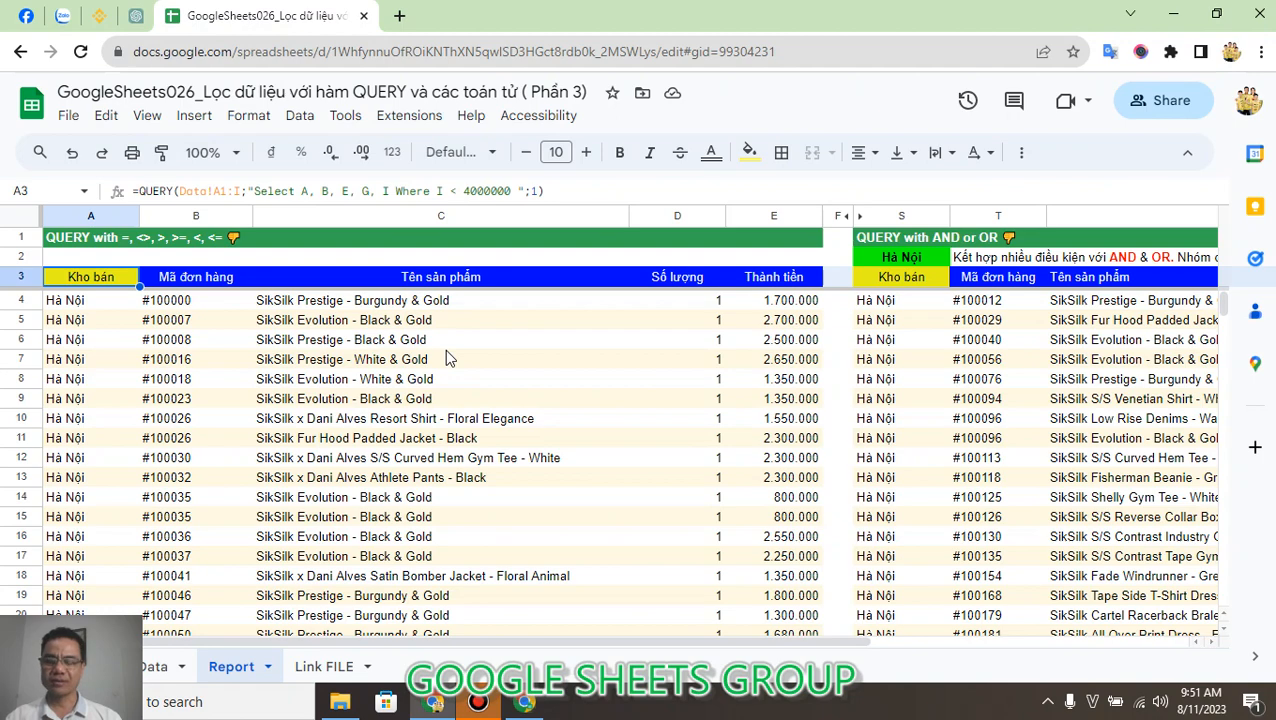
Switch to the Google sheets Viet Nam YouTube channel to view its earlier QUERY videos, and return to the spreadsheet.
{"action": "left_click", "coordinate": [524, 702]}
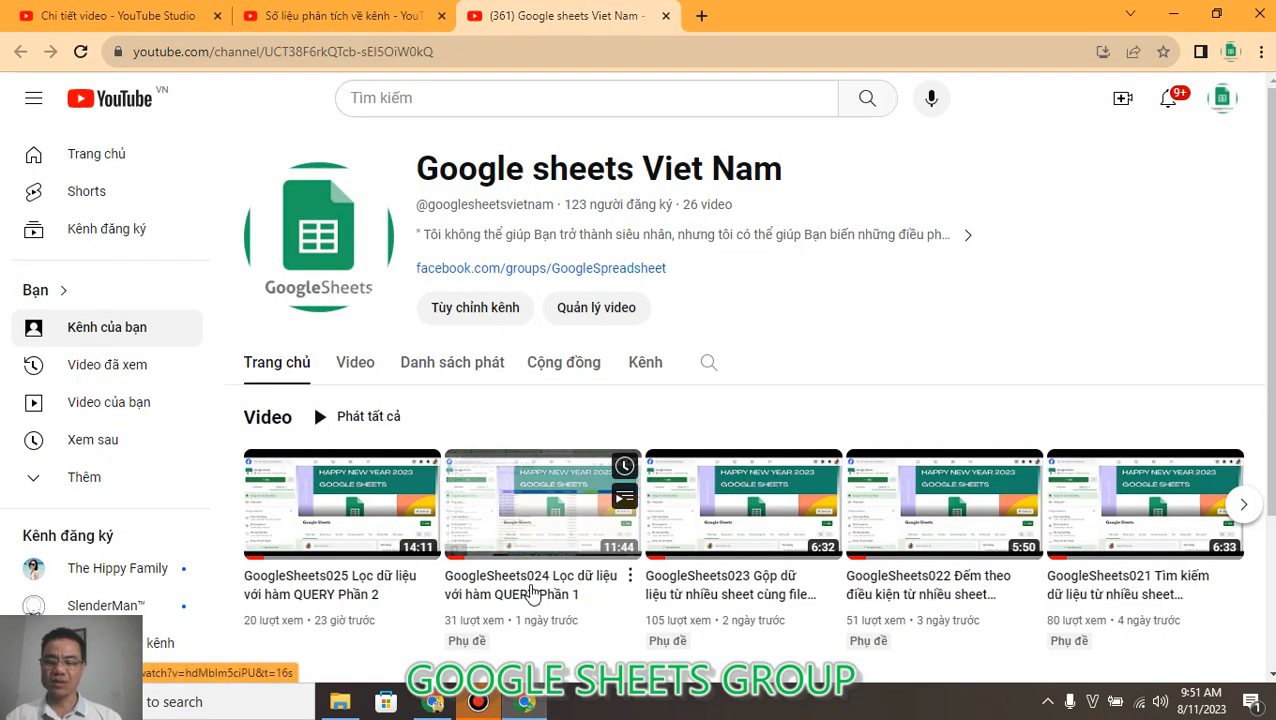
{"action": "mouse_move", "coordinate": [584, 621]}
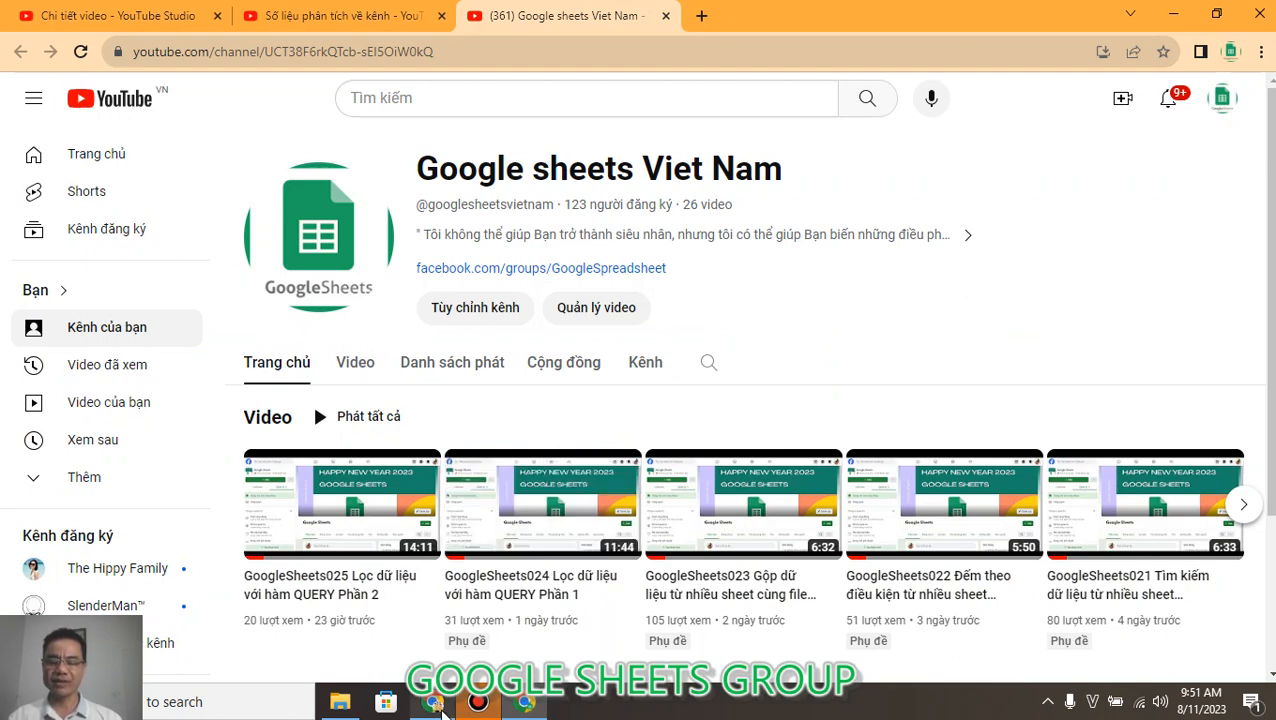
{"action": "left_click", "coordinate": [434, 704]}
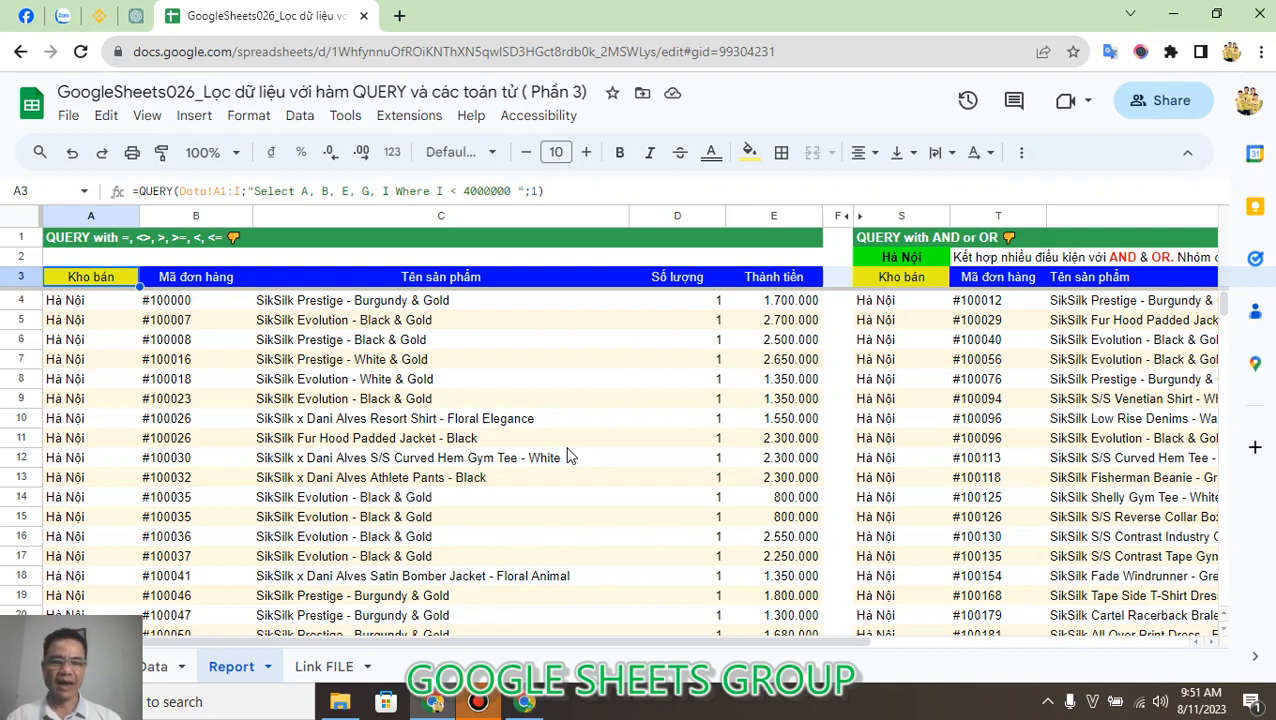
Examine the QUERY formula in A3 of the Report sheet, especially its Where clause on column I, leaving it unedited.
{"action": "left_click", "coordinate": [168, 322]}
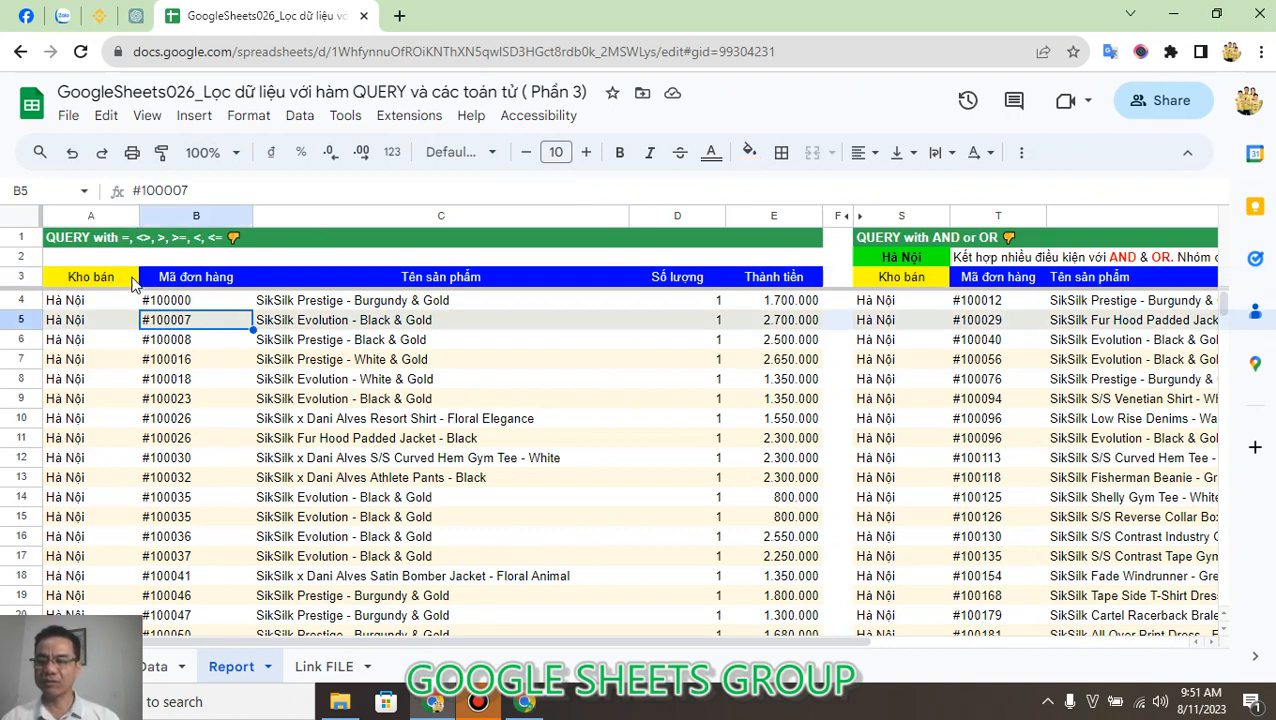
{"action": "left_click", "coordinate": [118, 280]}
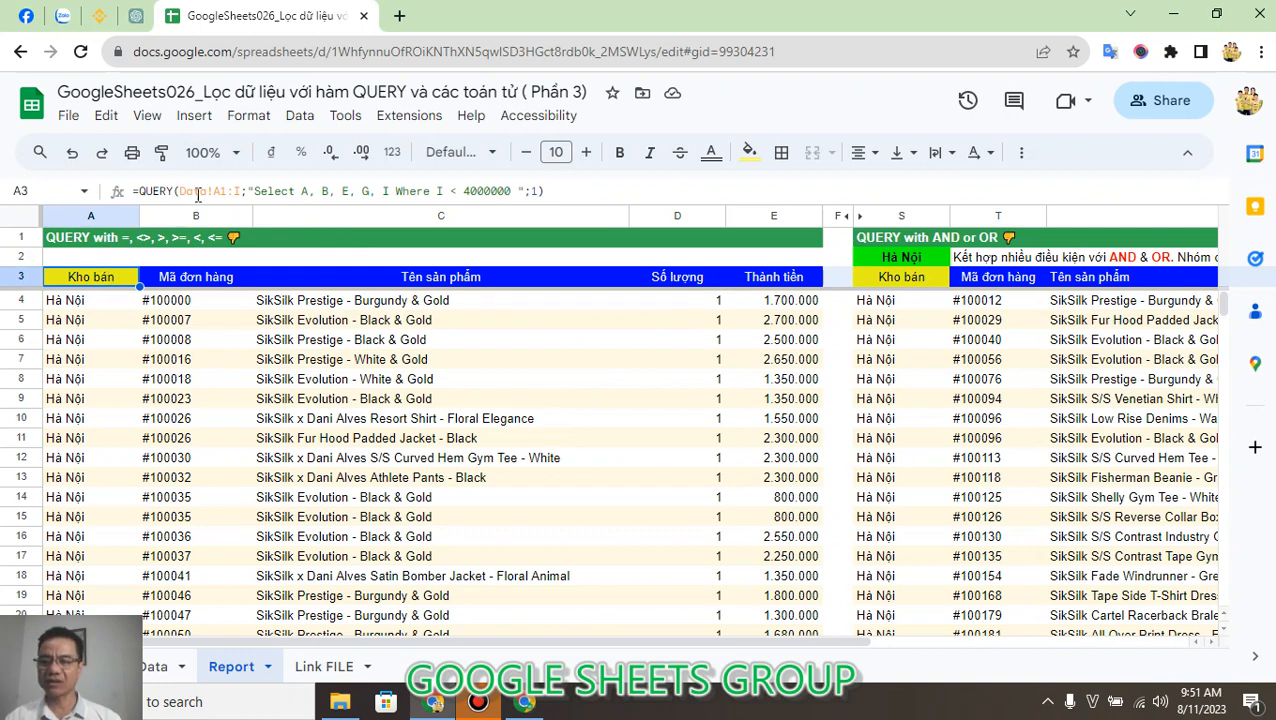
{"action": "left_click", "coordinate": [197, 192]}
{"action": "left_click", "coordinate": [429, 190]}
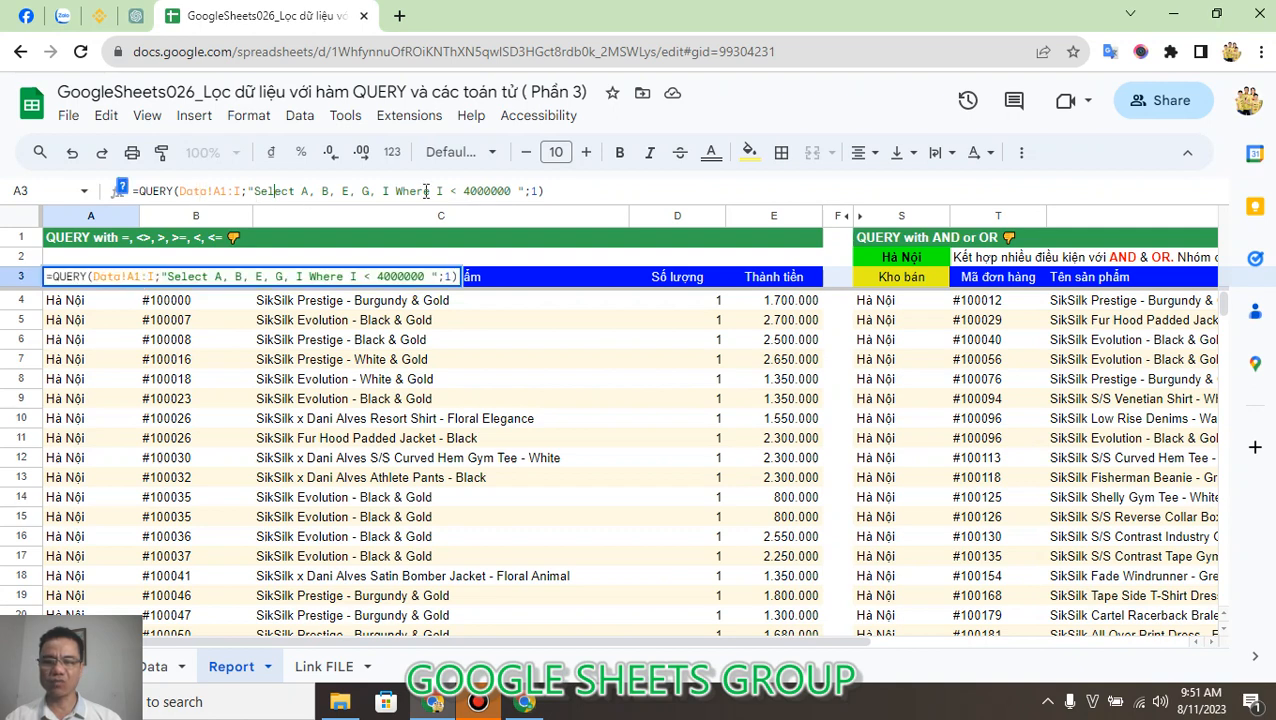
{"action": "key", "text": "shift+Left"}
{"action": "key", "text": "shift+Left"}
{"action": "key", "text": "shift+Left"}
{"action": "key", "text": "shift+Left"}
{"action": "key", "text": "shift+Left"}
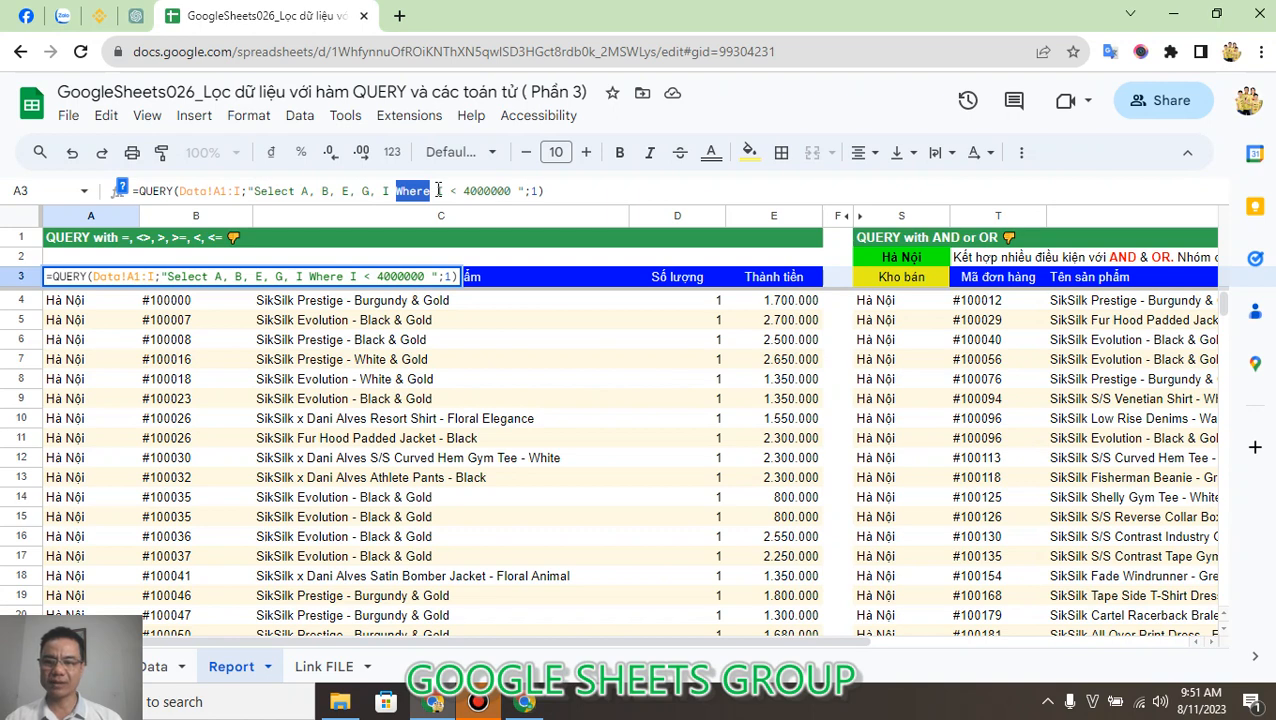
{"action": "left_click_drag", "start_coordinate": [437, 190], "coordinate": [510, 190]}
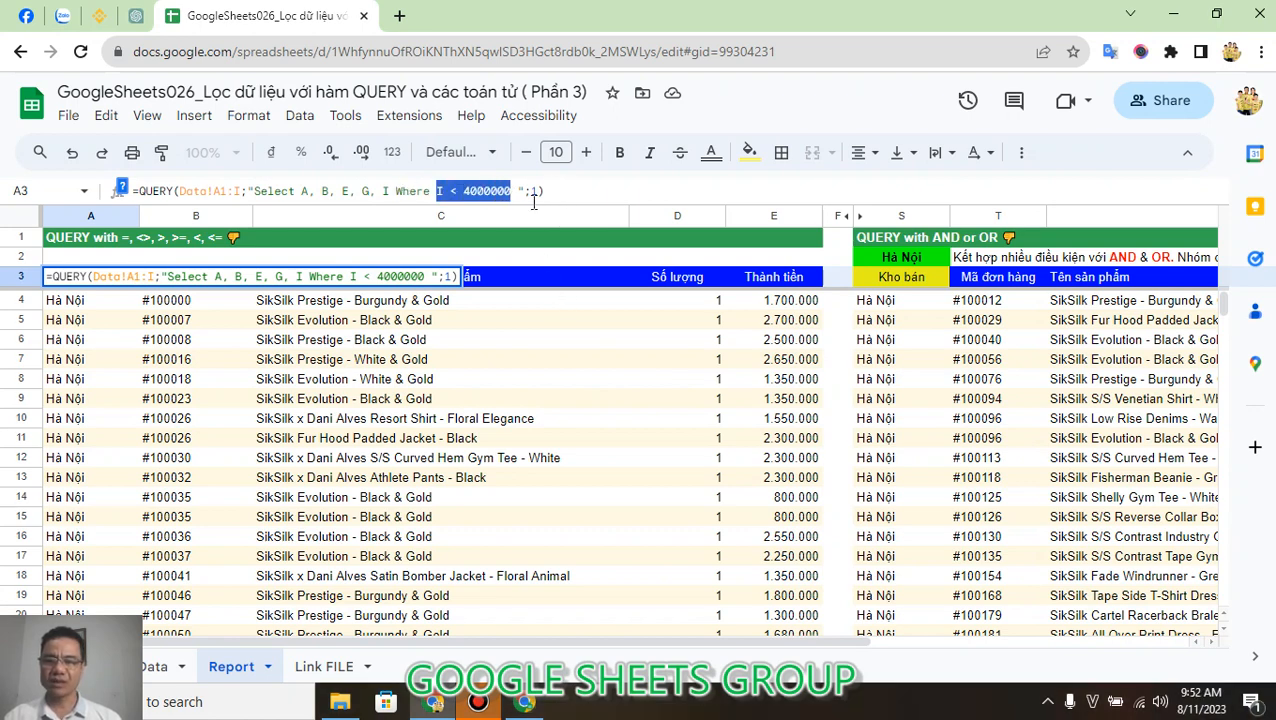
{"action": "left_click", "coordinate": [452, 190]}
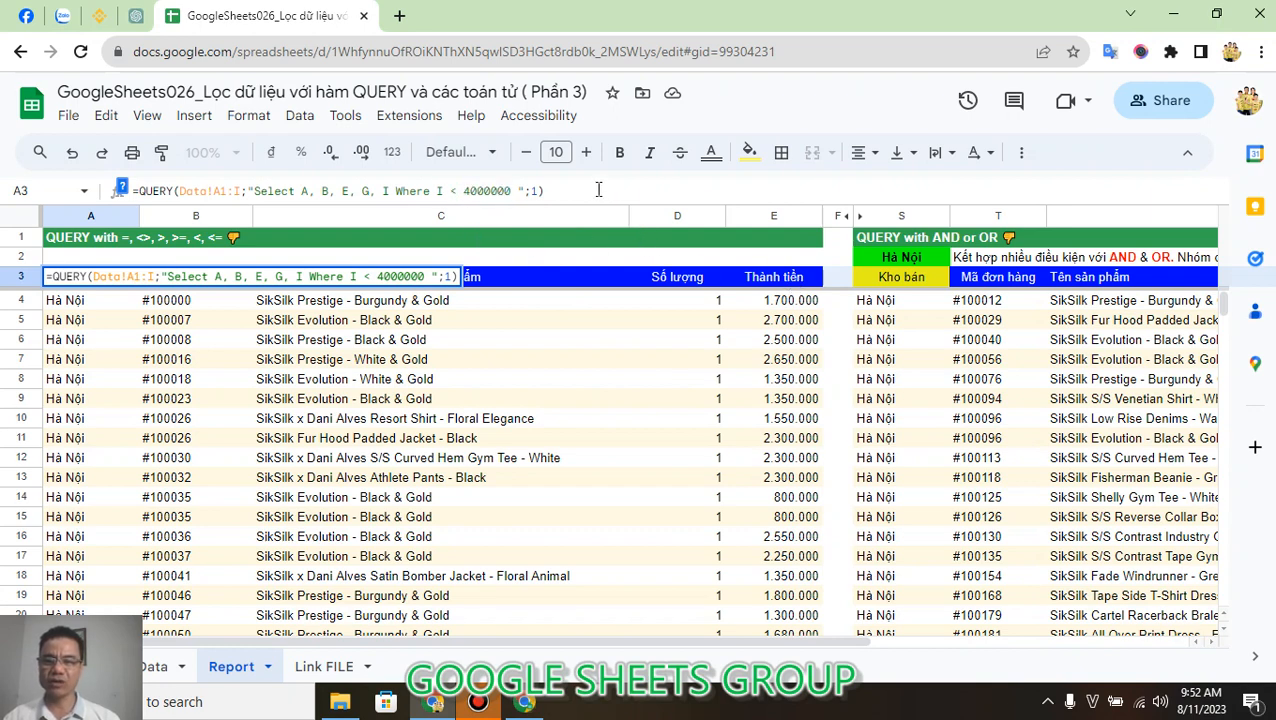
{"action": "key", "text": "Escape"}
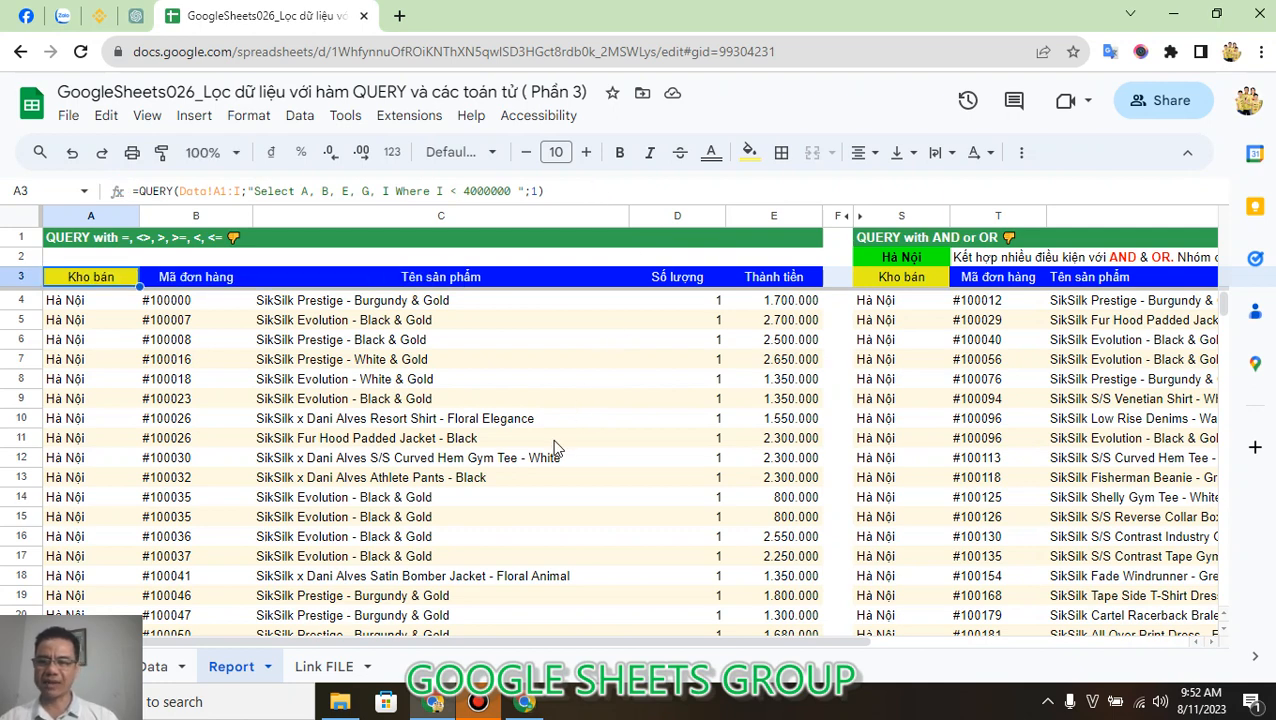
Clear cell A3 and begin a new QUERY formula there with Data!A1:I as the source range.
{"action": "key", "text": "Delete"}
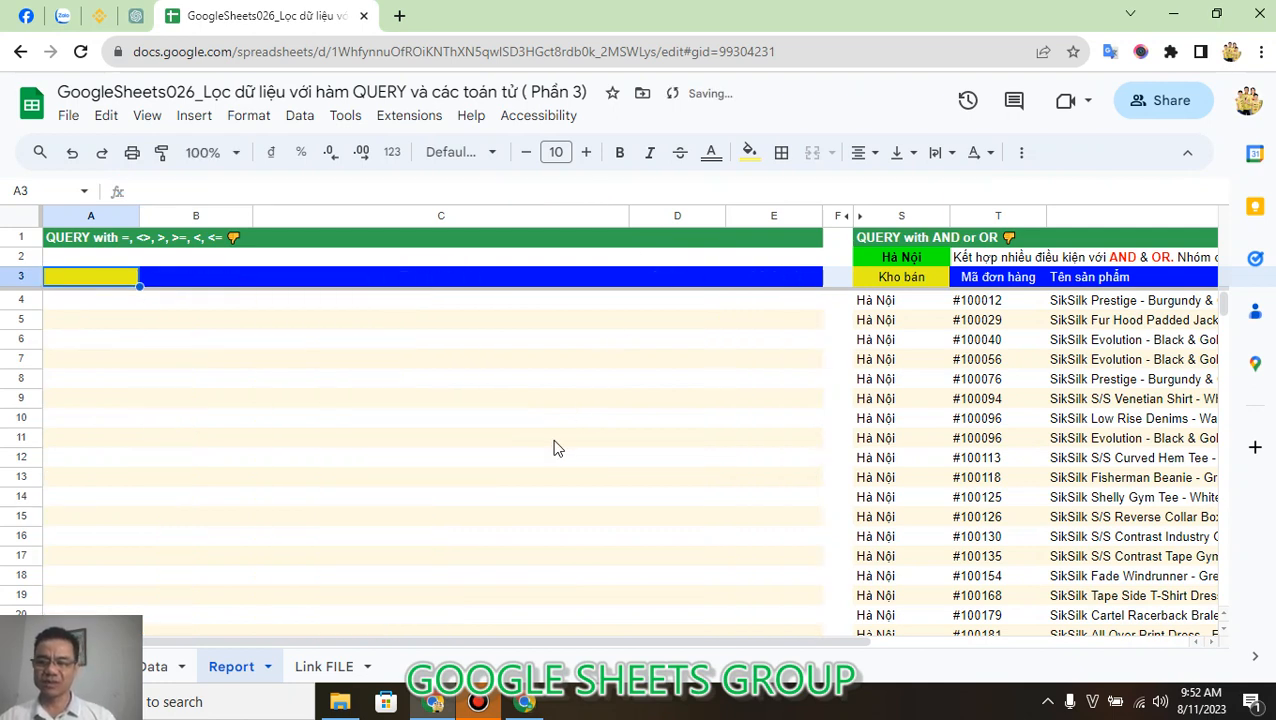
{"action": "type", "text": "=Q"}
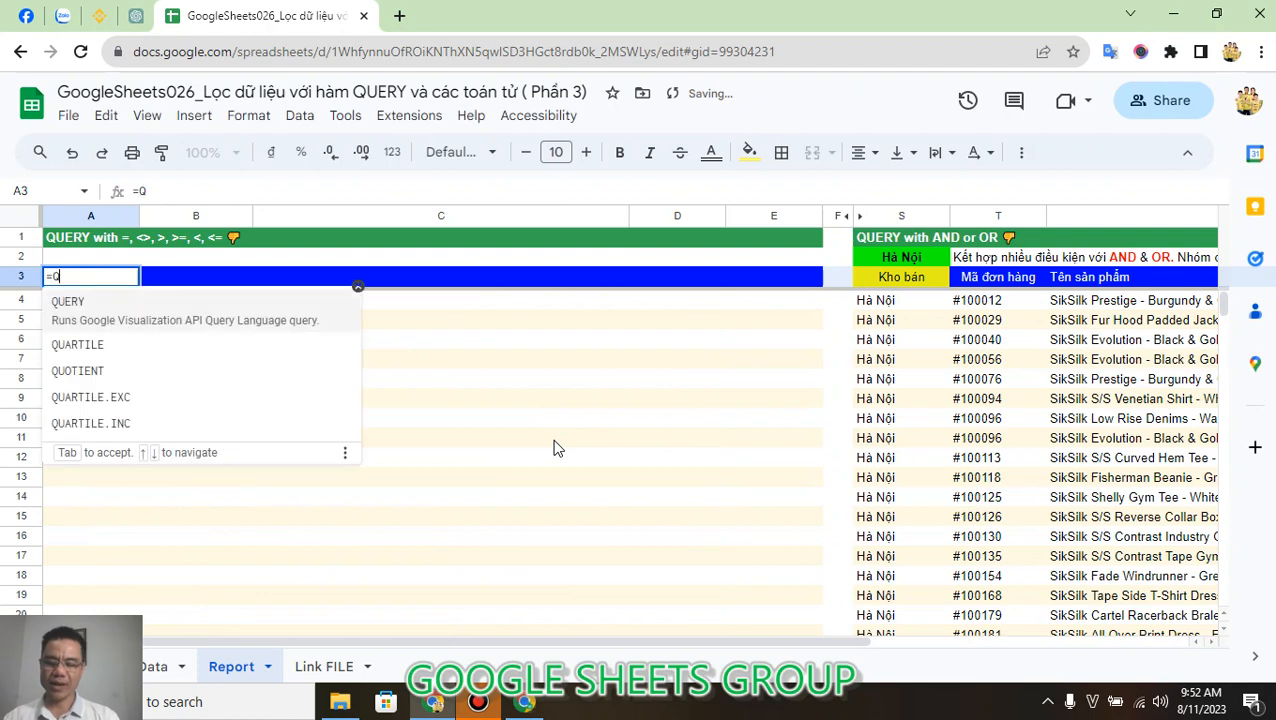
{"action": "type", "text": "UERY(Dăt!"}
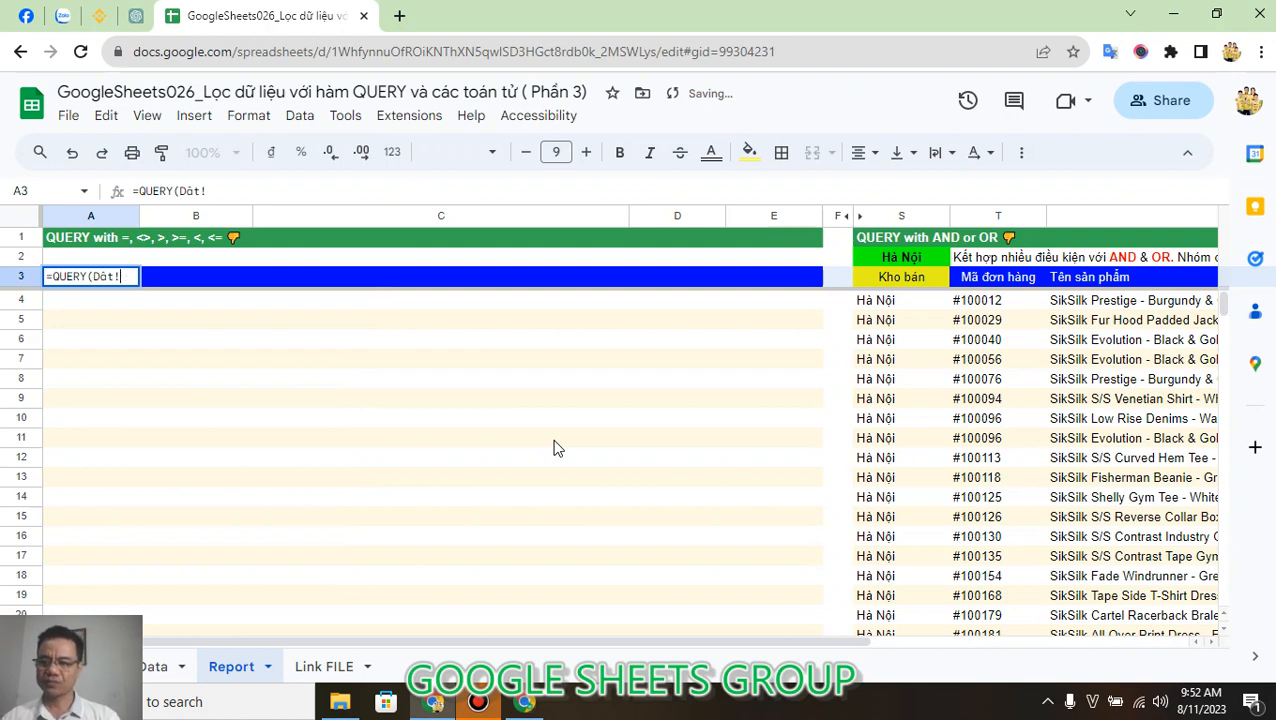
{"action": "key", "text": "BackSpace"}
{"action": "key", "text": "BackSpace"}
{"action": "key", "text": "BackSpace"}
{"action": "type", "text": "ata"}
{"action": "type", "text": "!A"}
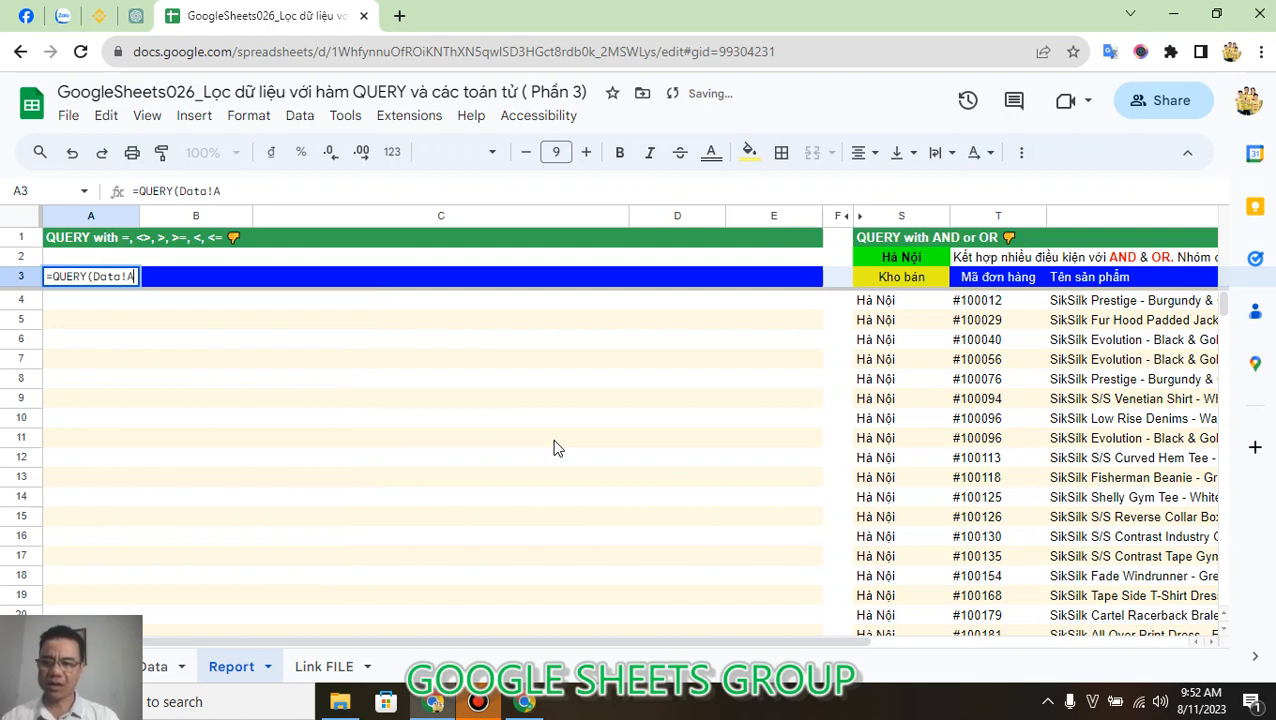
{"action": "type", "text": "1:I"}
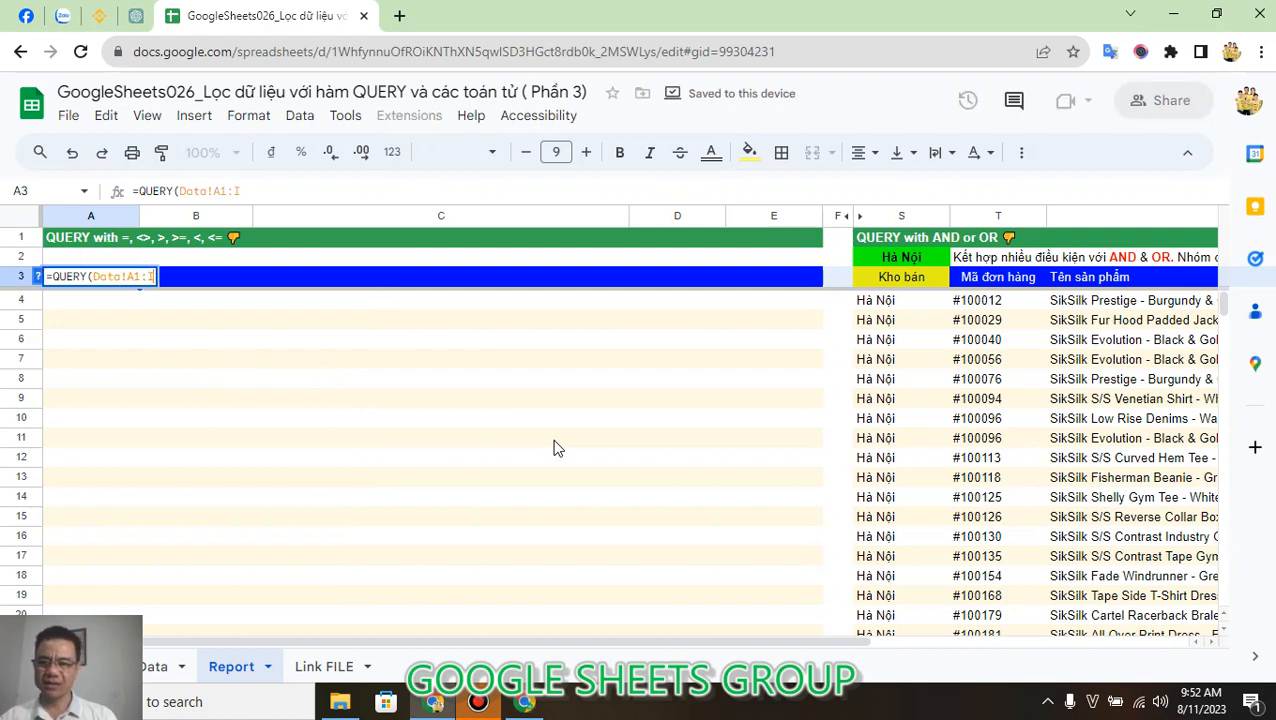
{"action": "type", "text": ";"}
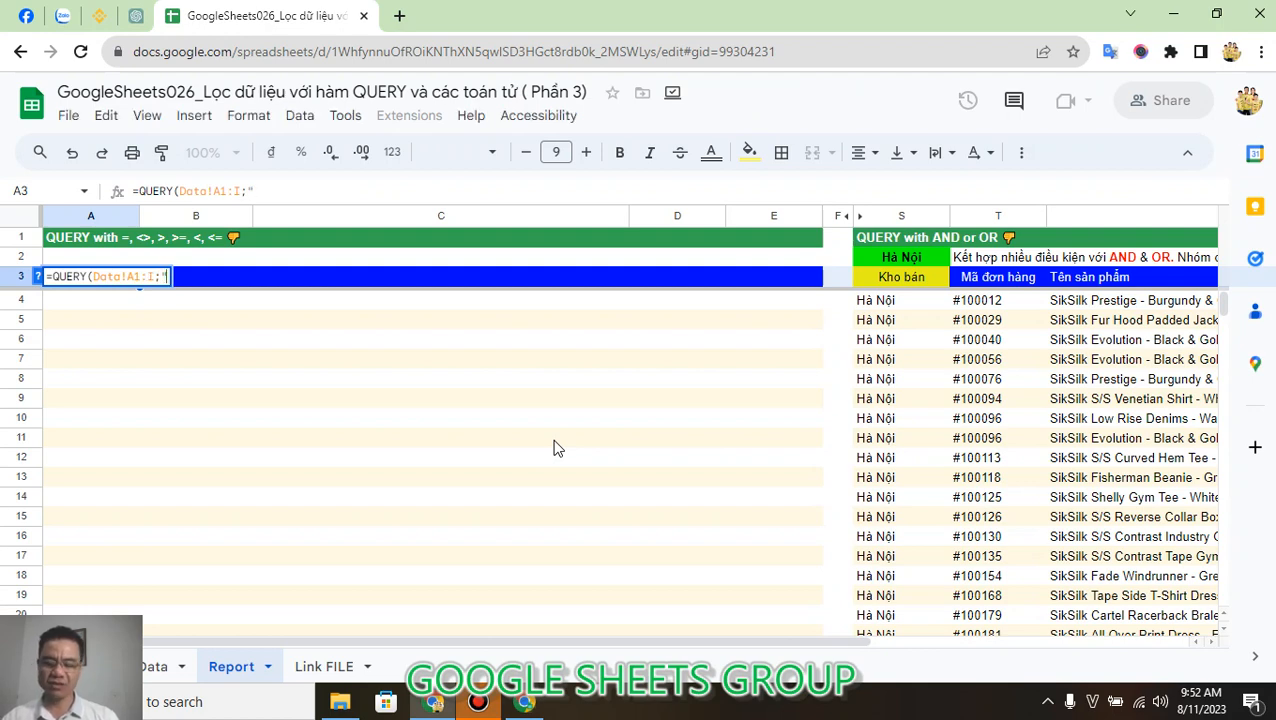
{"action": "type", "text": "\"Sele"}
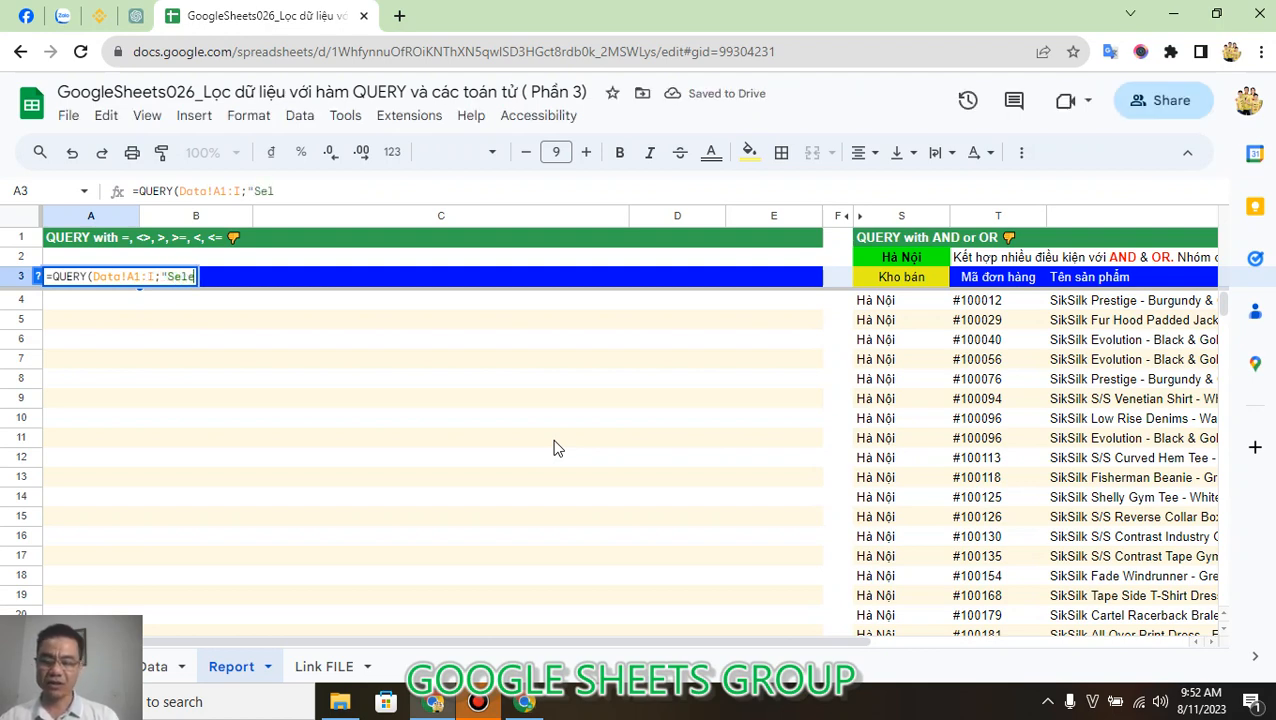
{"action": "type", "text": "ct A"}
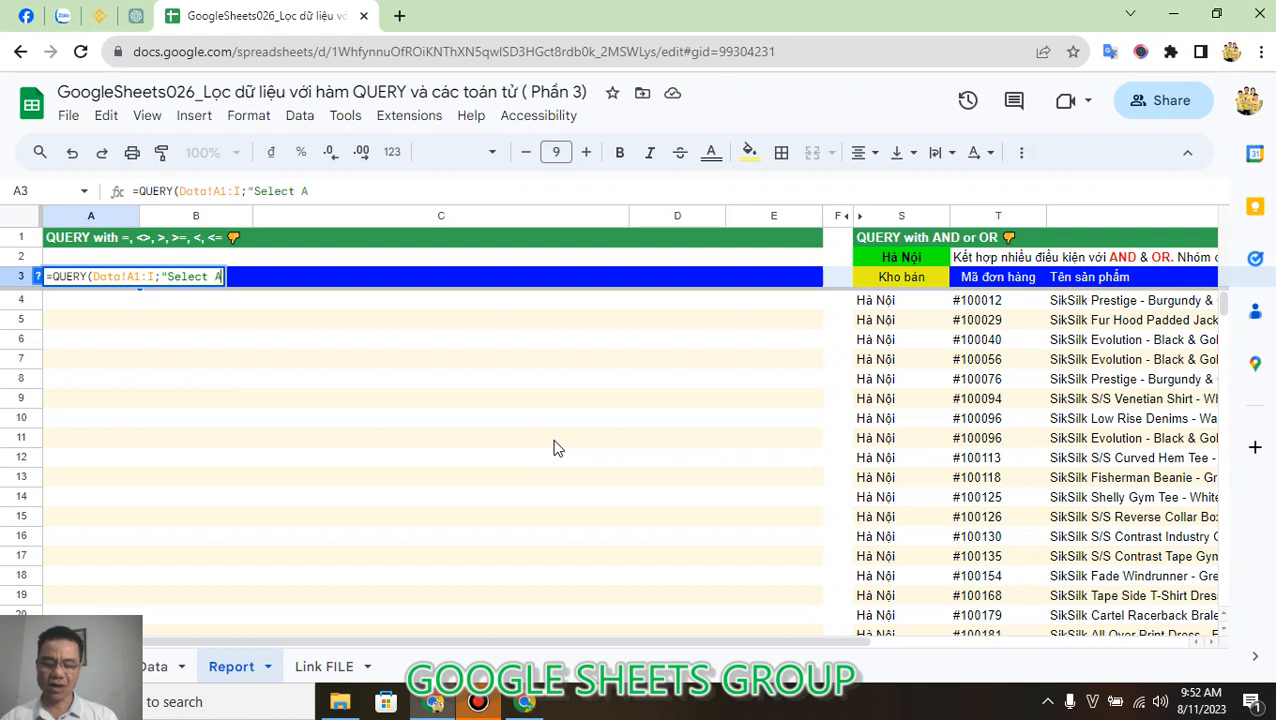
{"action": "type", "text": ", B, "}
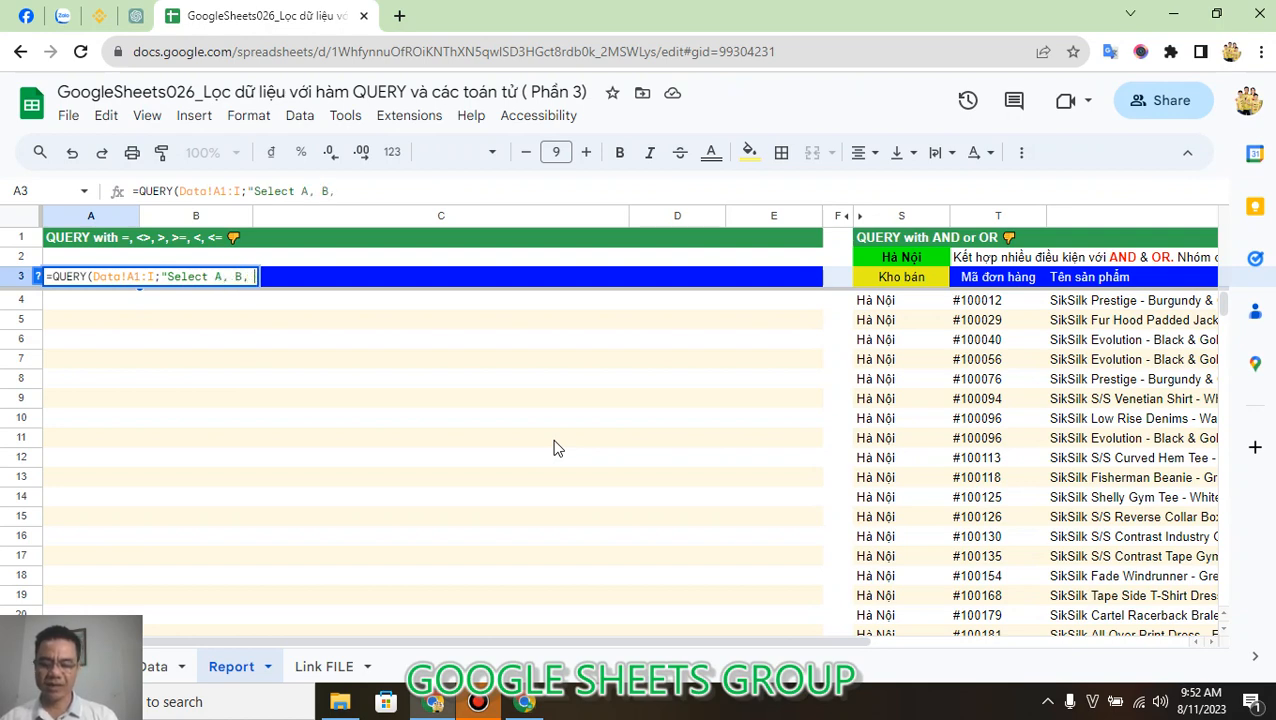
{"action": "type", "text": "E, G, I"}
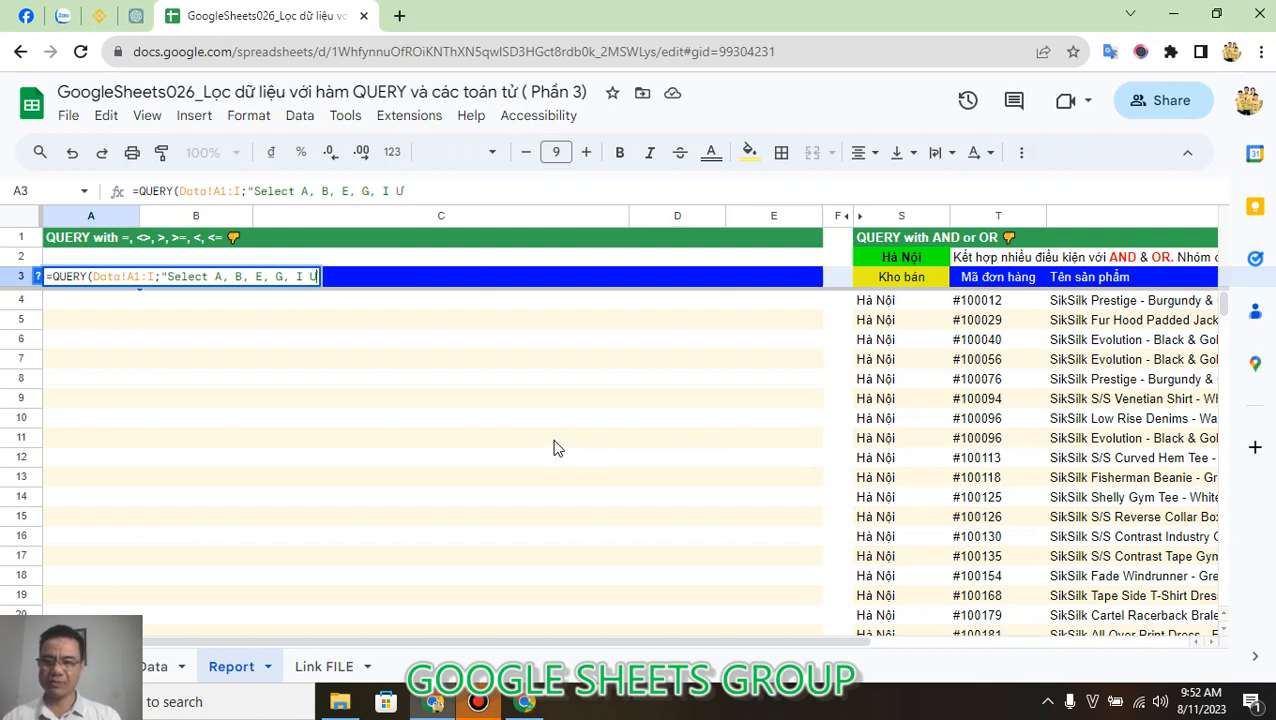
{"action": "type", "text": " Where "}
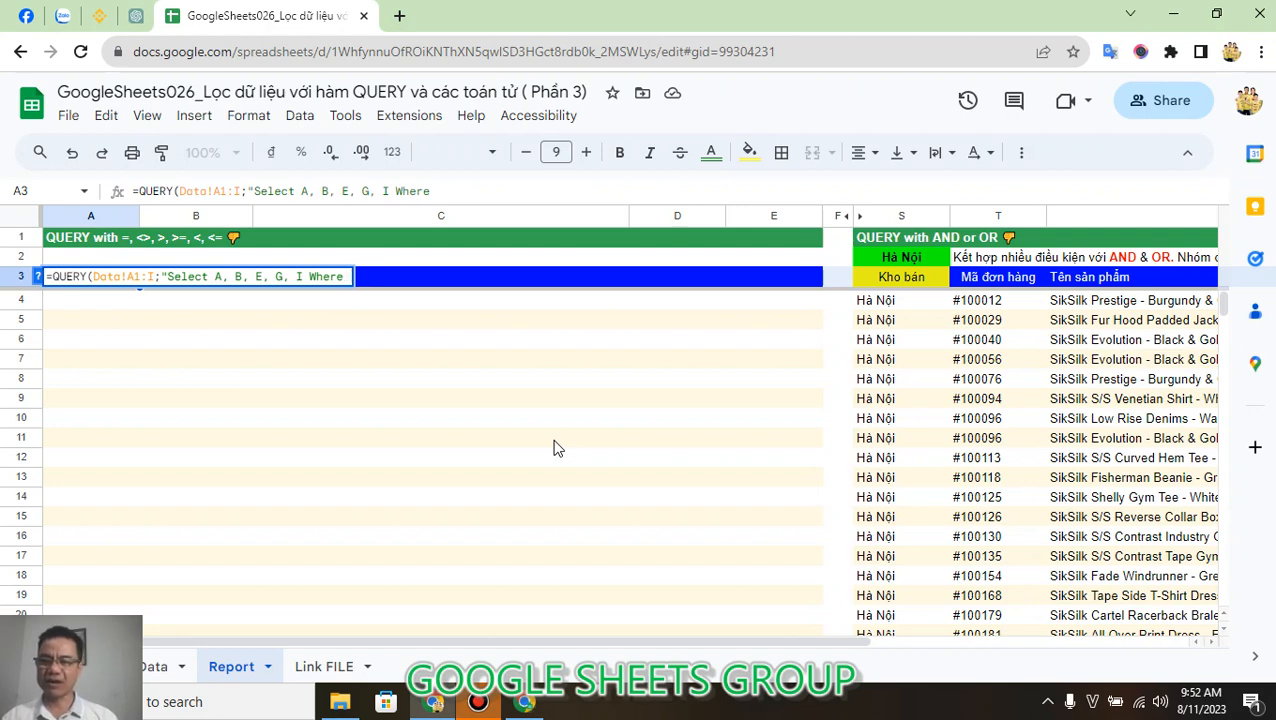
{"action": "type", "text": "A "}
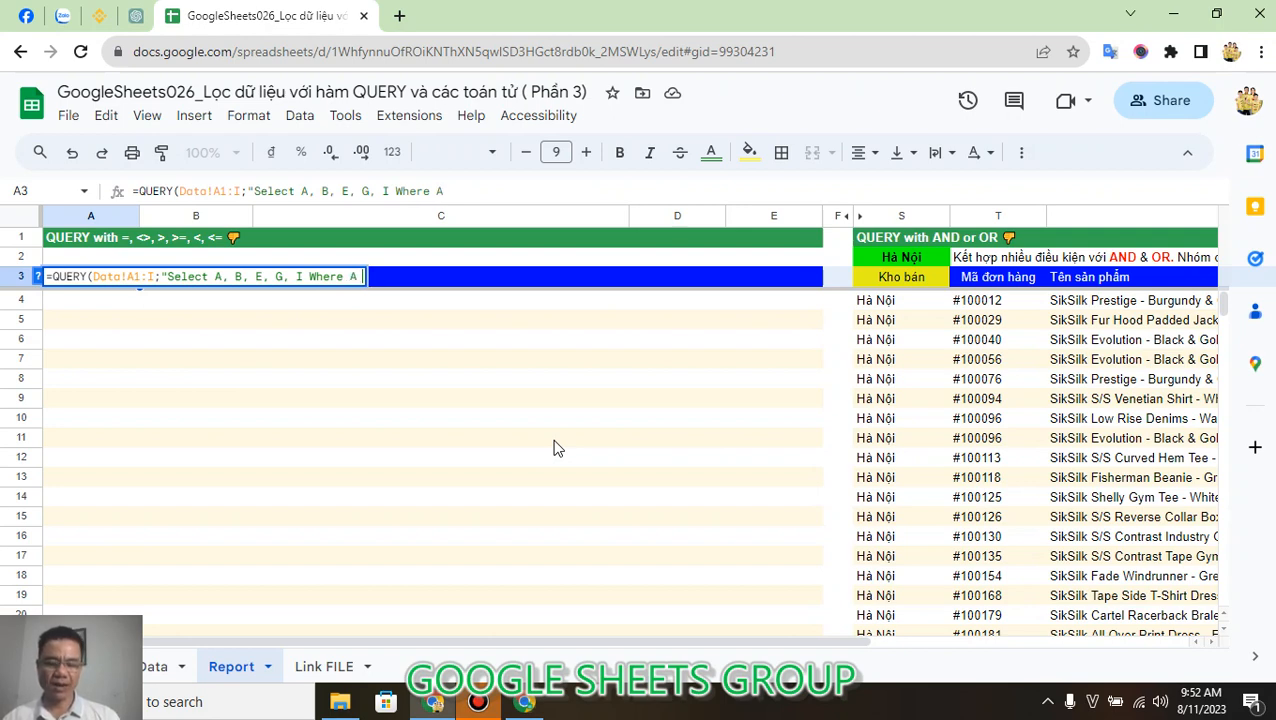
{"action": "type", "text": "= '"}
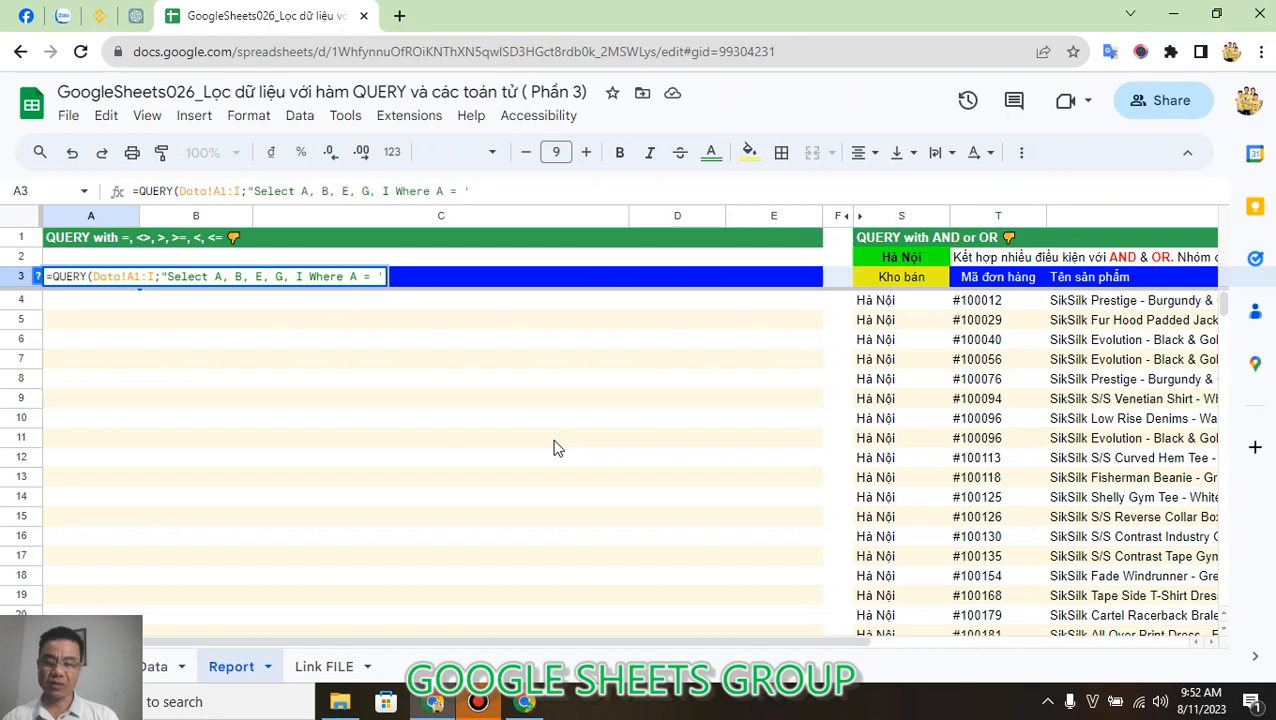
{"action": "type", "text": "Haf N"}
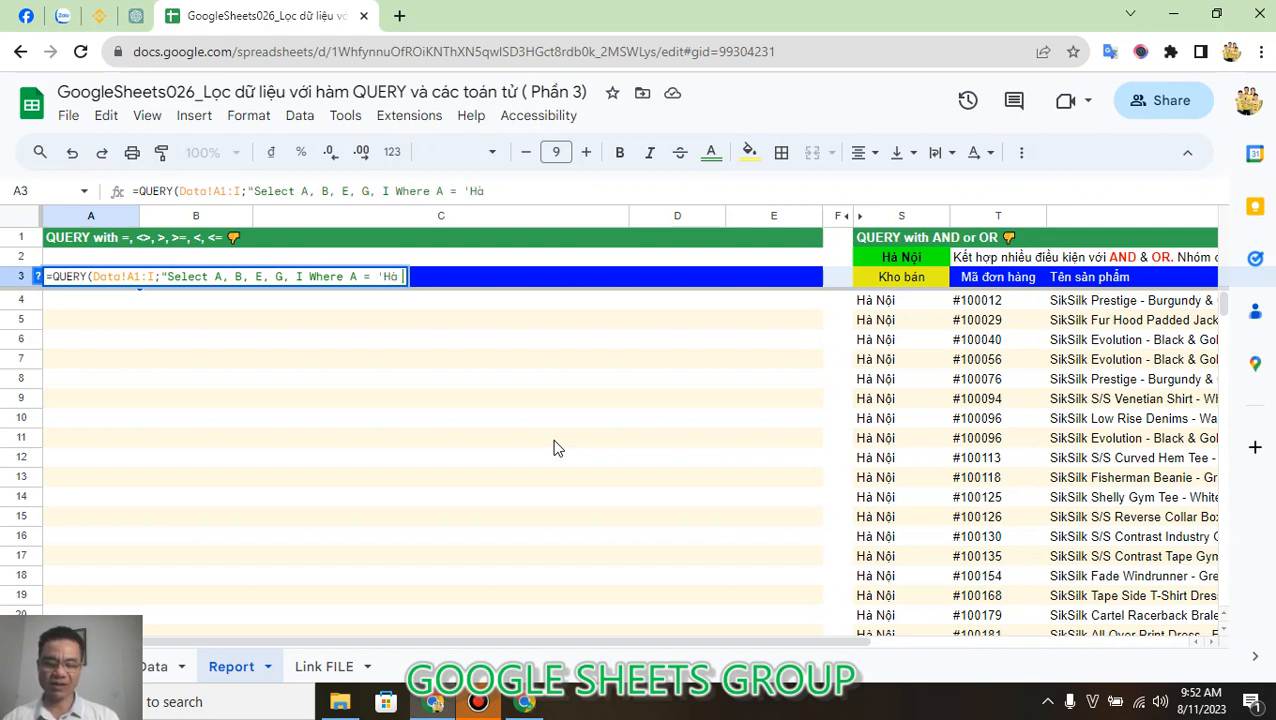
{"action": "type", "text": "ooij"}
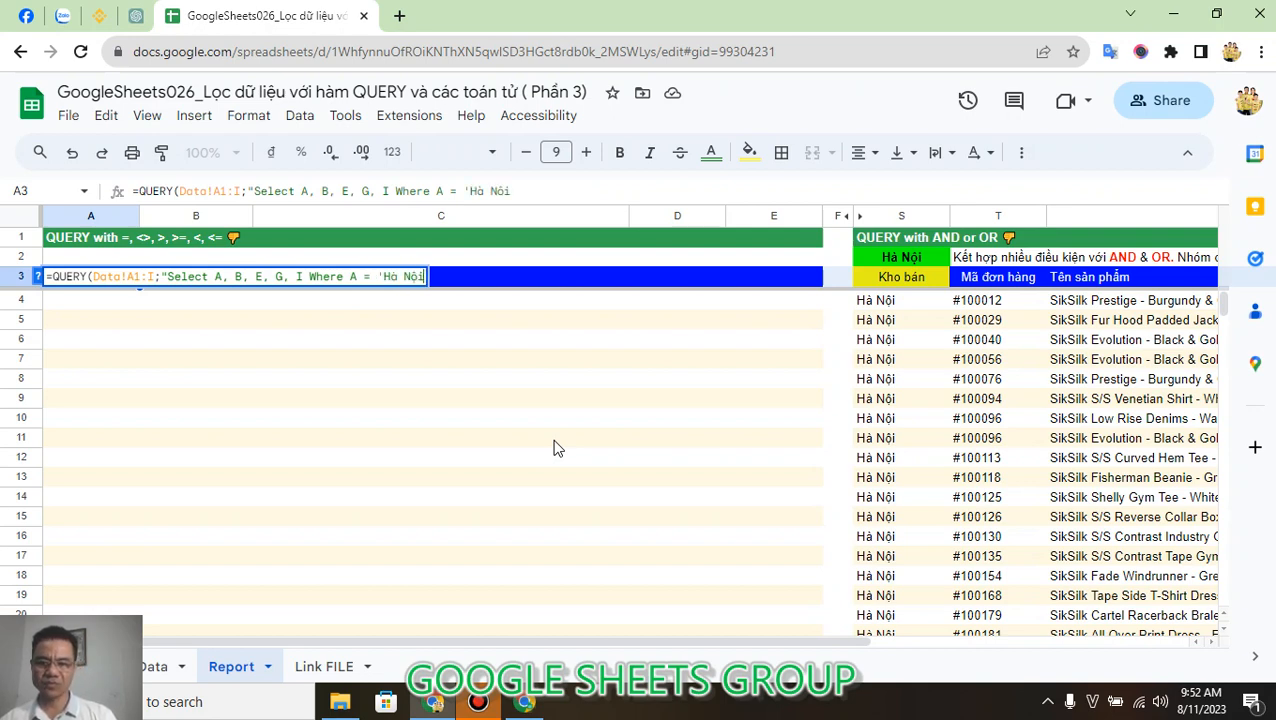
{"action": "type", "text": "'"}
{"action": "type", "text": " \""}
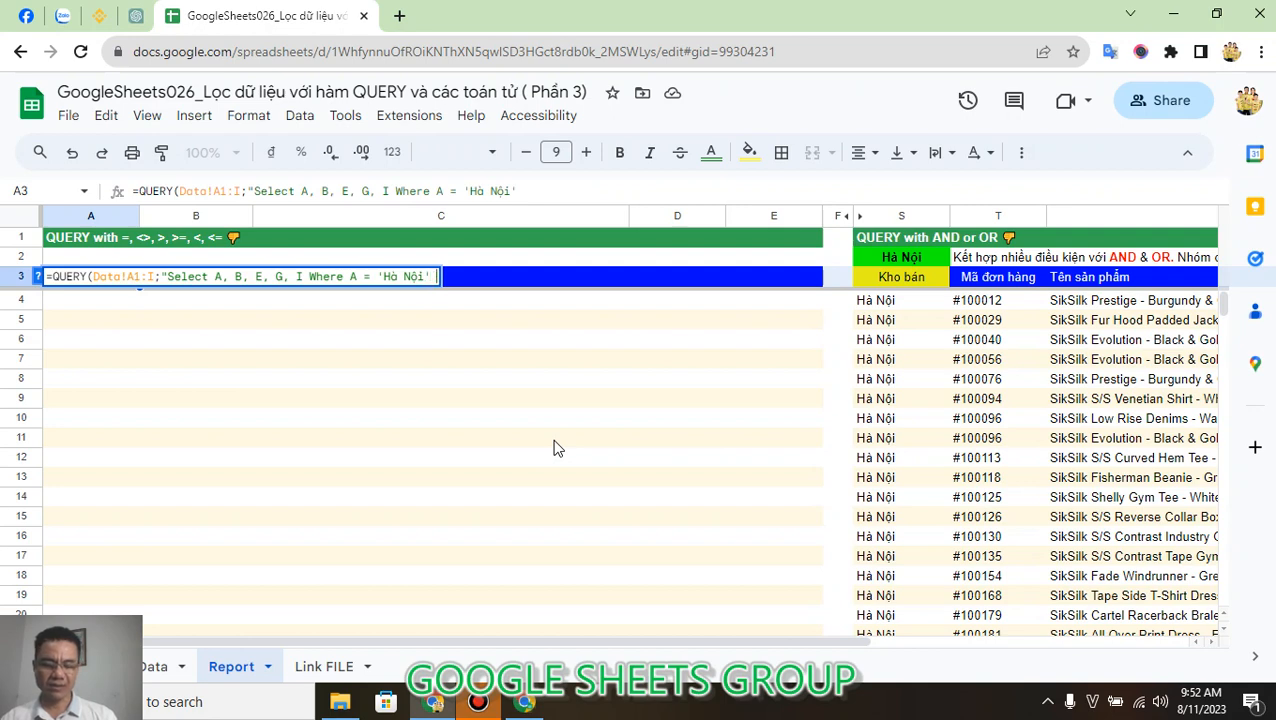
{"action": "type", "text": ";1"}
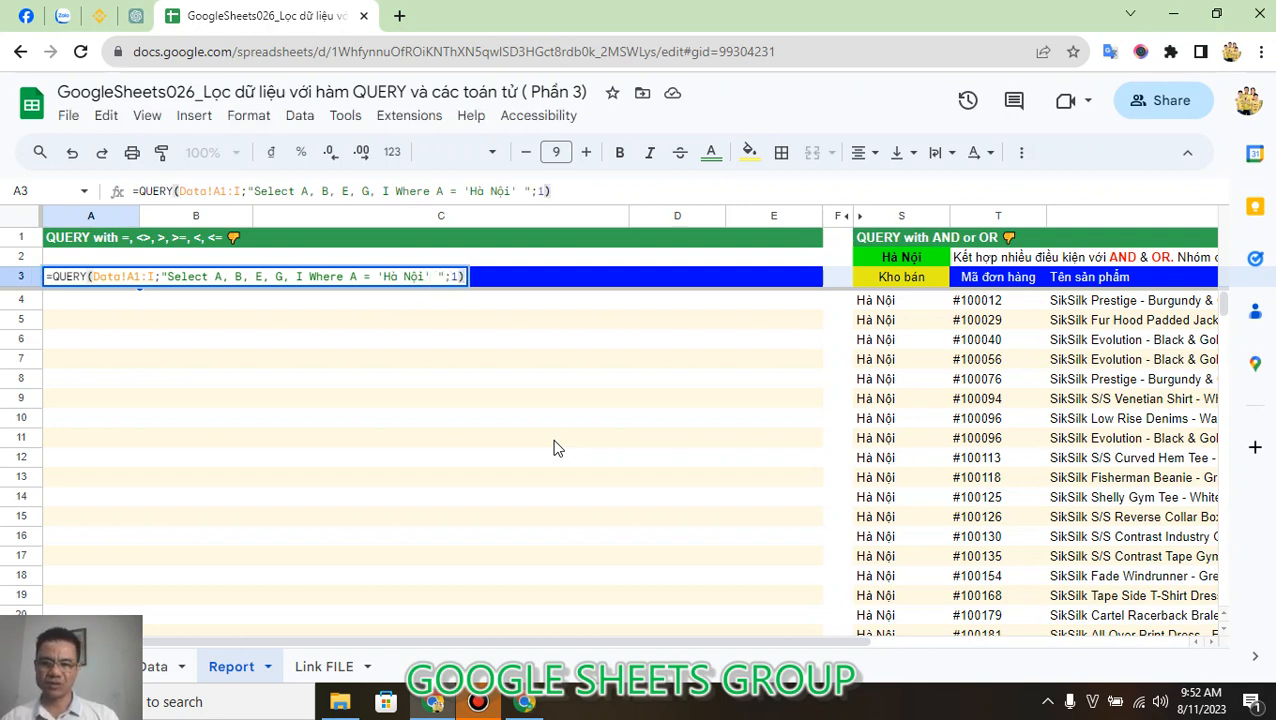
Complete the A3 formula with the condition Where A = 'Hà Nội' and a header argument of 1, and enter it.
{"action": "key", "text": "Return"}
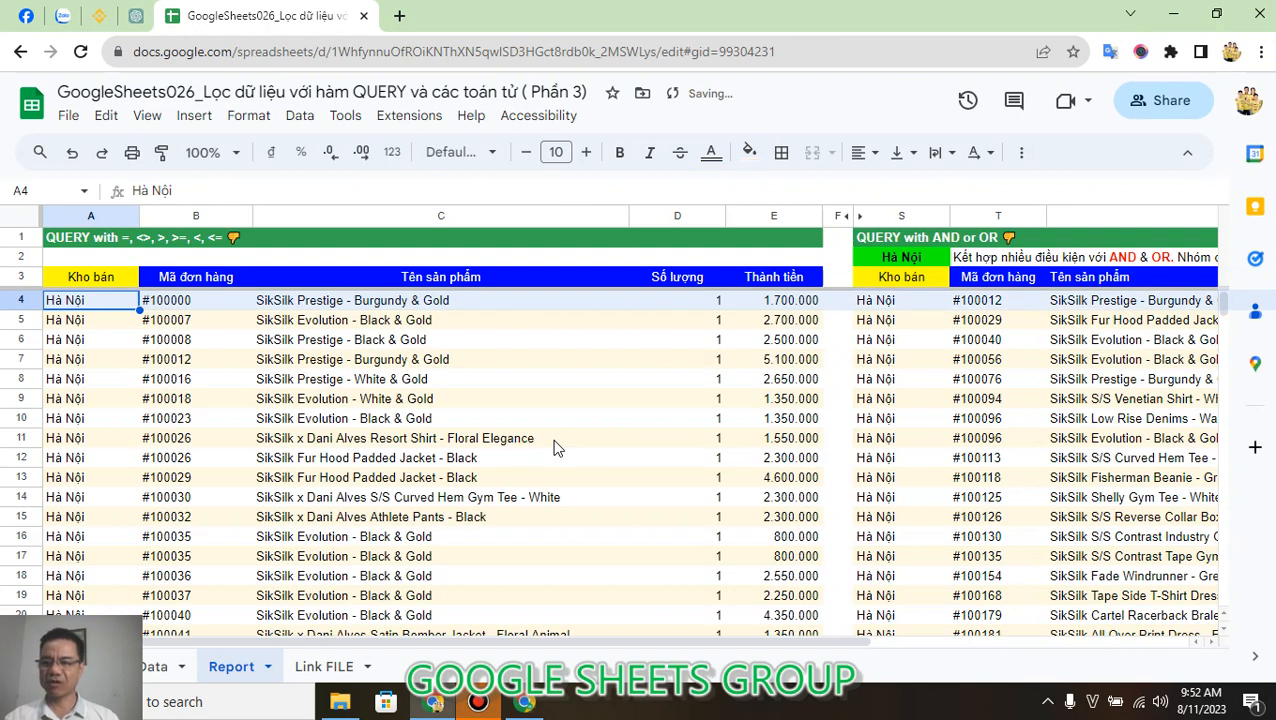
Change the Where condition of the A3 QUERY formula to A = 'Huế'.
{"action": "key", "text": "Up"}
{"action": "key", "text": "Down"}
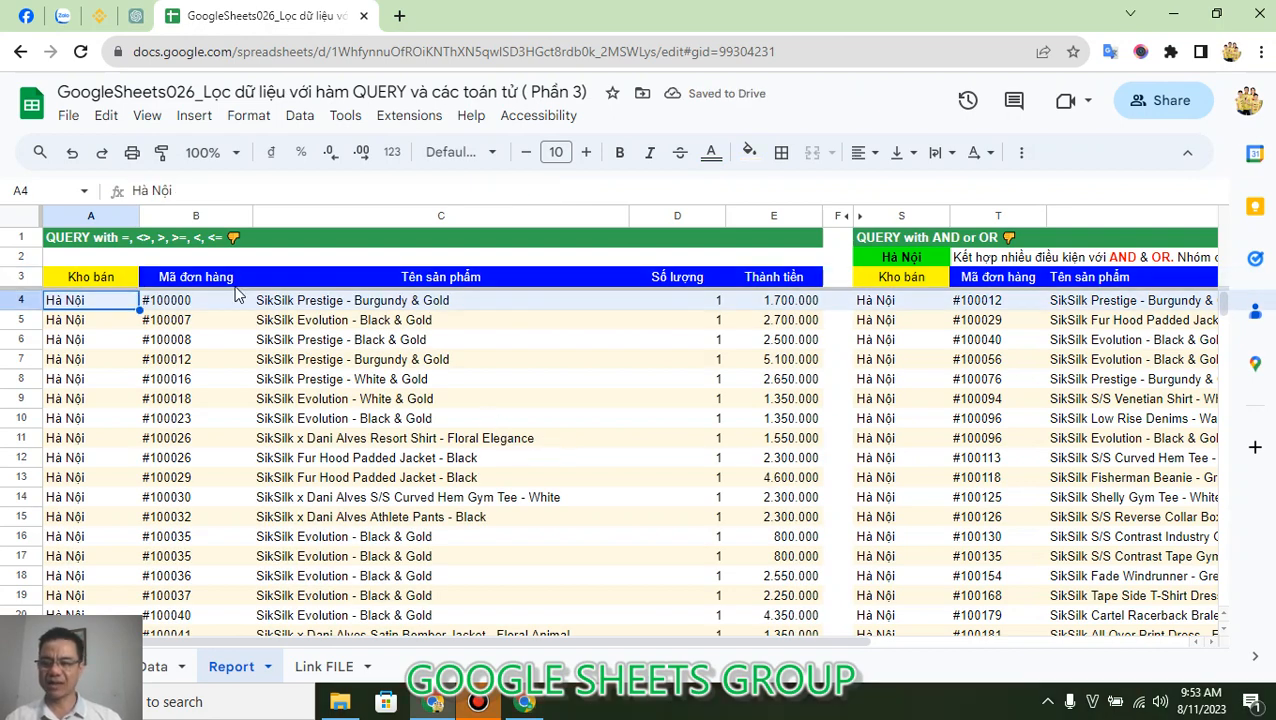
{"action": "left_click", "coordinate": [103, 283]}
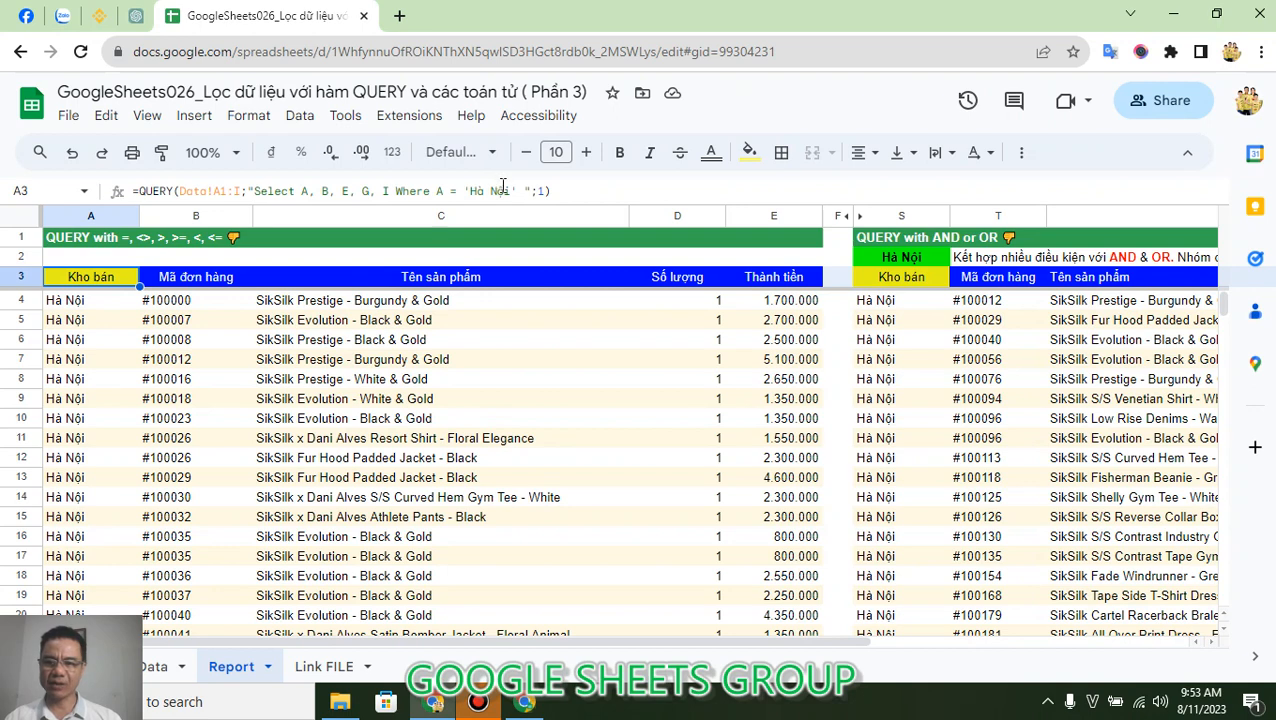
{"action": "left_click", "coordinate": [505, 189]}
{"action": "key", "text": "BackSpace"}
{"action": "key", "text": "BackSpace"}
{"action": "key", "text": "BackSpace"}
{"action": "key", "text": "BackSpace"}
{"action": "key", "text": "BackSpace"}
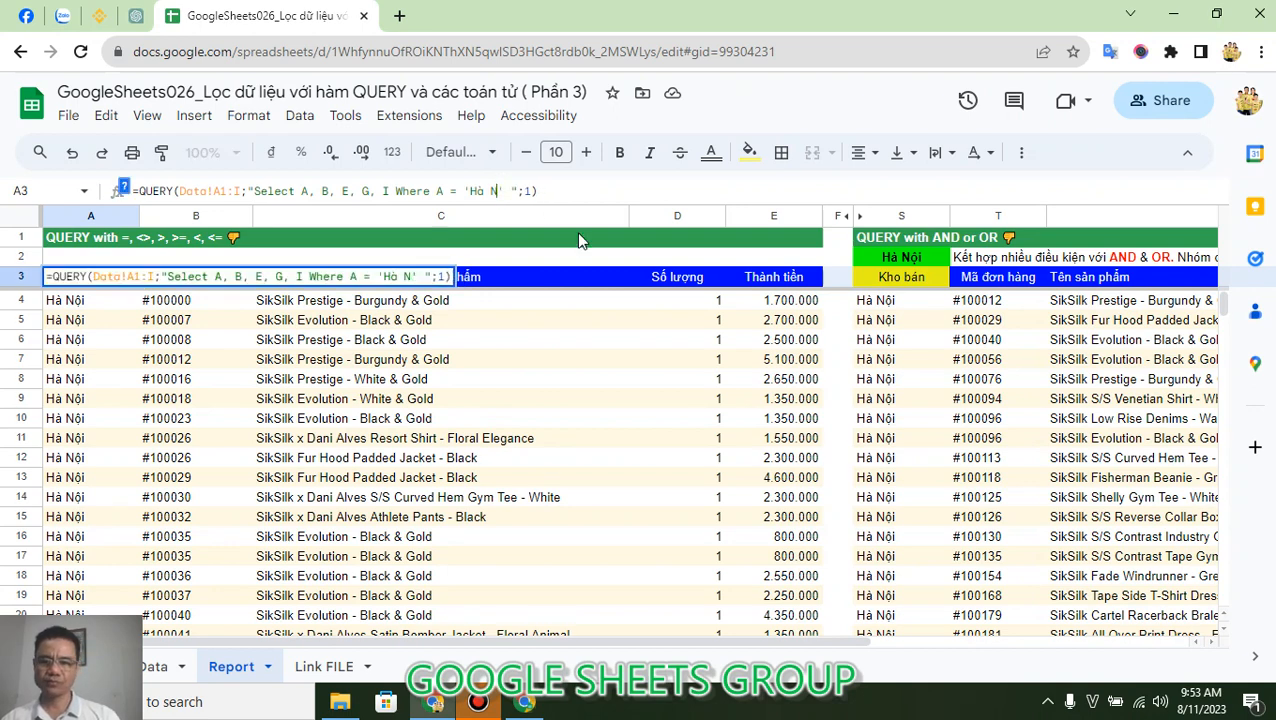
{"action": "type", "text": "uế"}
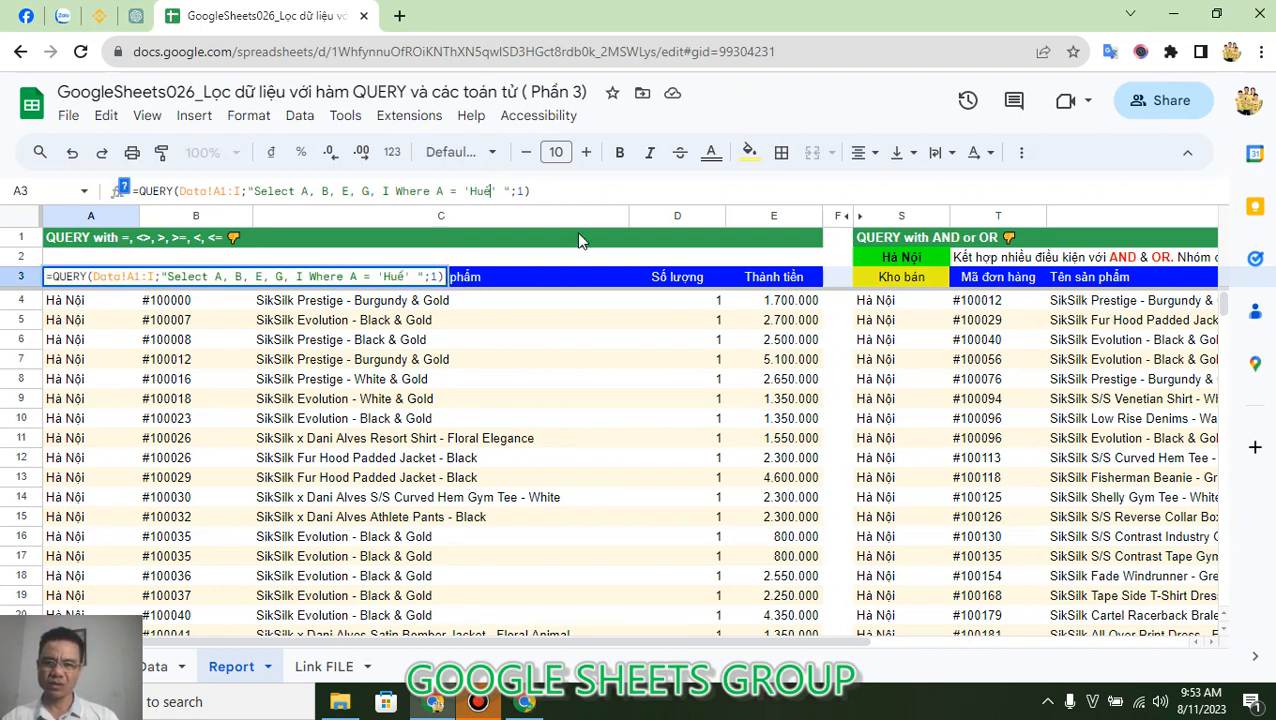
{"action": "key", "text": "Return"}
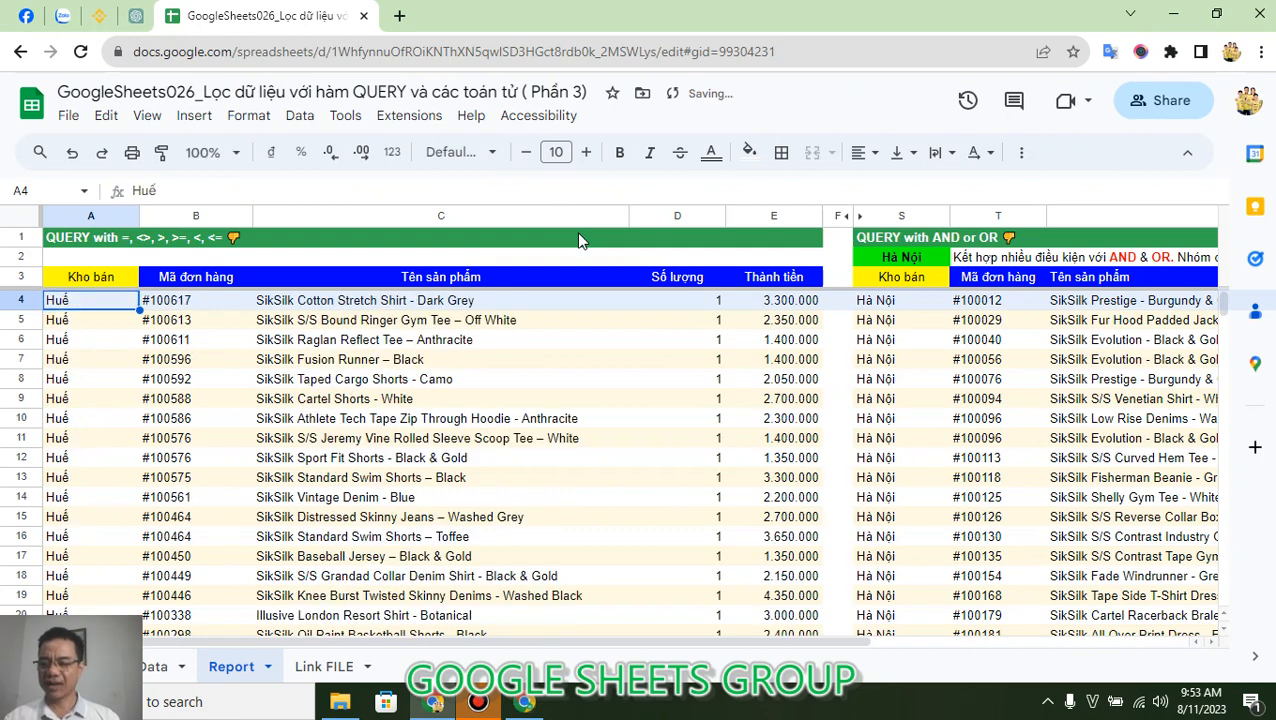
Change the Where condition of the A3 QUERY formula to A <> 'Huế'.
{"action": "key", "text": "Up"}
{"action": "scroll", "coordinate": [576, 231], "scroll_direction": "down", "scroll_amount": 3}
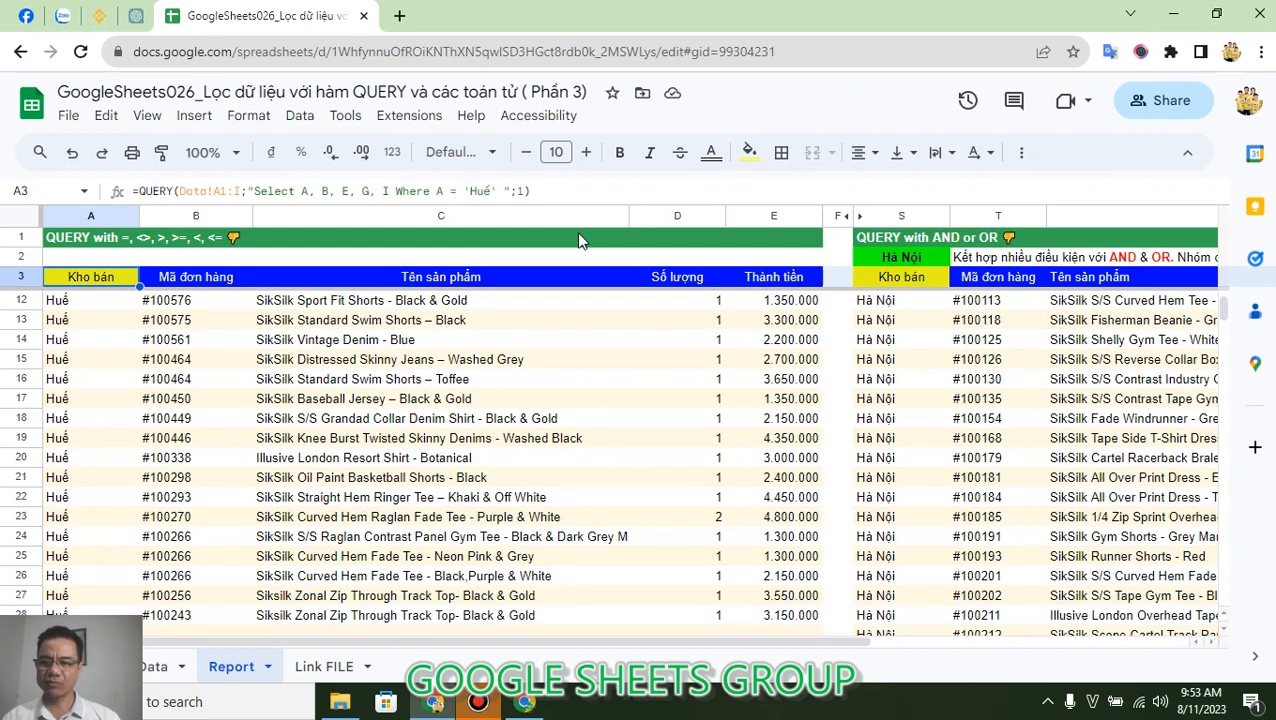
{"action": "left_click", "coordinate": [461, 190]}
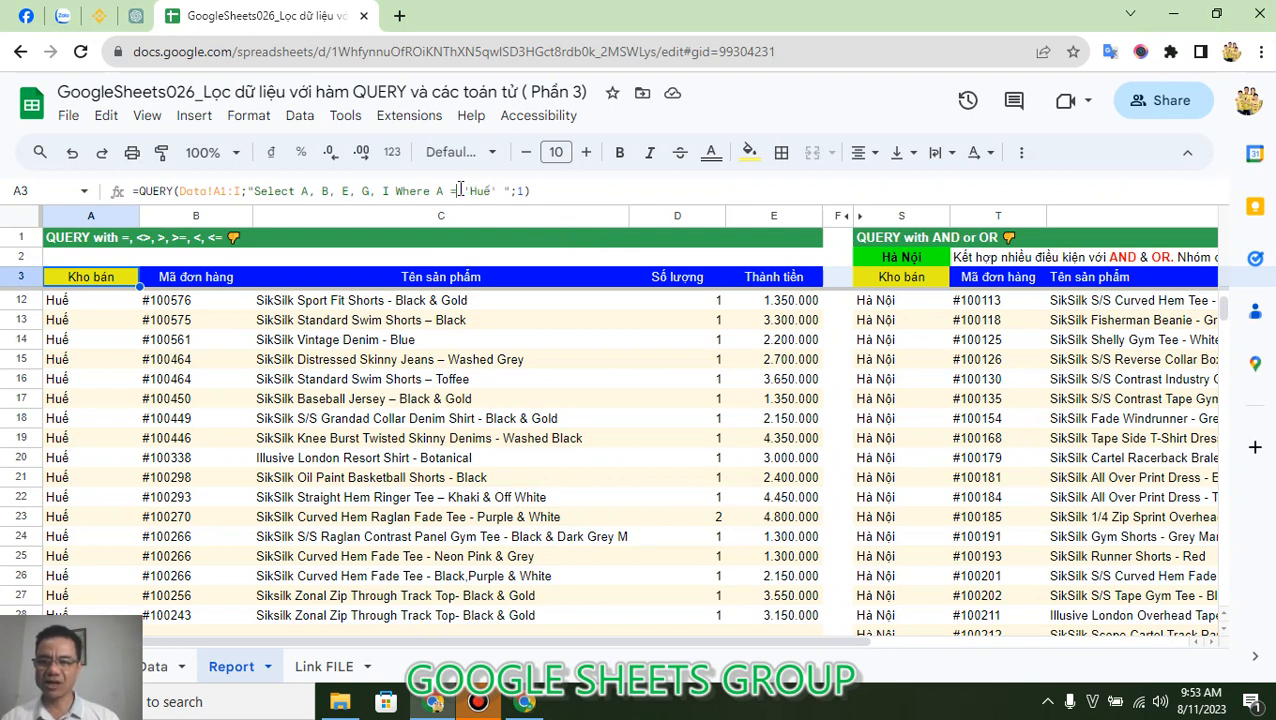
{"action": "key", "text": "BackSpace"}
{"action": "type", "text": "<>"}
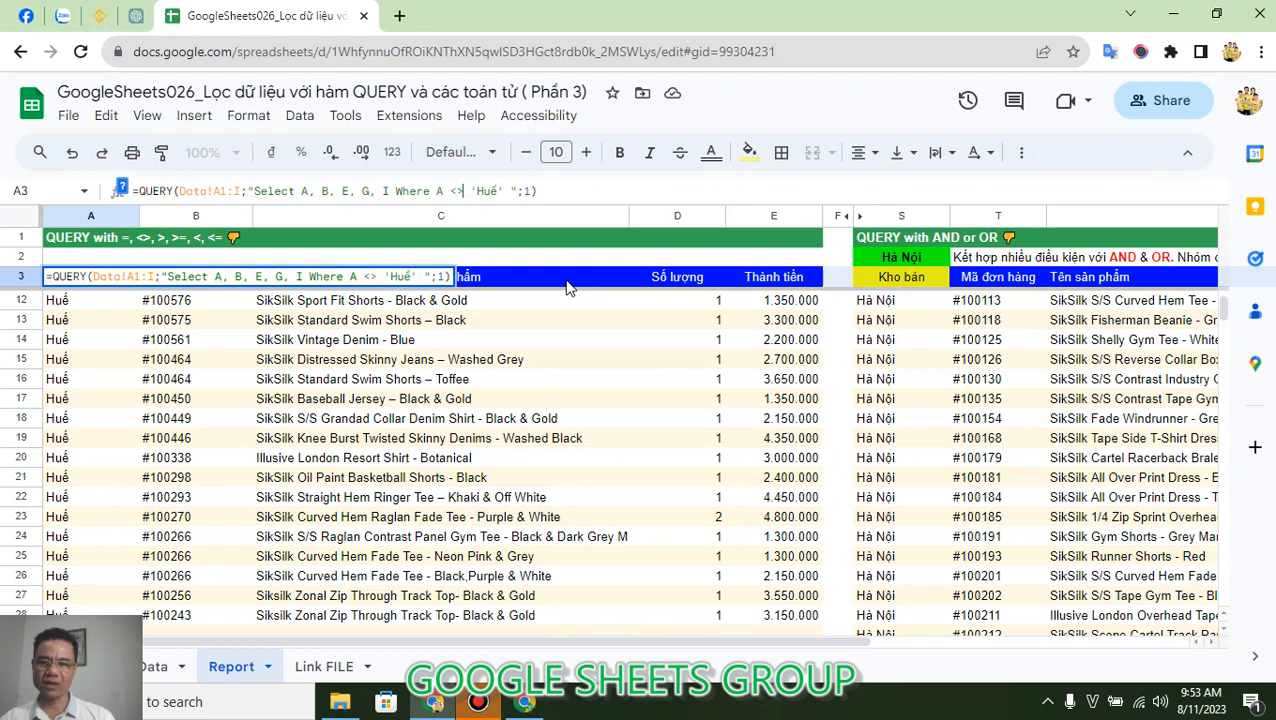
{"action": "key", "text": "Return"}
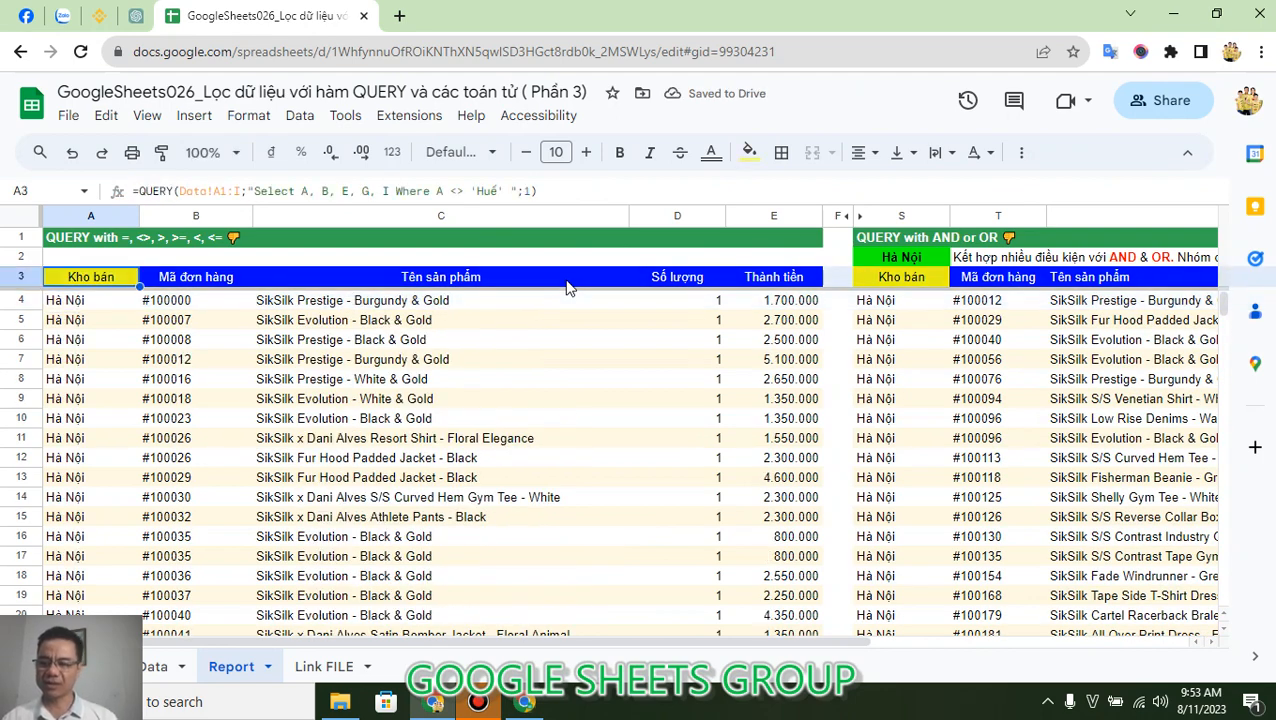
Examine the Kho bán entries in column A of the filtered list down to its last row.
{"action": "scroll", "coordinate": [296, 365], "scroll_direction": "down", "scroll_amount": 5}
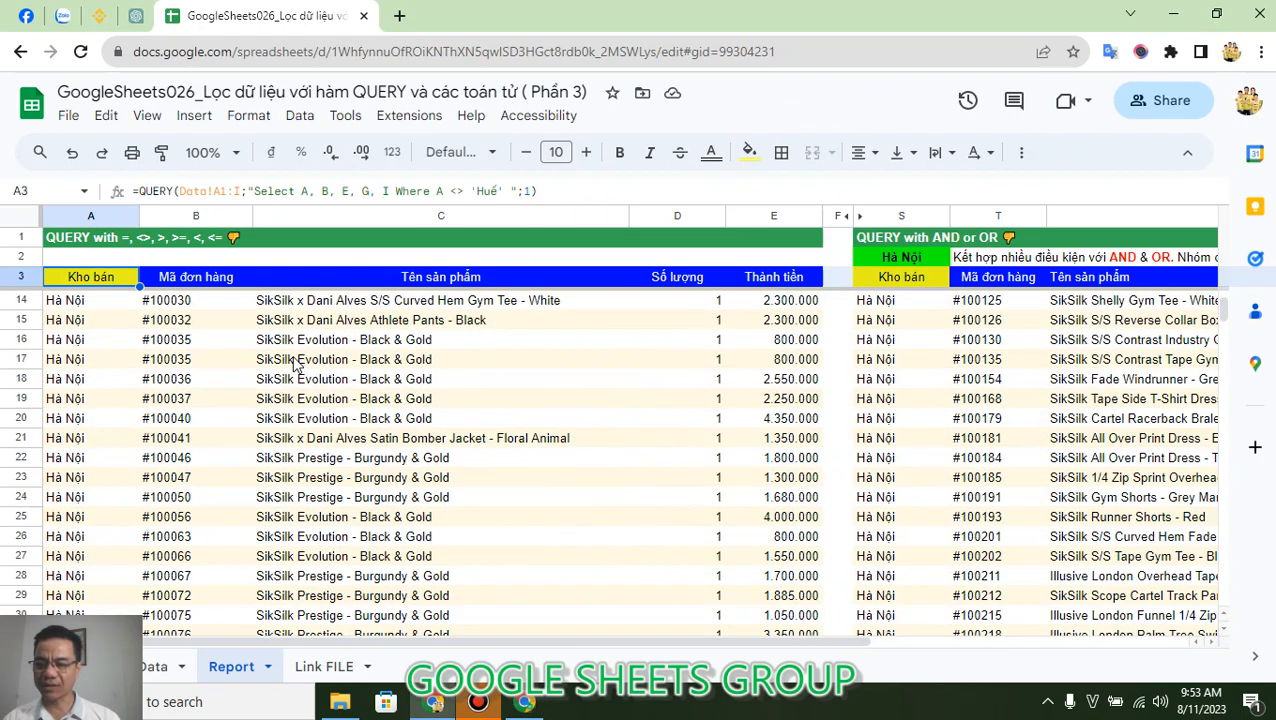
{"action": "scroll", "coordinate": [296, 369], "scroll_direction": "down", "scroll_amount": 20}
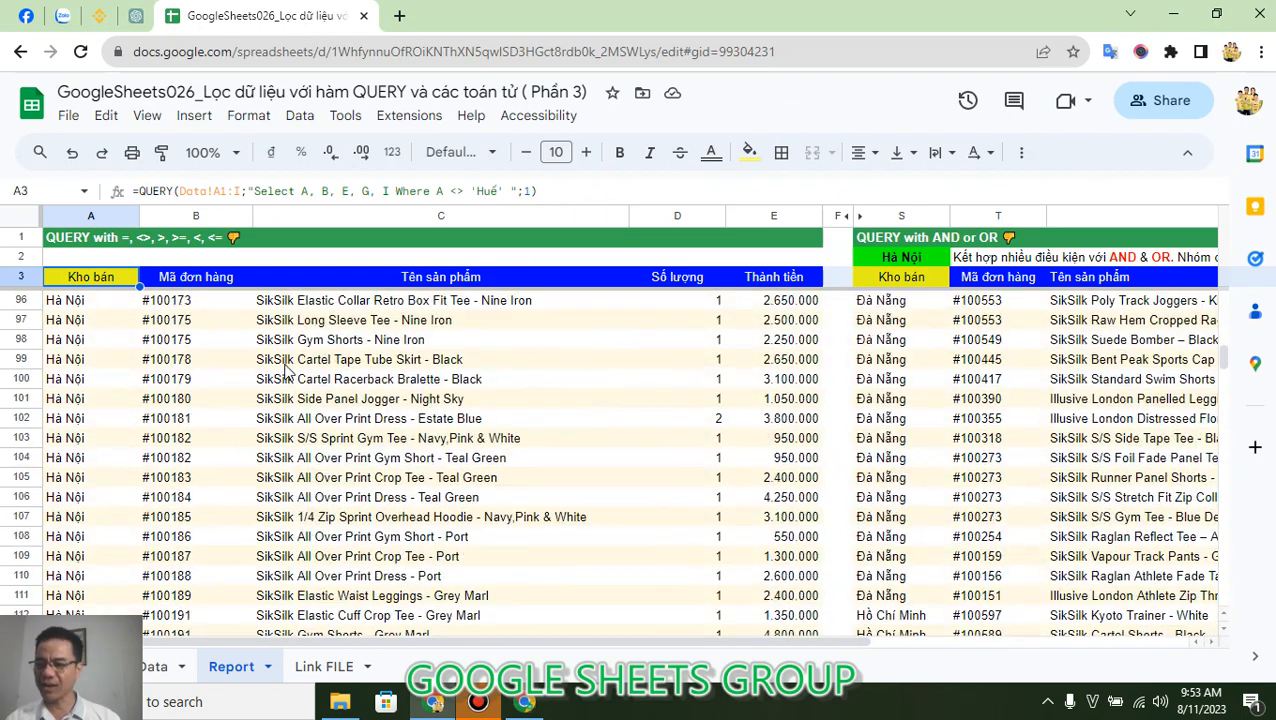
{"action": "scroll", "coordinate": [287, 369], "scroll_direction": "down", "scroll_amount": 20}
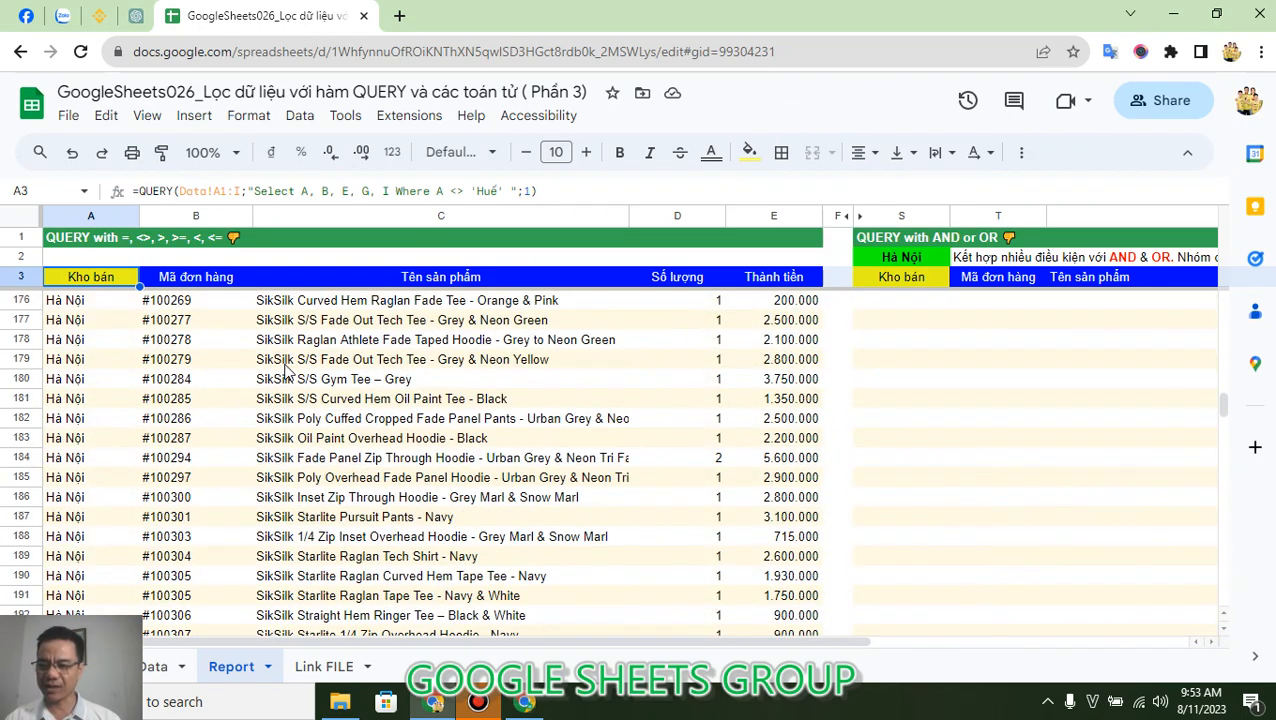
{"action": "left_click", "coordinate": [108, 412]}
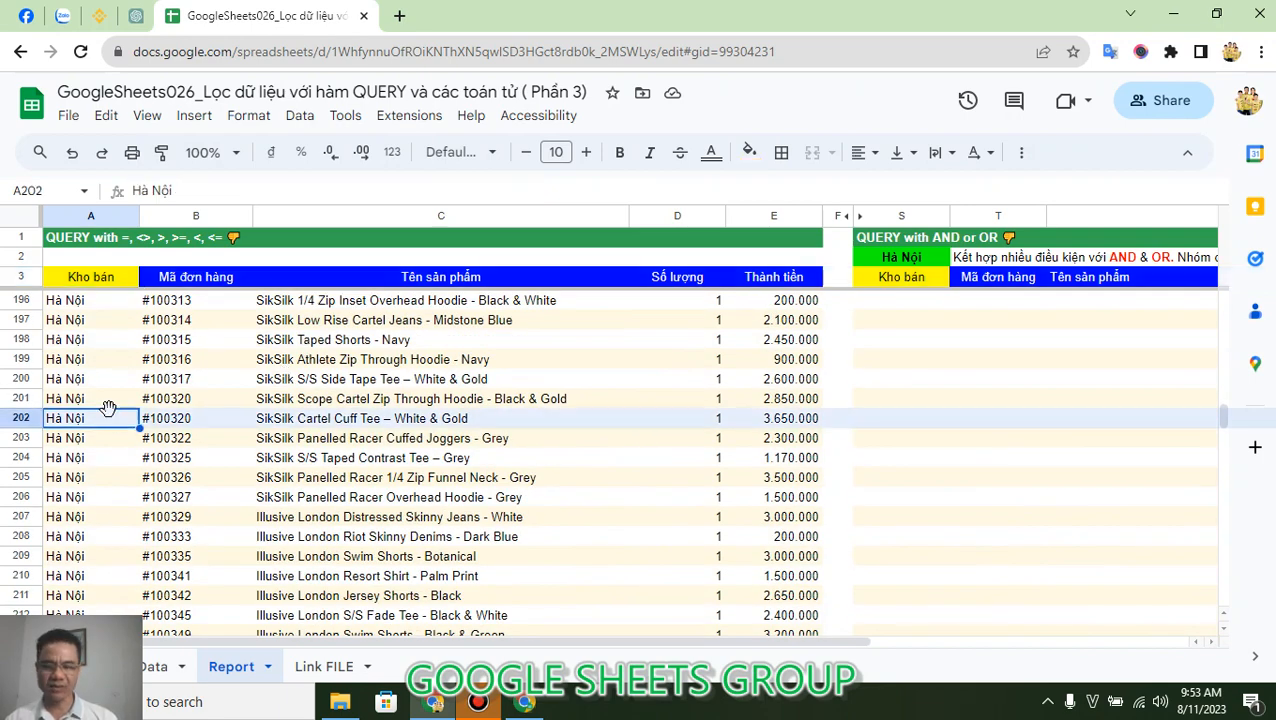
{"action": "key", "text": "ctrl+Down"}
{"action": "scroll", "coordinate": [109, 409], "scroll_direction": "up", "scroll_amount": 11}
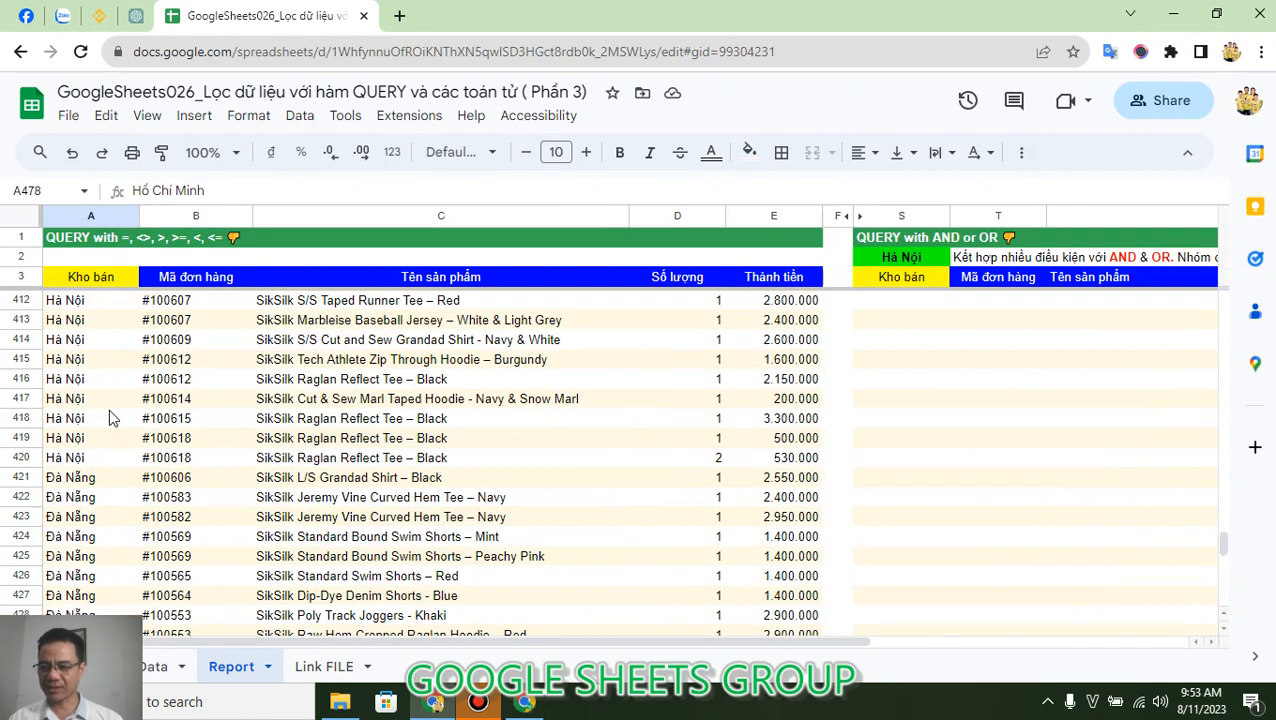
{"action": "scroll", "coordinate": [109, 418], "scroll_direction": "up", "scroll_amount": 2}
Change the Where condition of the A3 QUERY formula to I > 3000000.
{"action": "left_click", "coordinate": [88, 284]}
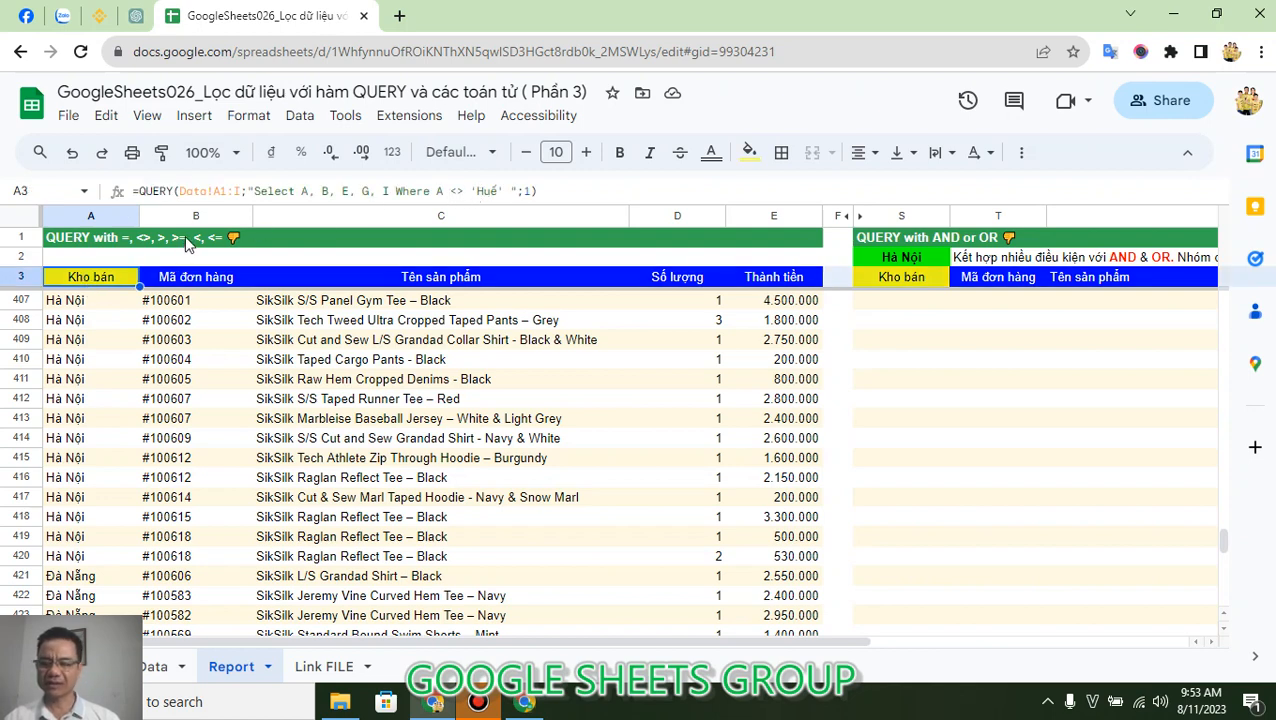
{"action": "left_click", "coordinate": [446, 191]}
{"action": "key", "text": "BackSpace"}
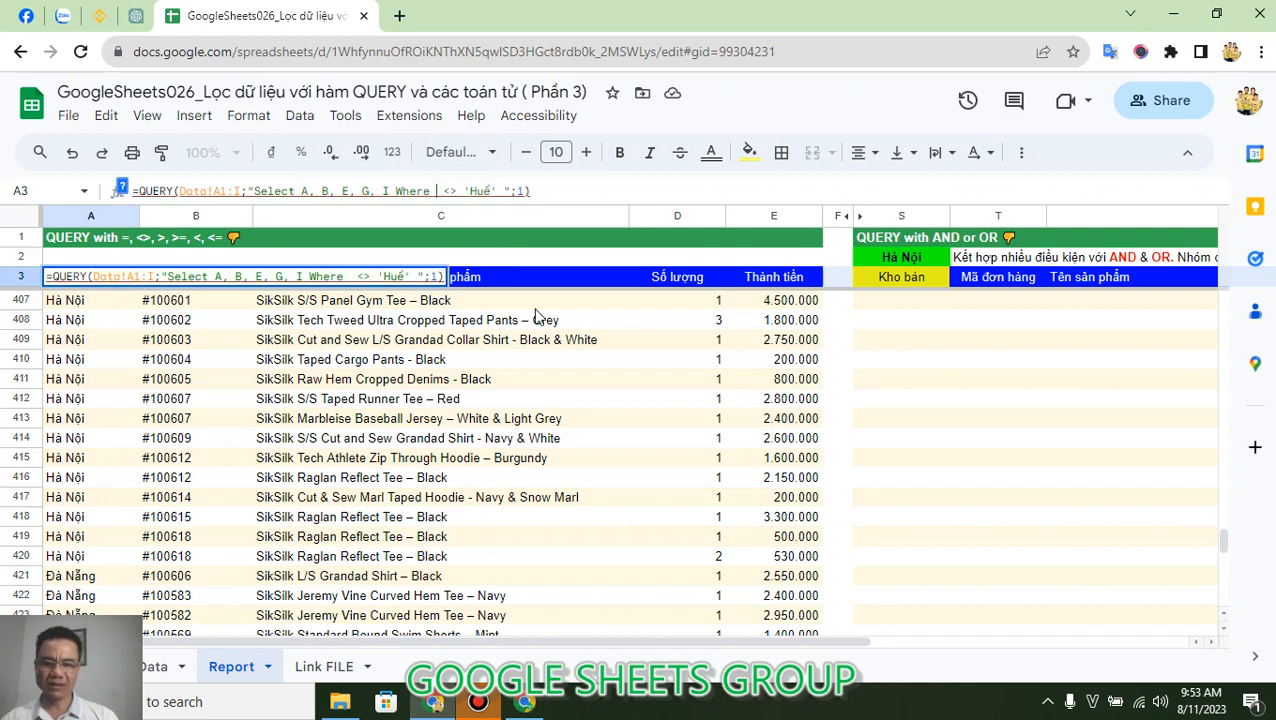
{"action": "type", "text": "I"}
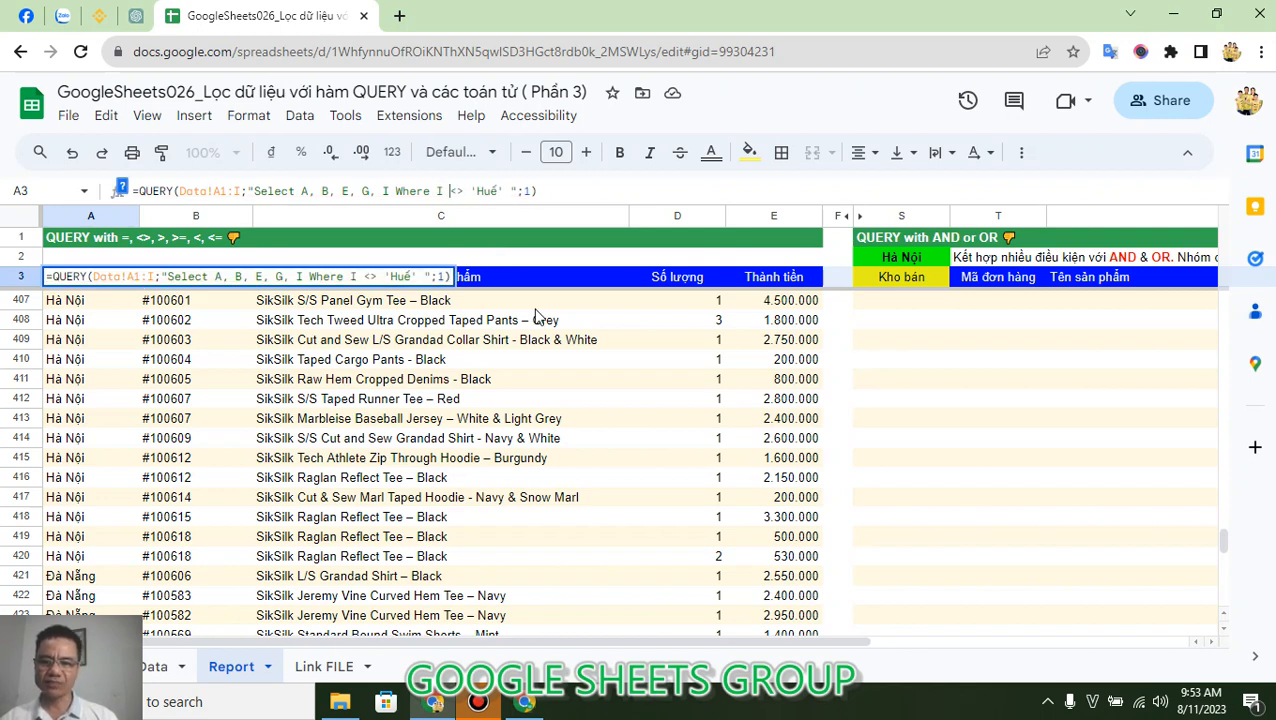
{"action": "key", "text": "Delete"}
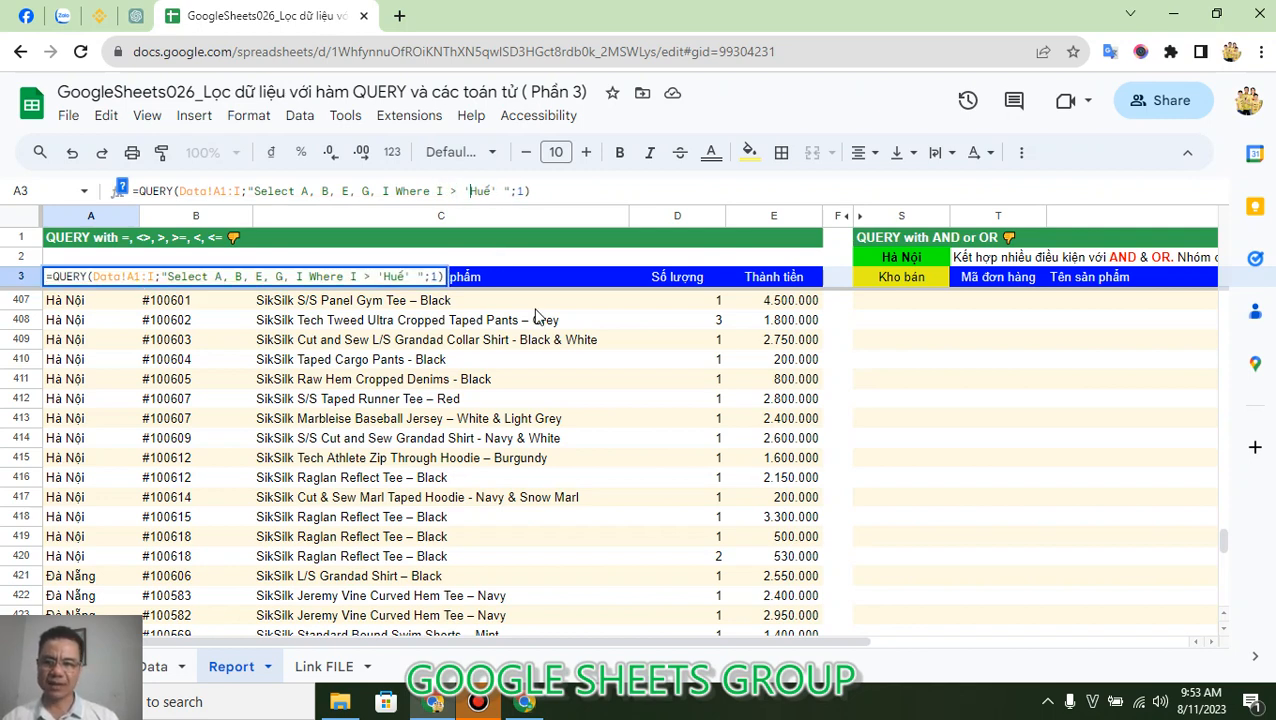
{"action": "key", "text": "shift+Right"}
{"action": "key", "text": "shift+Right"}
{"action": "key", "text": "shift+Right"}
{"action": "key", "text": "shift+Right"}
{"action": "key", "text": "shift+Right"}
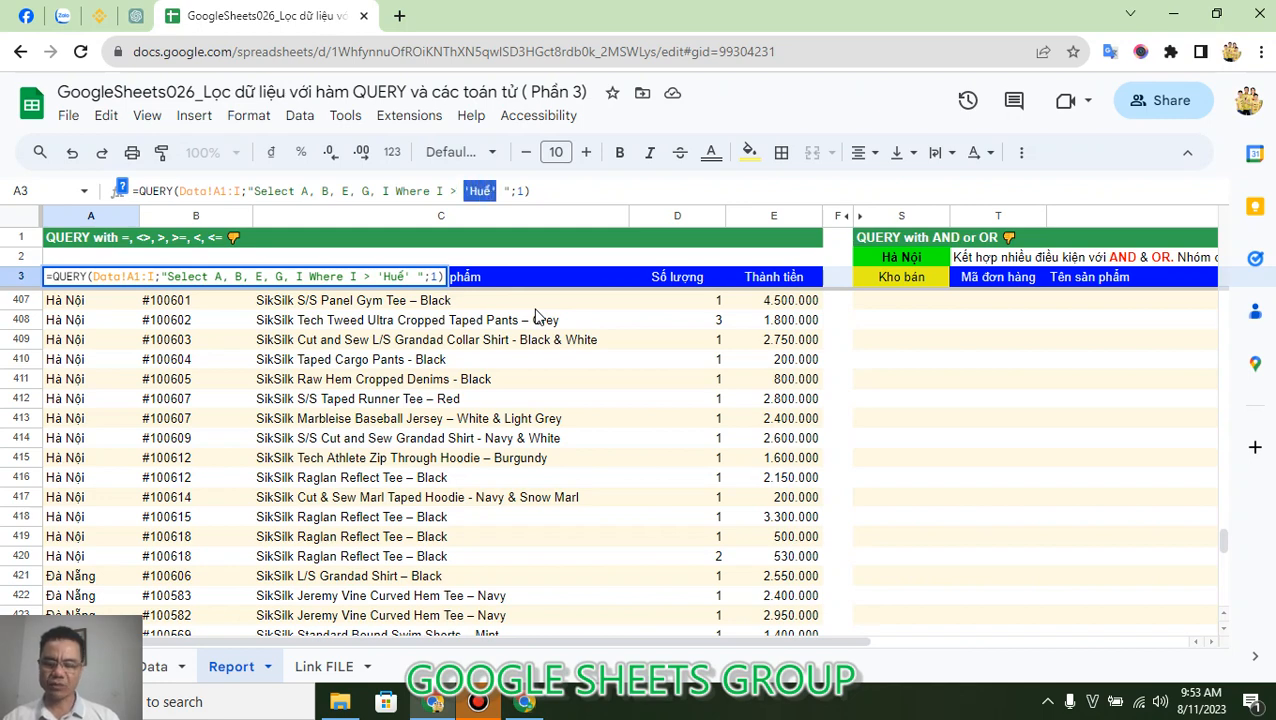
{"action": "type", "text": "300000"}
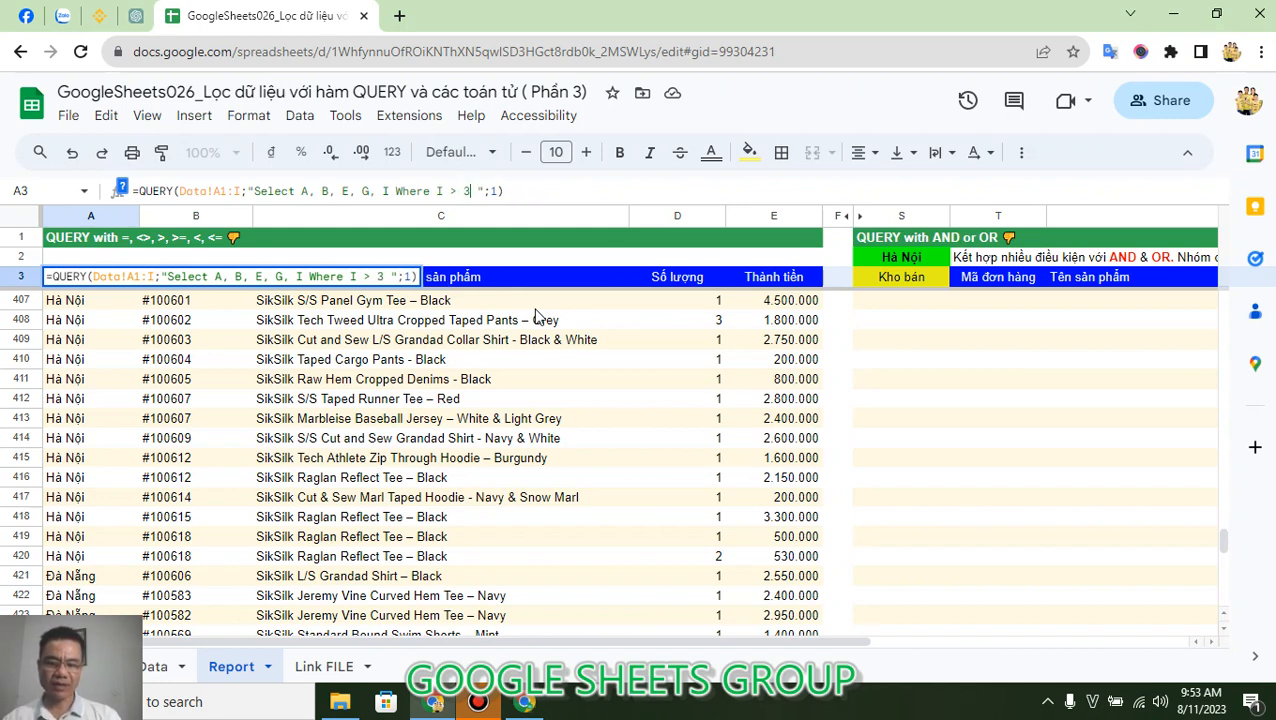
{"action": "type", "text": "0"}
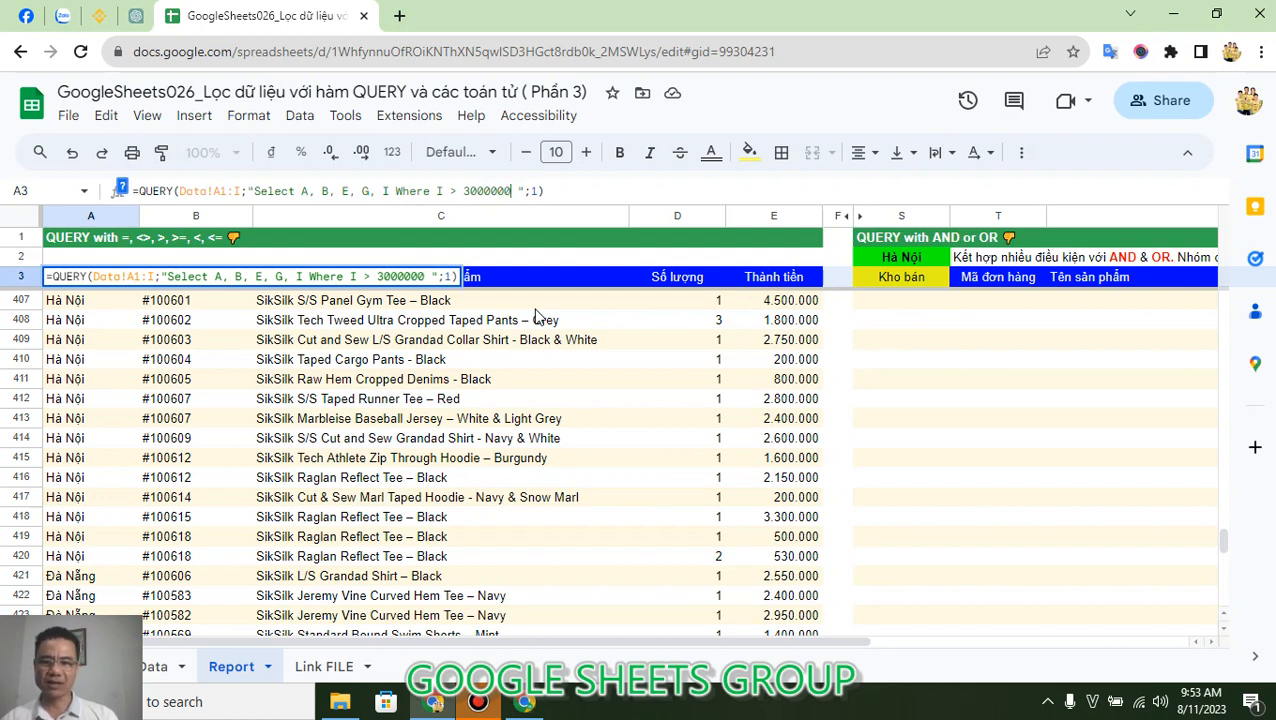
{"action": "key", "text": "Return"}
{"action": "key", "text": "Up"}
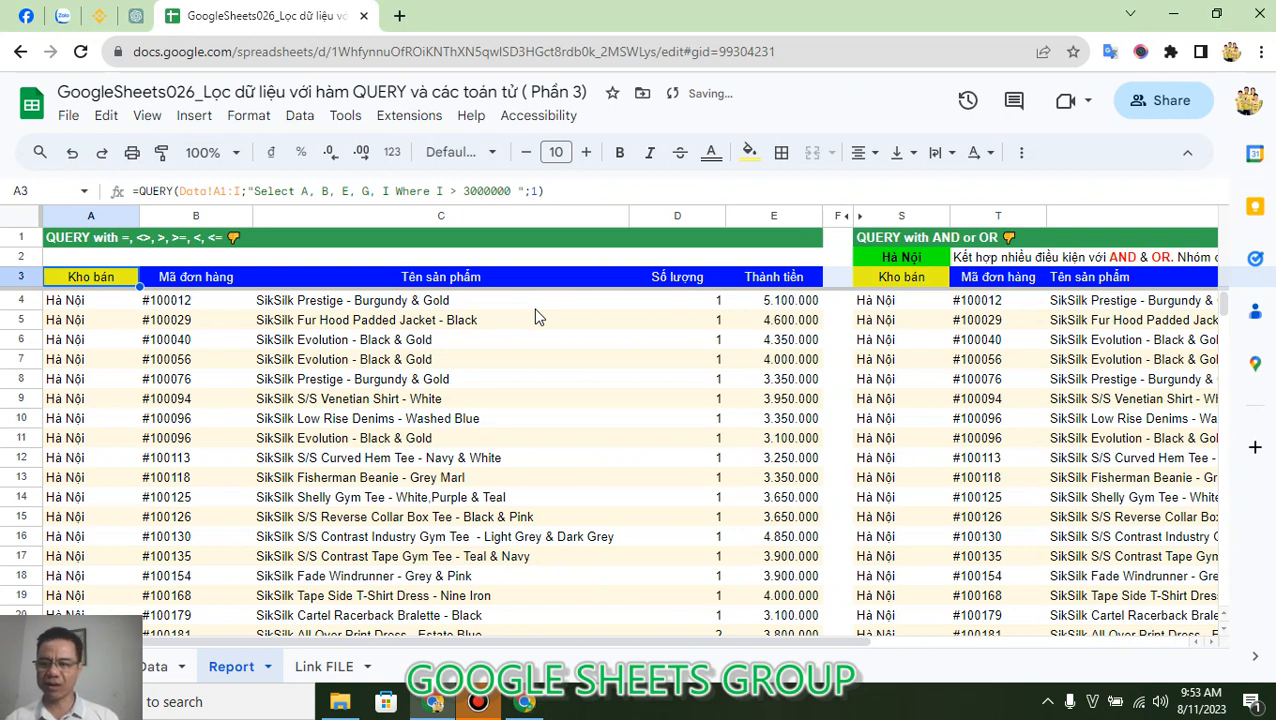
Check the end of the filtered list, and change the A3 formula's Where condition to I >= 3000000.
{"action": "key", "text": "ctrl+Down"}
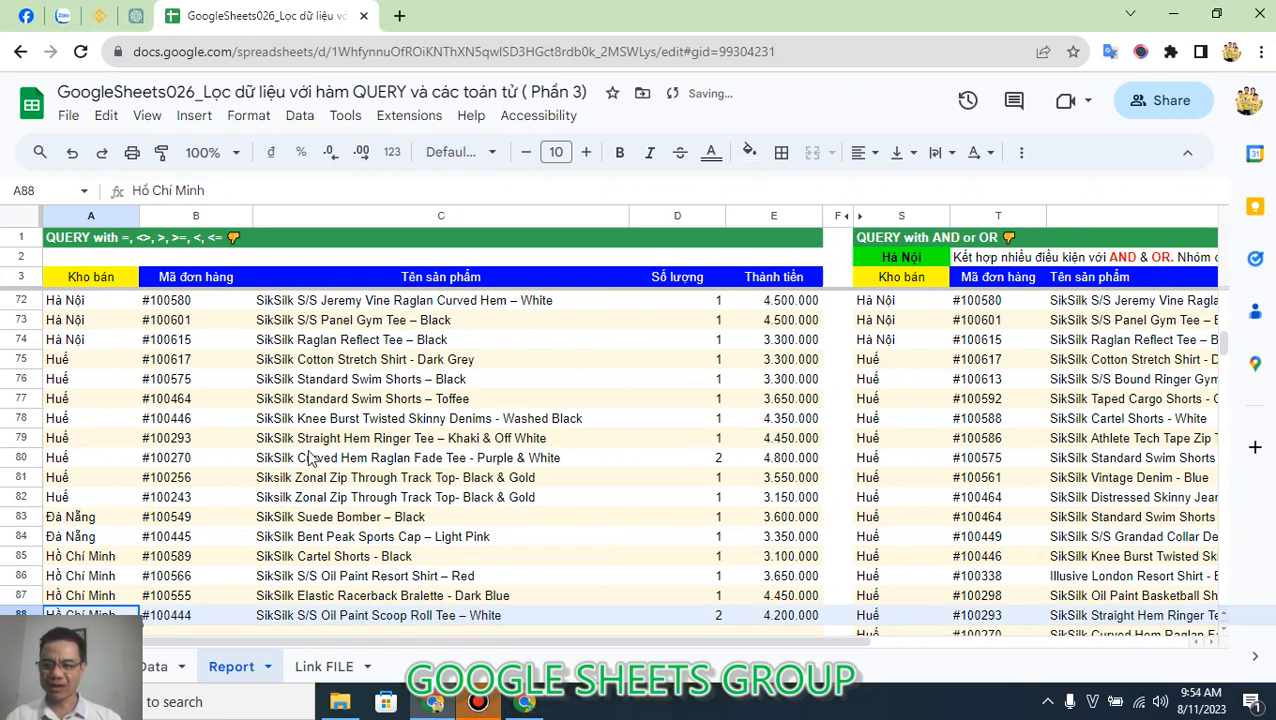
{"action": "left_click", "coordinate": [120, 278]}
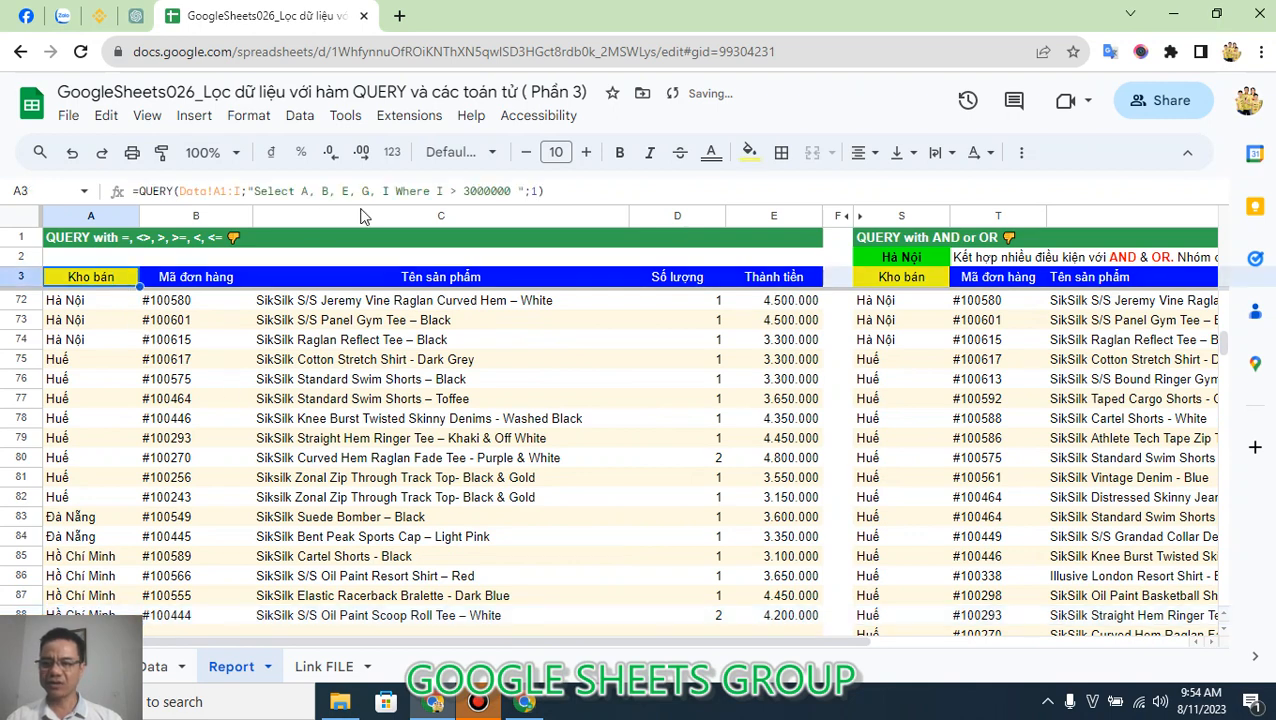
{"action": "left_click", "coordinate": [465, 190]}
{"action": "key", "text": "Return"}
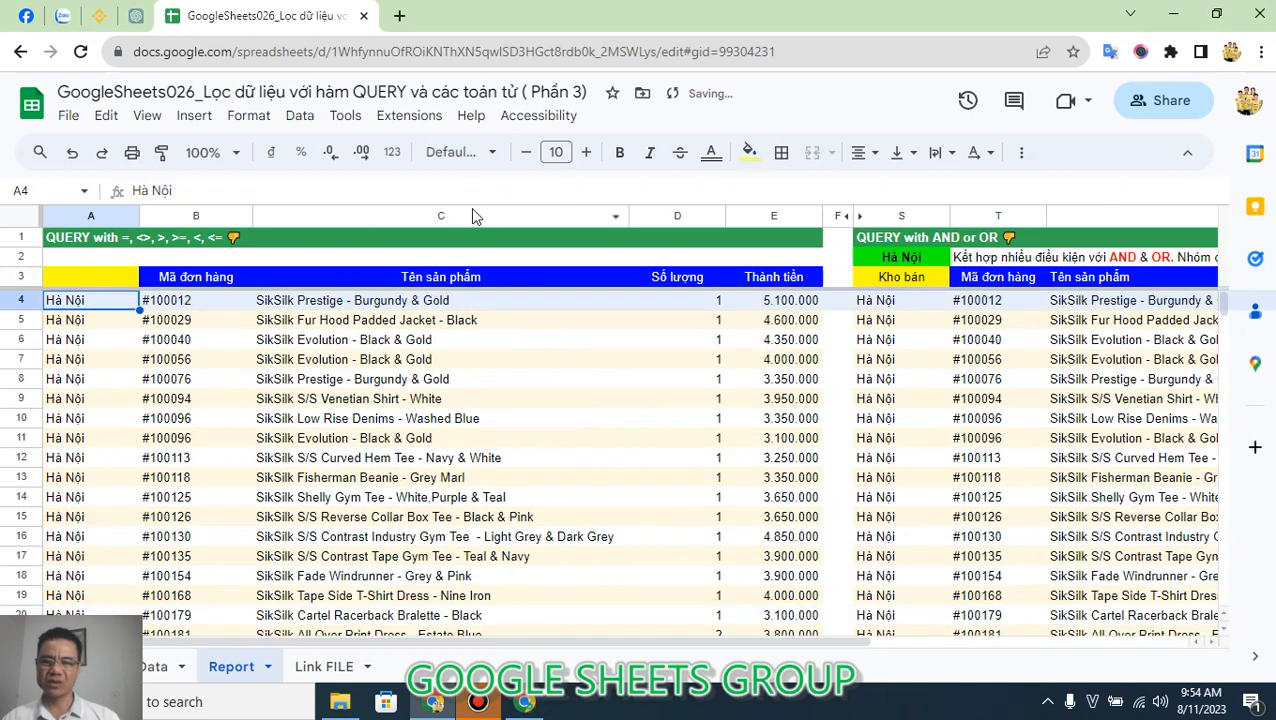
Change the Where condition of the A3 QUERY formula to I <= 3000000.
{"action": "left_click", "coordinate": [98, 277]}
{"action": "left_click", "coordinate": [577, 183]}
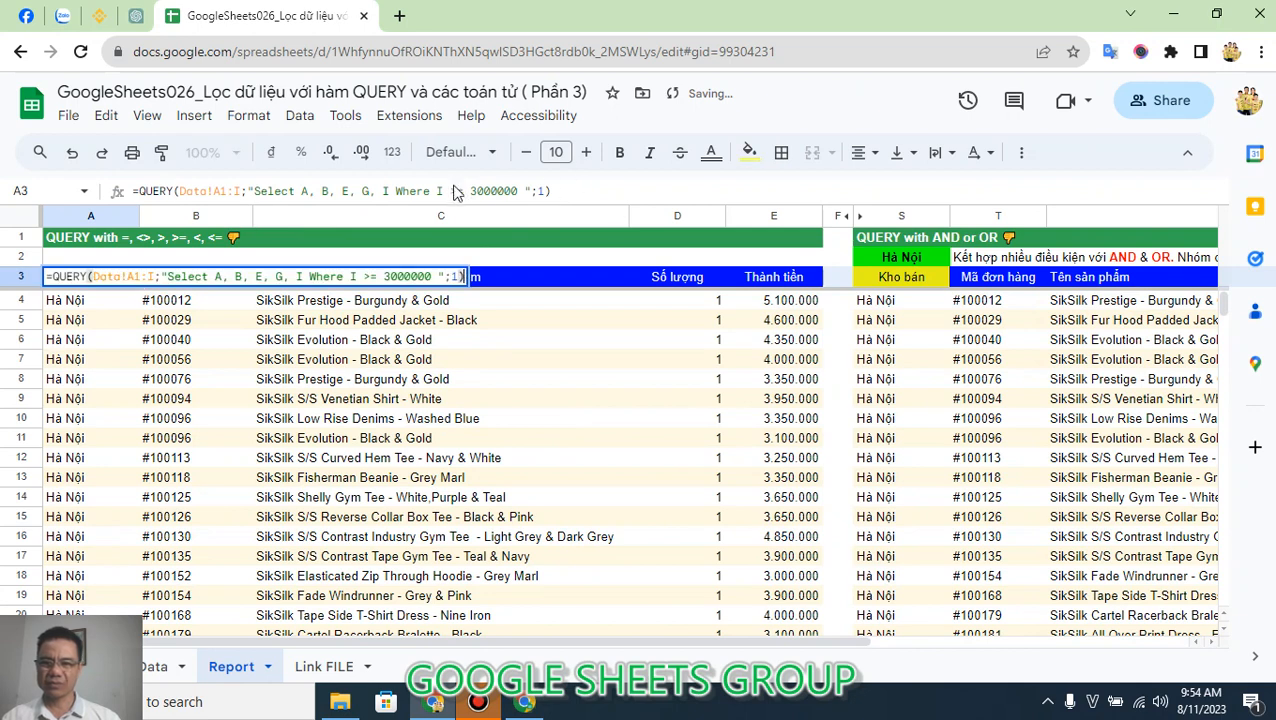
{"action": "left_click", "coordinate": [459, 191]}
{"action": "key", "text": "Delete"}
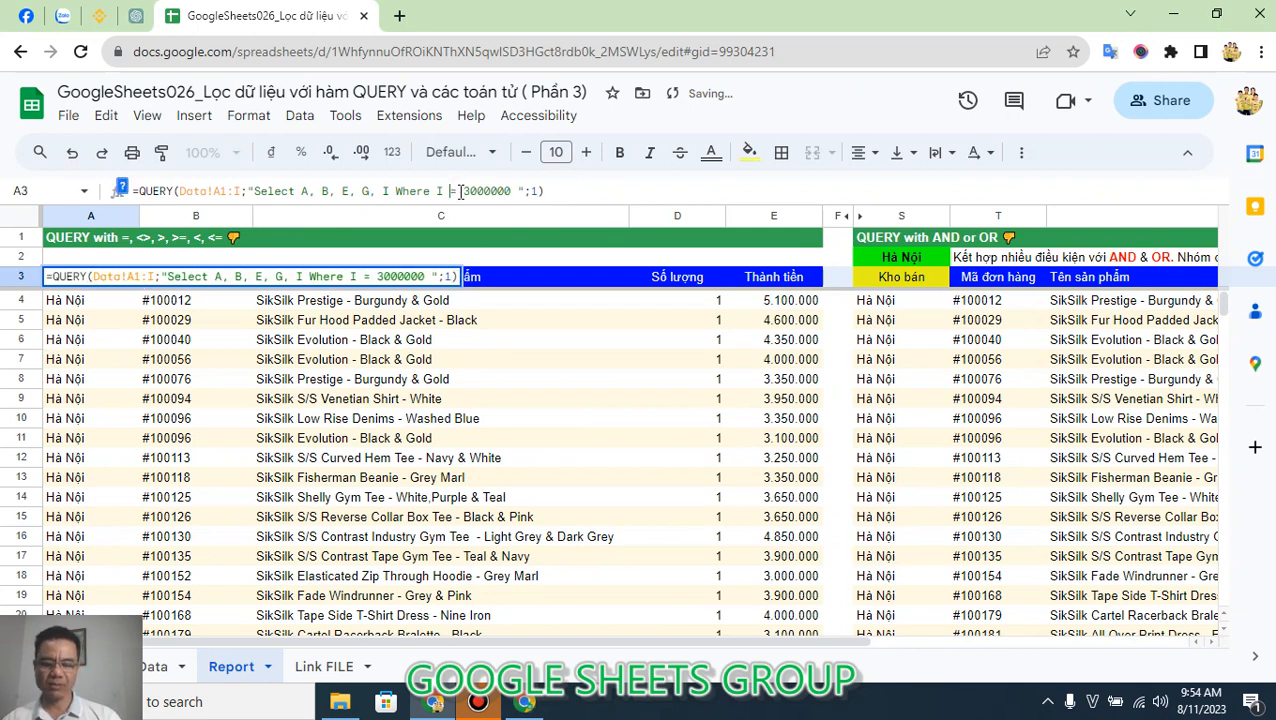
{"action": "key", "text": "Return"}
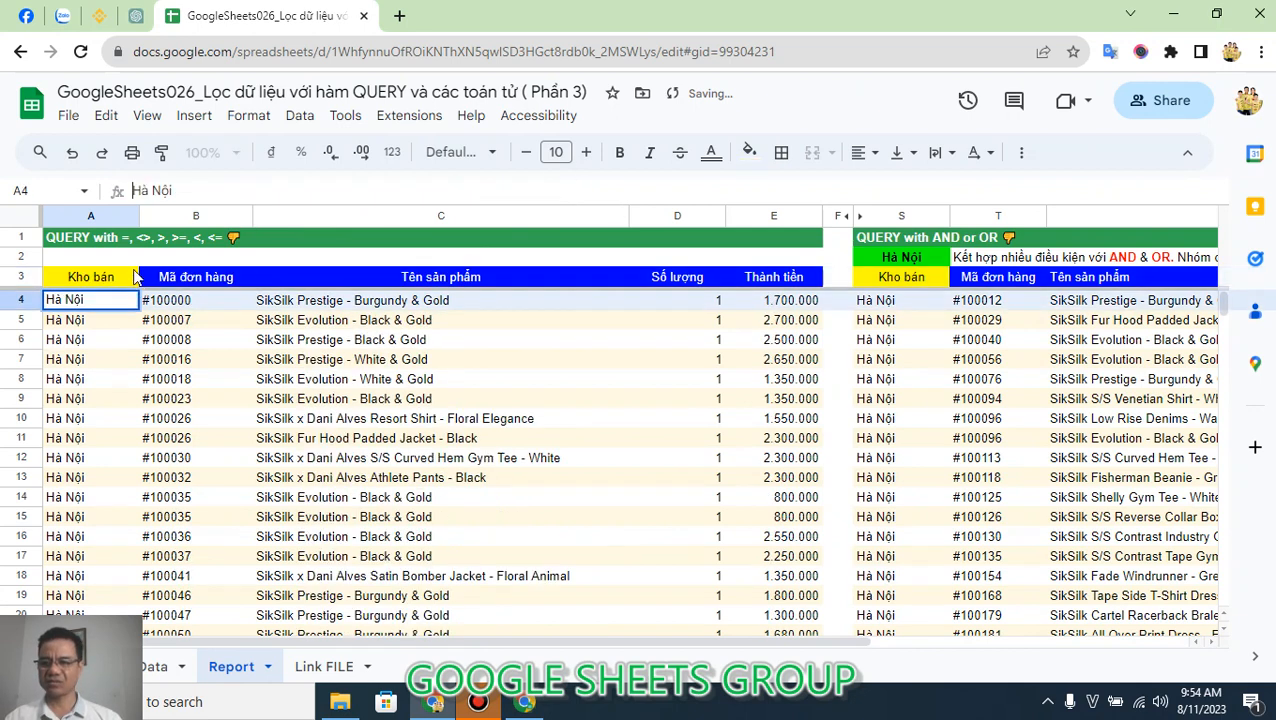
Change the comparison operator in the A3 formula so that the Where condition reads I < 3000000.
{"action": "double_click", "coordinate": [109, 283]}
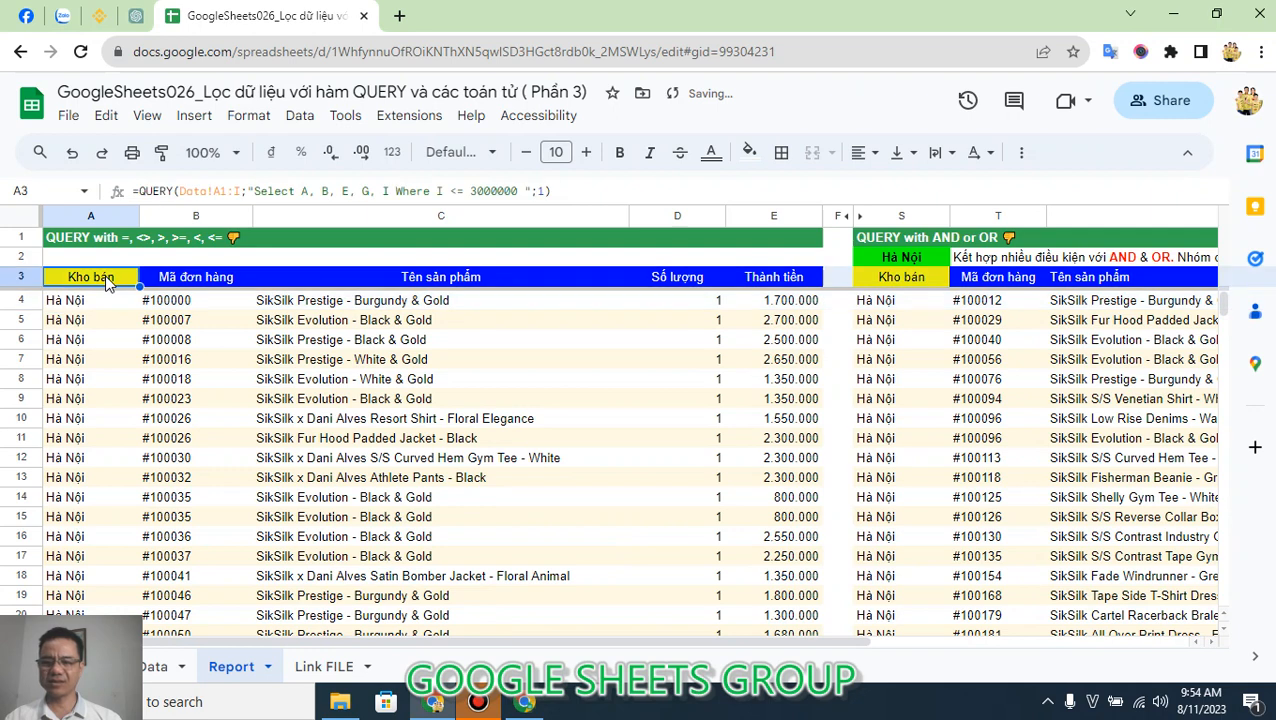
{"action": "left_click", "coordinate": [459, 192]}
{"action": "key", "text": "BackSpace"}
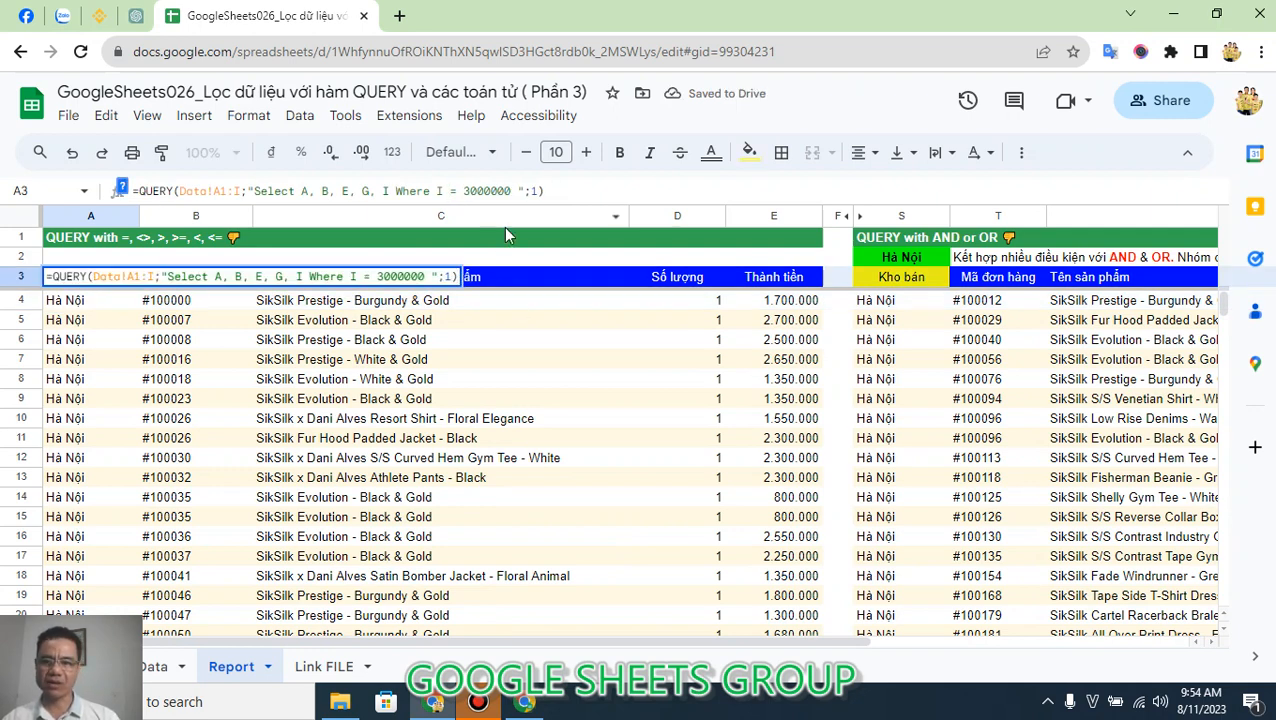
{"action": "key", "text": "Delete"}
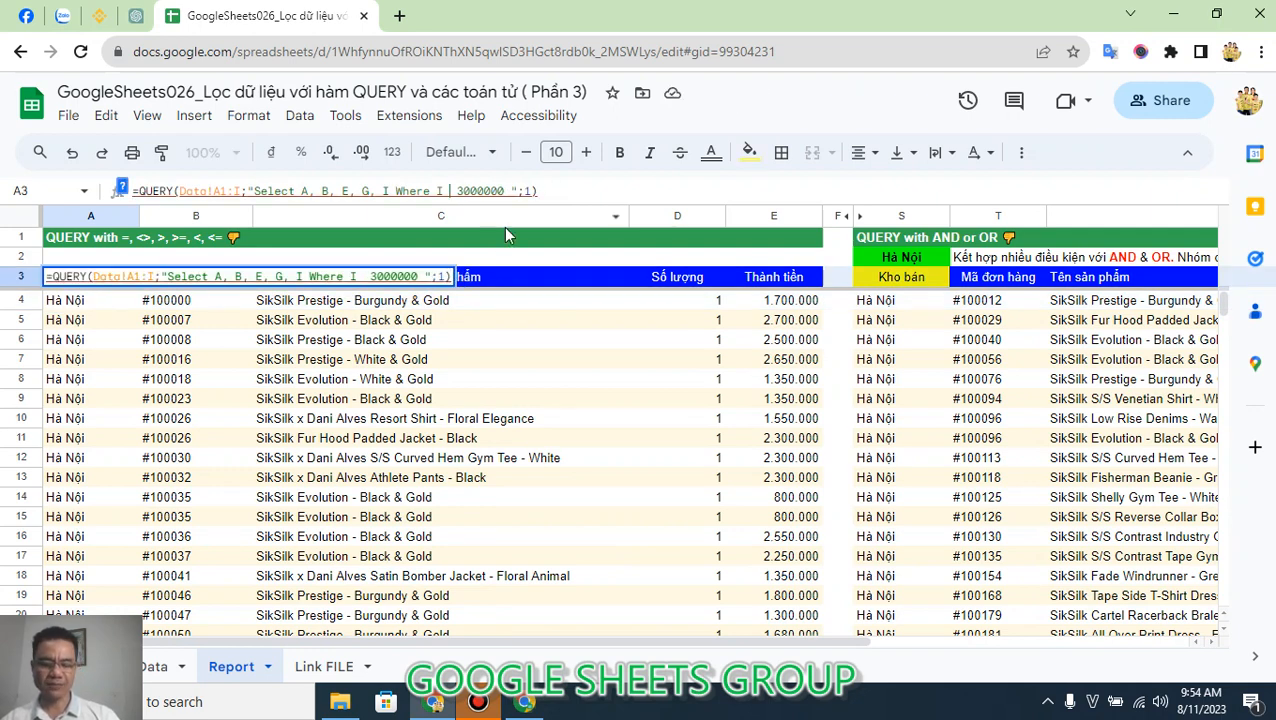
{"action": "type", "text": "<"}
{"action": "key", "text": "Return"}
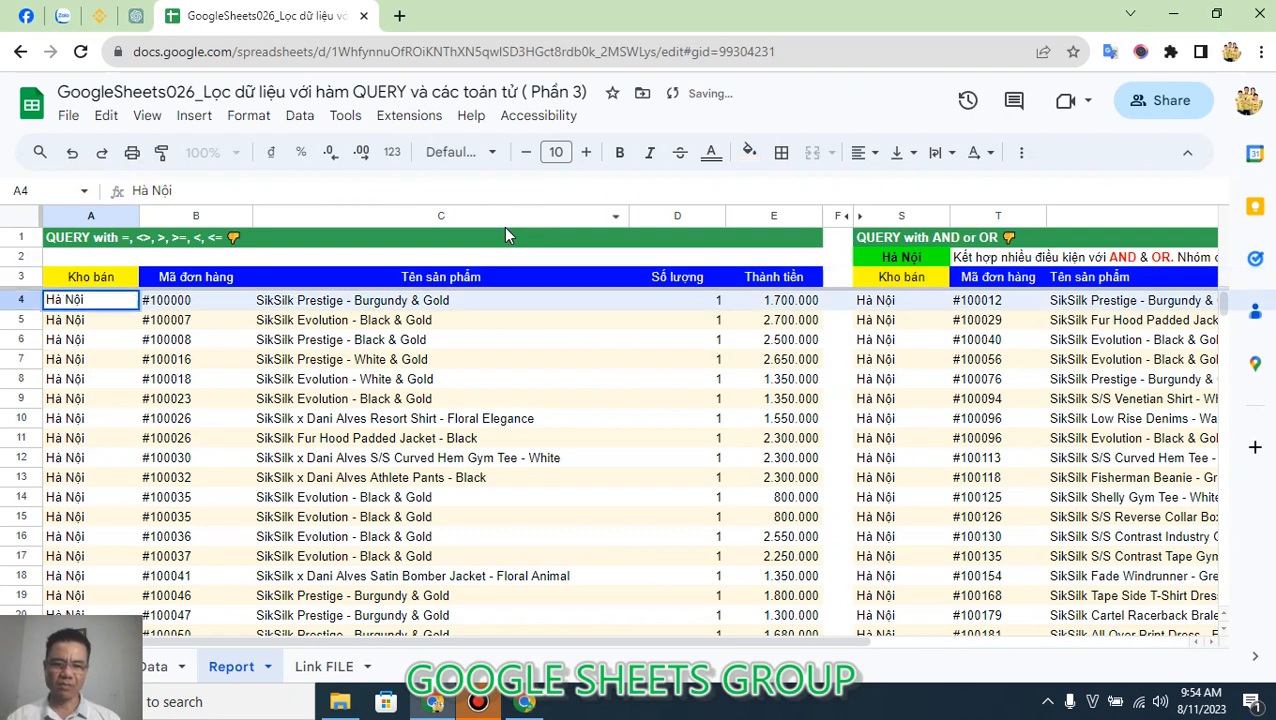
{"action": "double_click", "coordinate": [107, 281]}
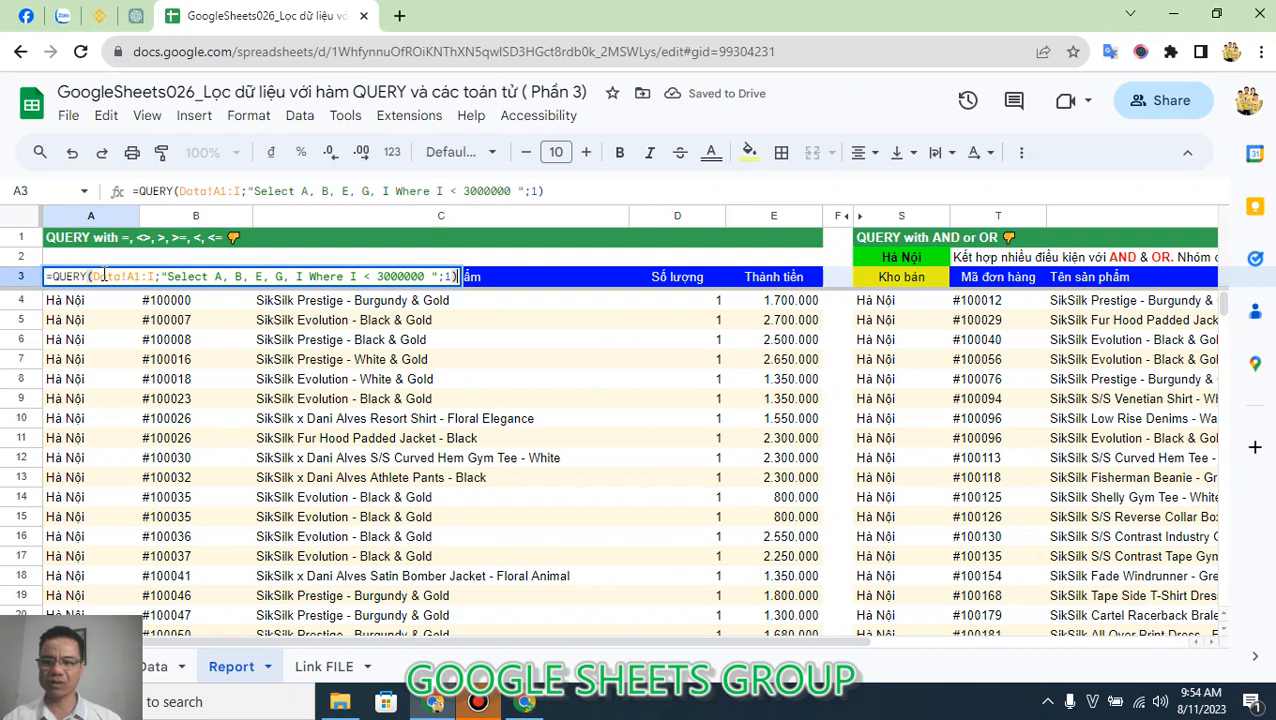
{"action": "key", "text": "Escape"}
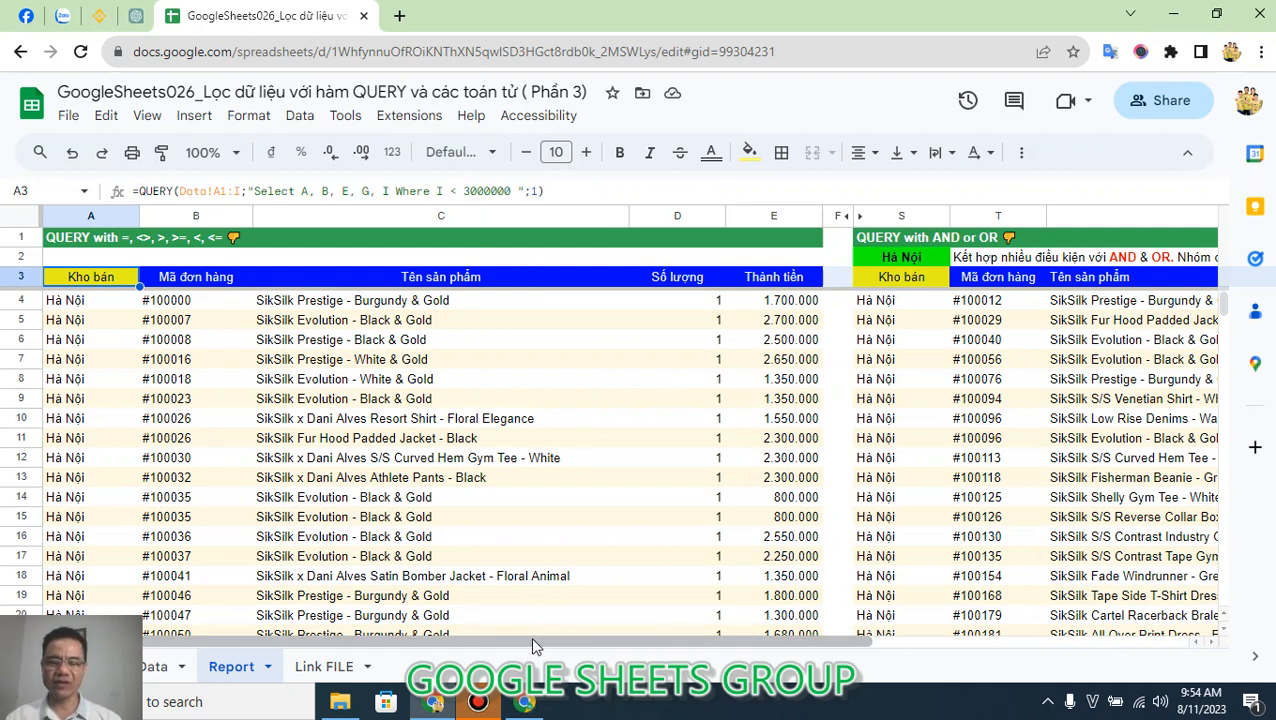
Examine the S3 formula under QUERY with AND or OR, from its Select clause to the first parenthesised AND condition.
{"action": "left_click_drag", "start_coordinate": [530, 636], "coordinate": [752, 636]}
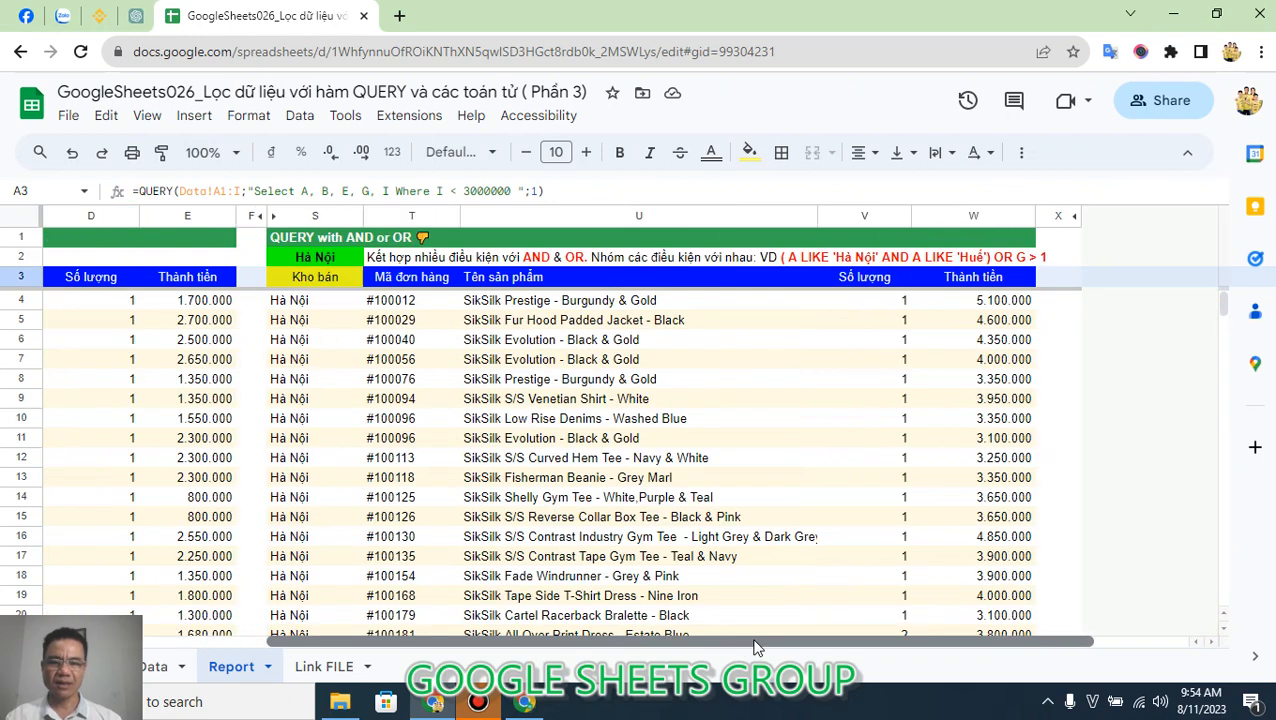
{"action": "left_click", "coordinate": [345, 280]}
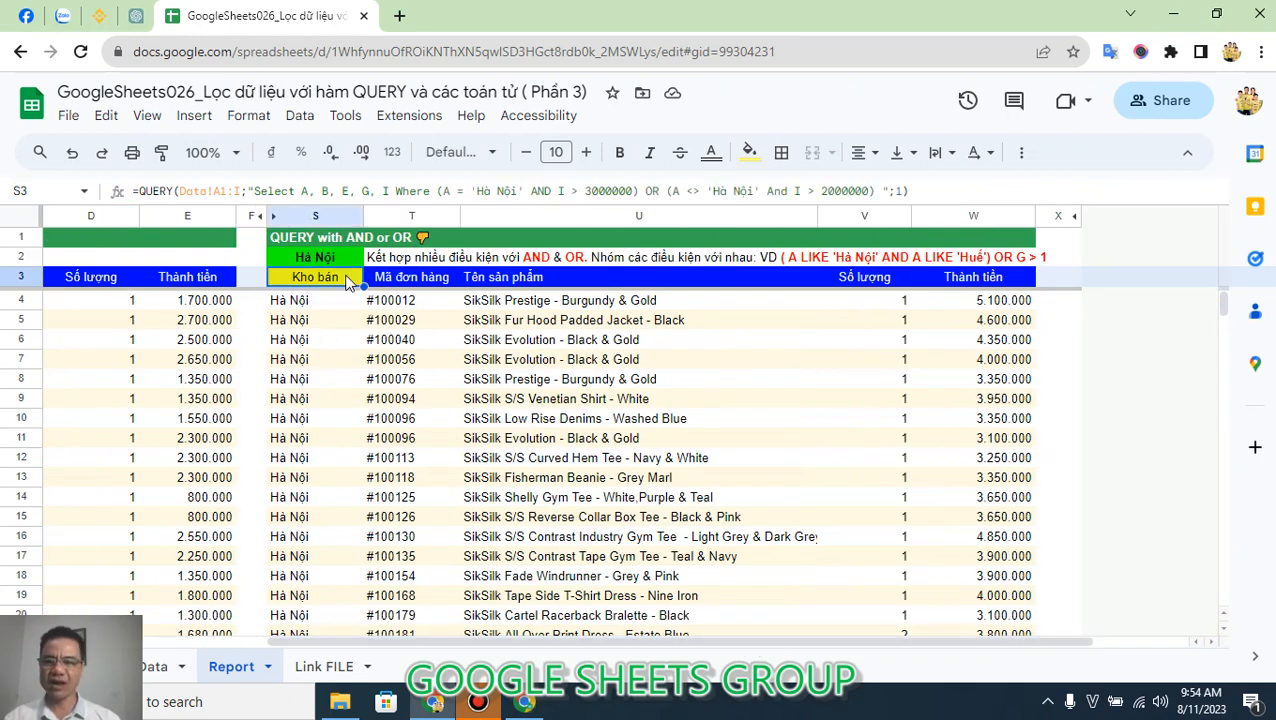
{"action": "left_click", "coordinate": [140, 191]}
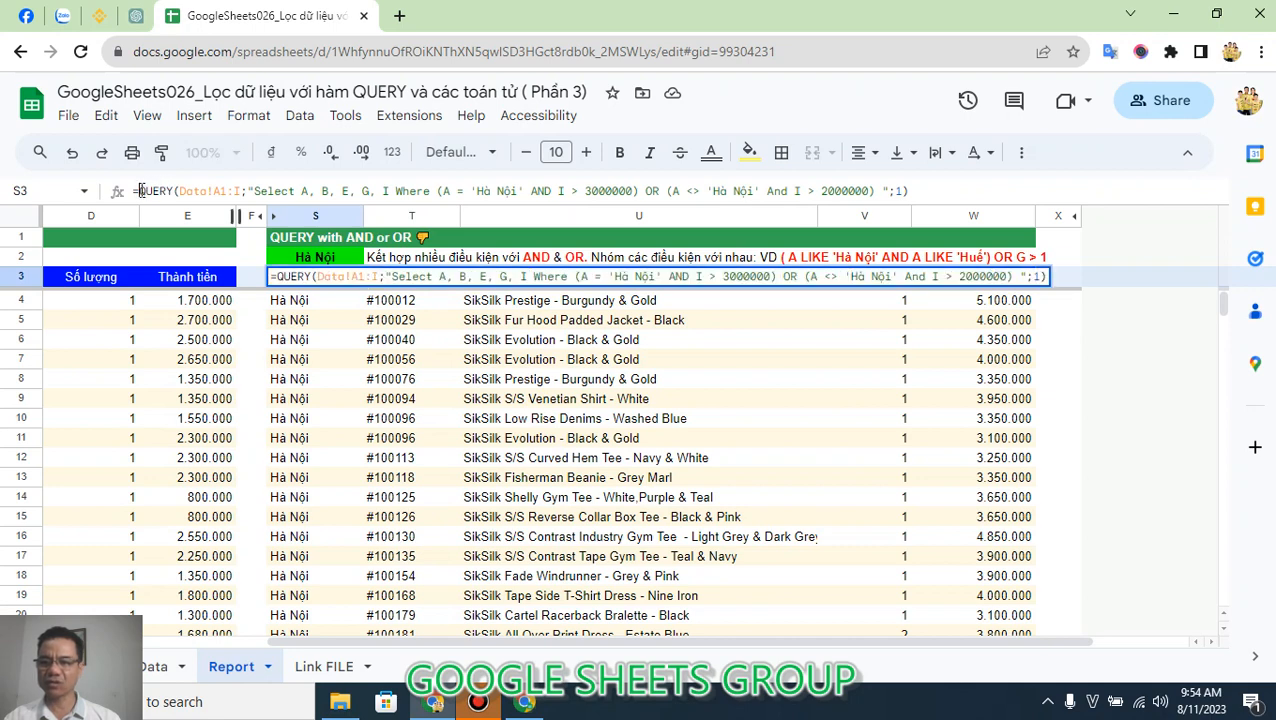
{"action": "left_click_drag", "start_coordinate": [140, 191], "coordinate": [437, 190]}
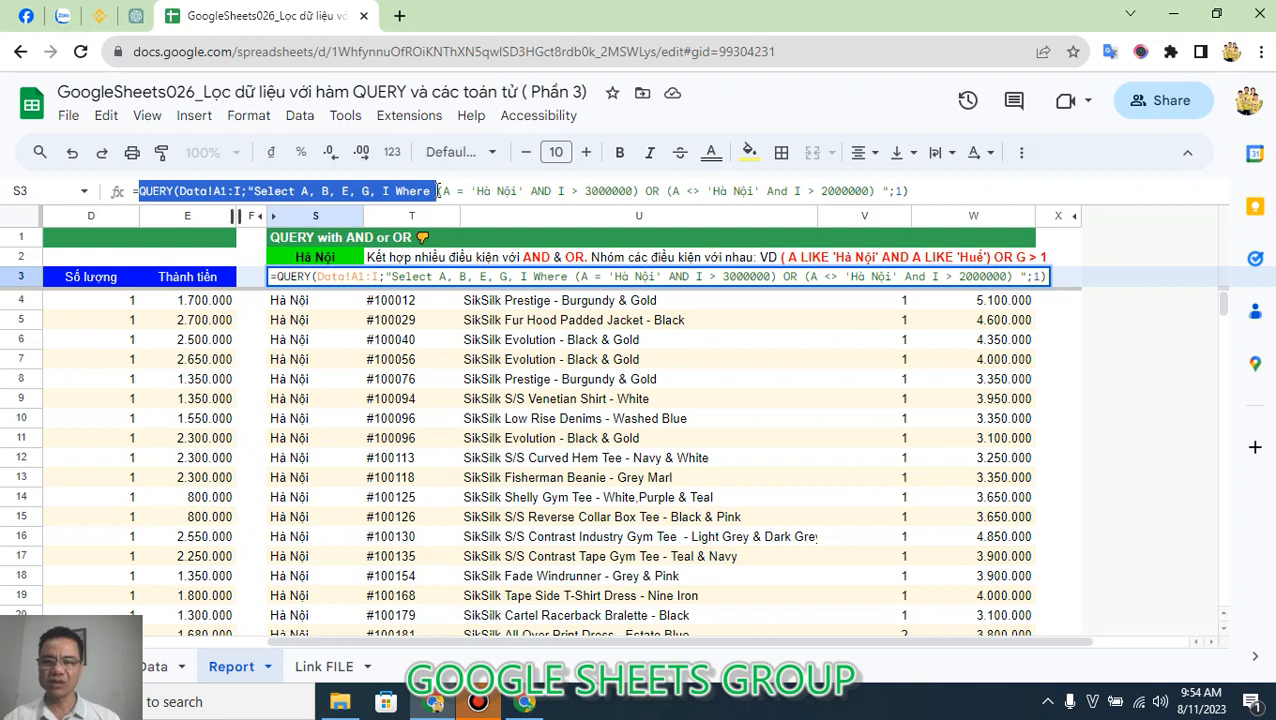
{"action": "left_click", "coordinate": [437, 190]}
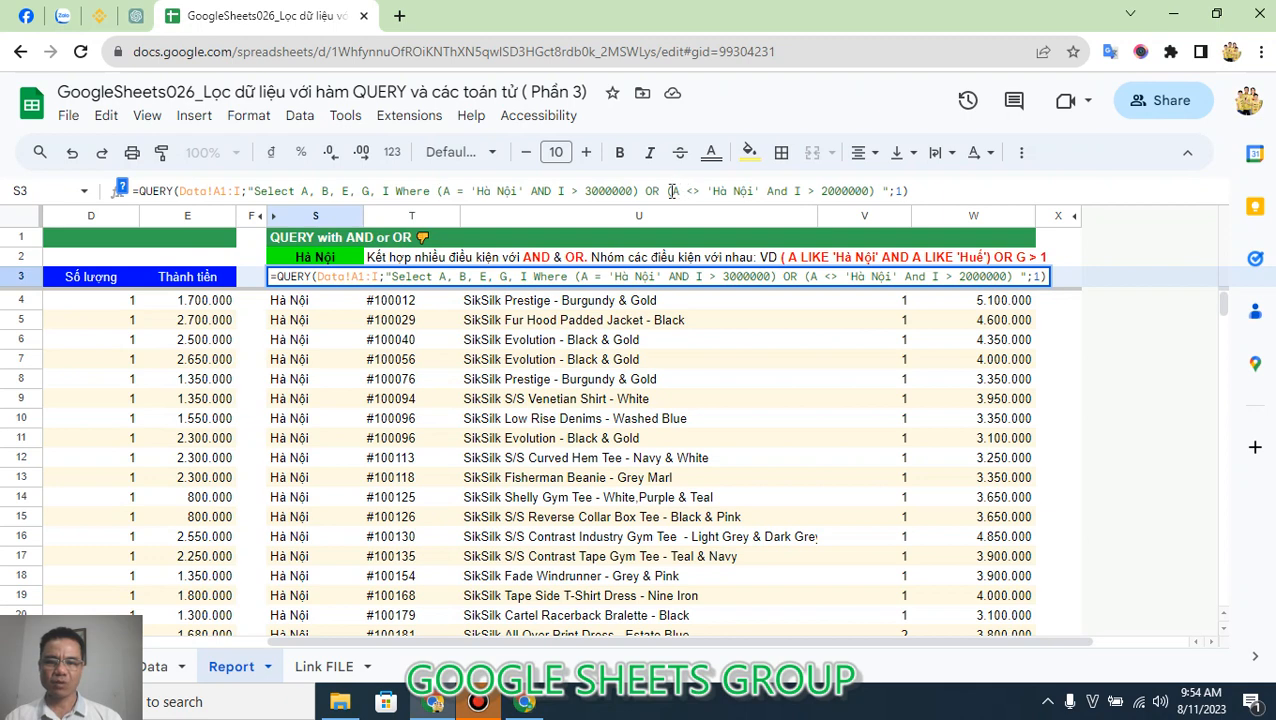
{"action": "left_click_drag", "start_coordinate": [640, 191], "coordinate": [435, 191]}
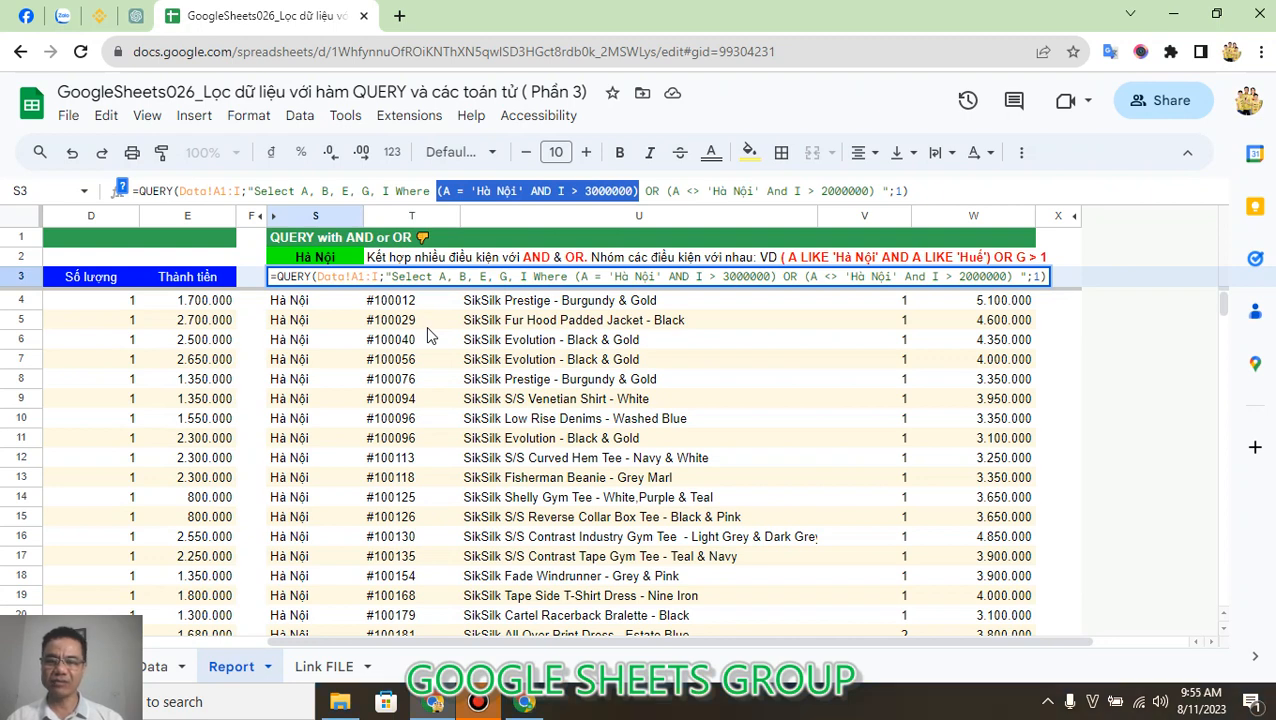
Examine the OR operator and the second parenthesised condition in the S3 formula, leaving the formula unedited.
{"action": "left_click", "coordinate": [663, 194]}
{"action": "double_click", "coordinate": [655, 191]}
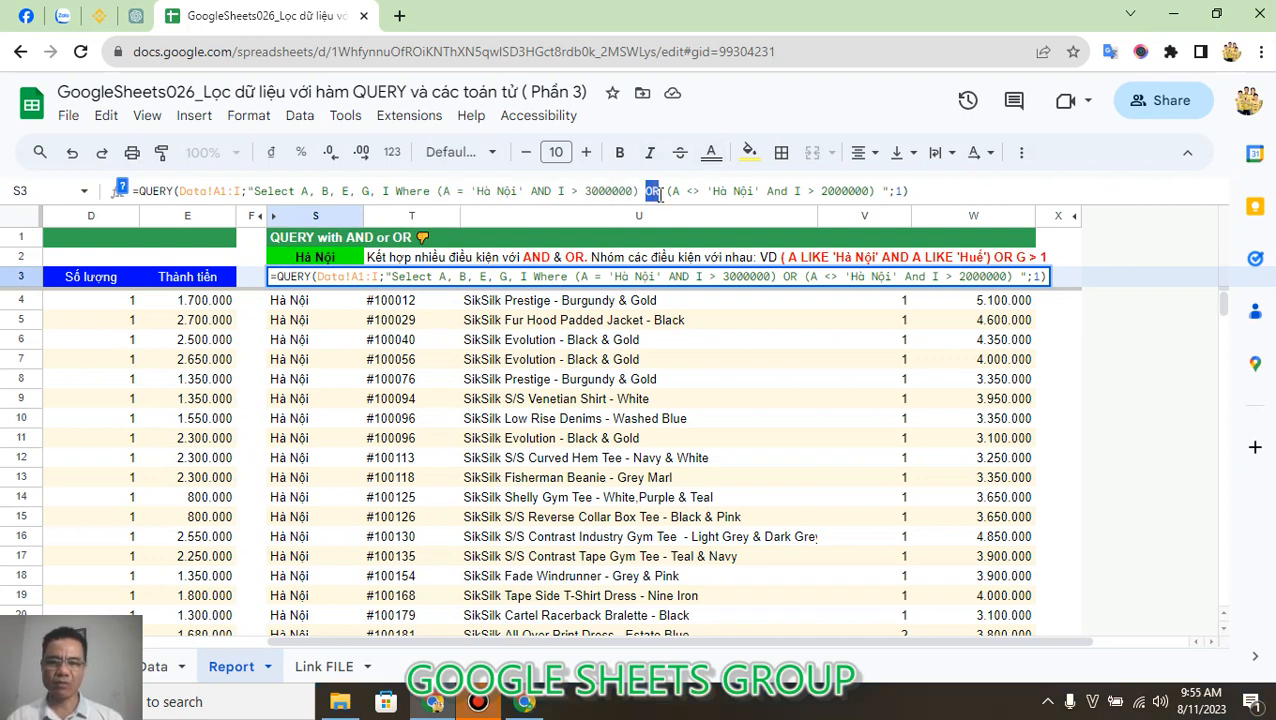
{"action": "left_click", "coordinate": [669, 191]}
{"action": "left_click_drag", "start_coordinate": [669, 191], "coordinate": [873, 196]}
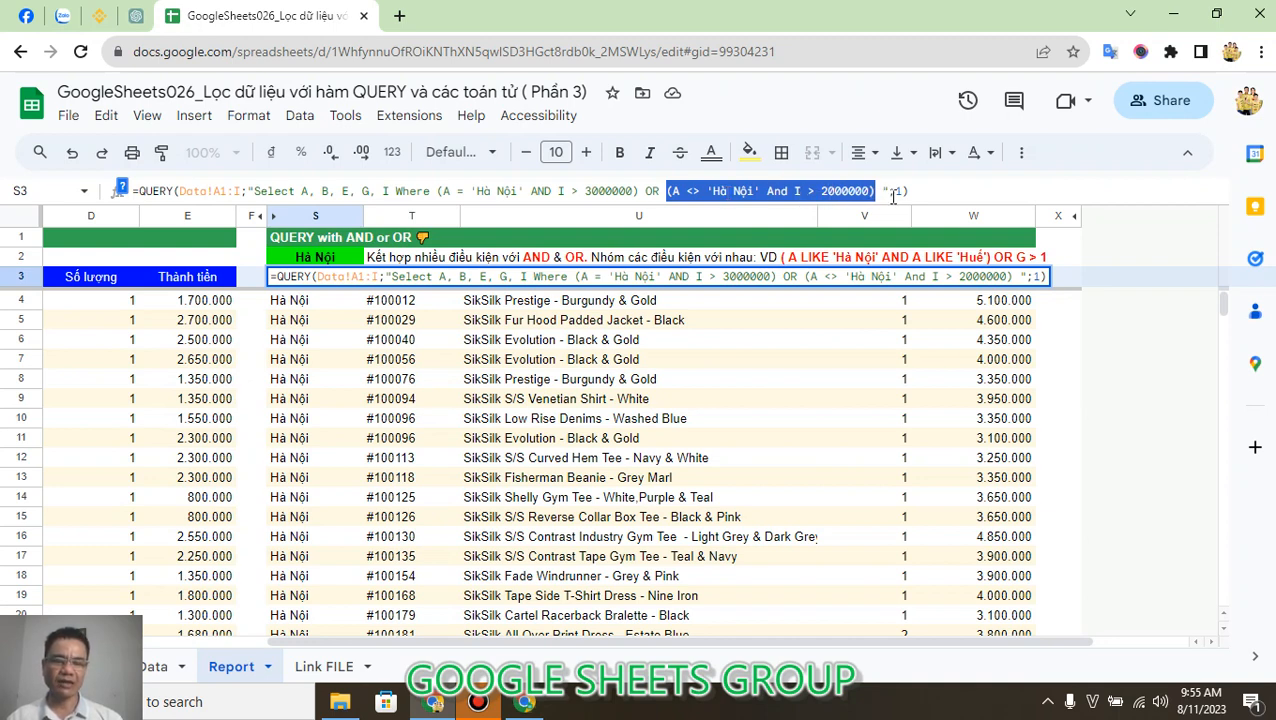
{"action": "left_click", "coordinate": [924, 188]}
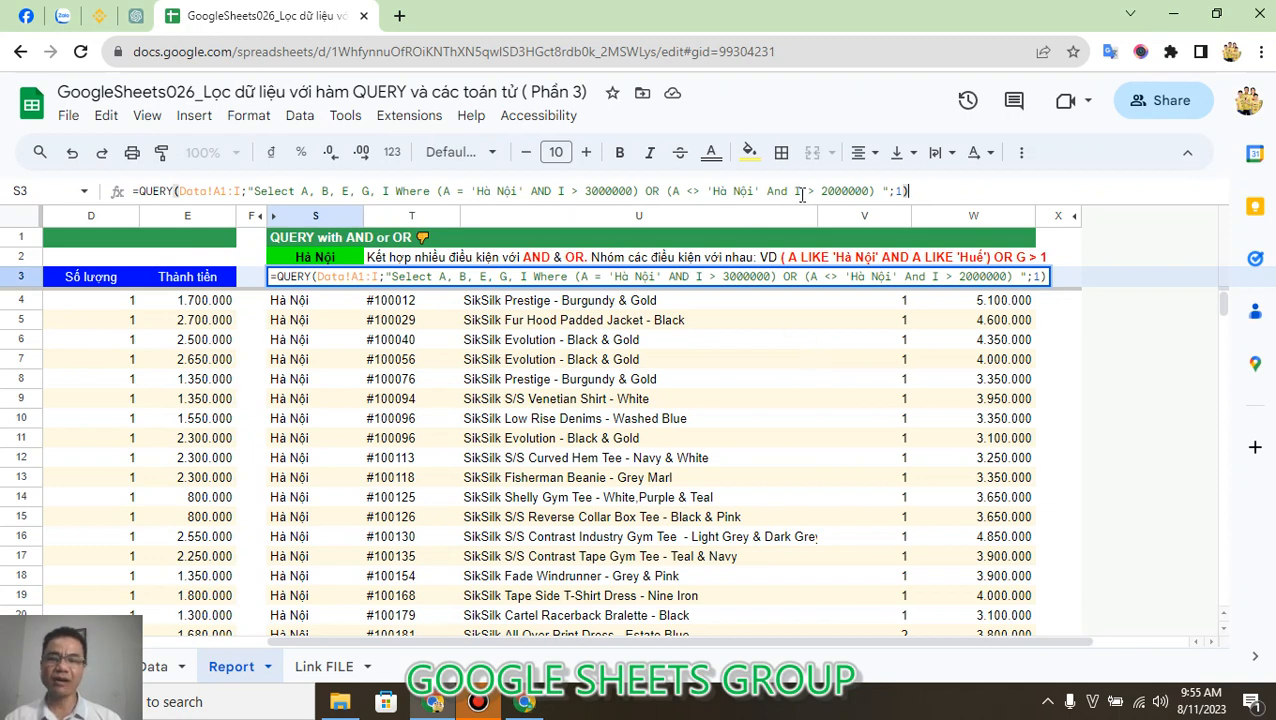
{"action": "key", "text": "Escape"}
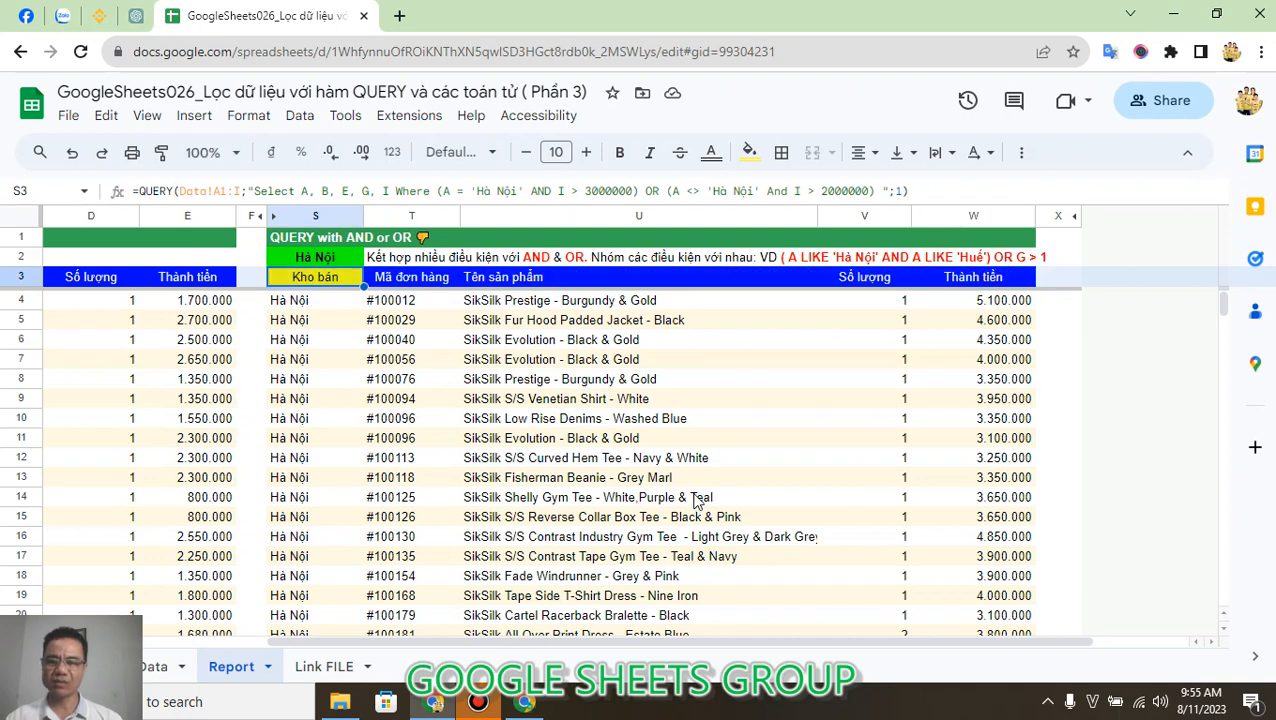
{"action": "key", "text": "F2"}
{"action": "key", "text": "Escape"}
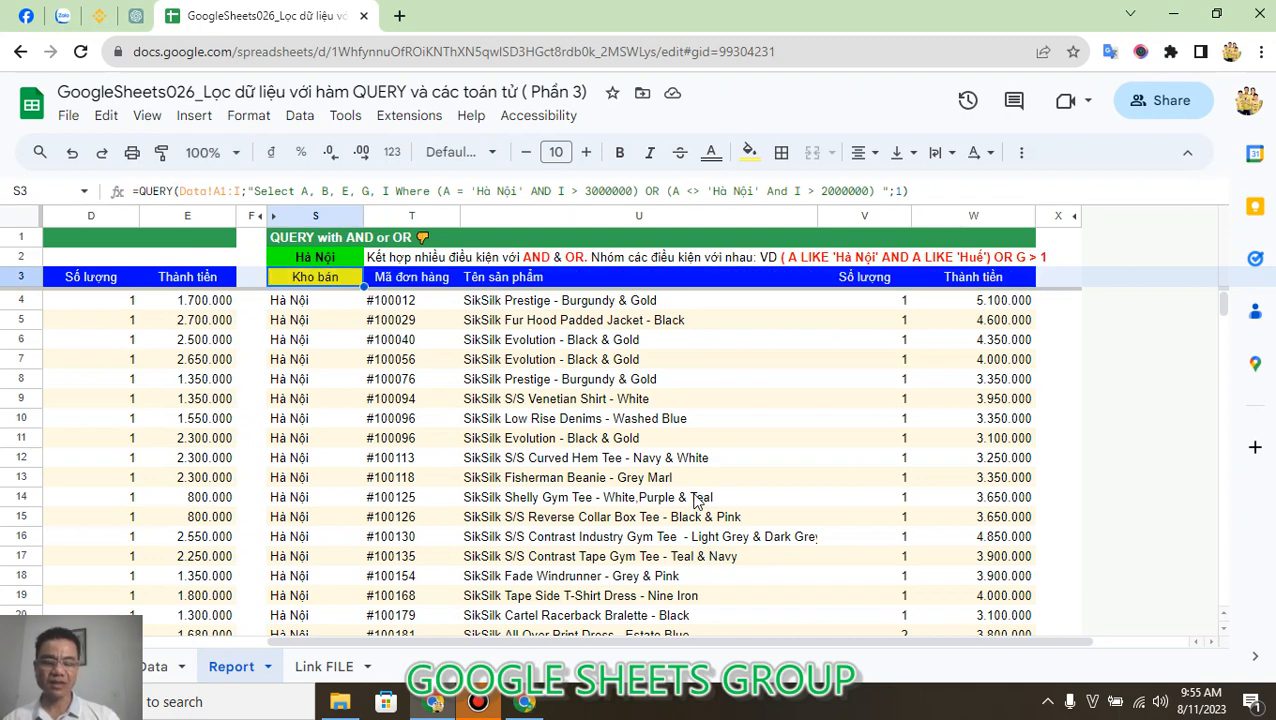
Clear cell S3 and start a new QUERY formula there with the data range Data!A1:I.
{"action": "key", "text": "Delete"}
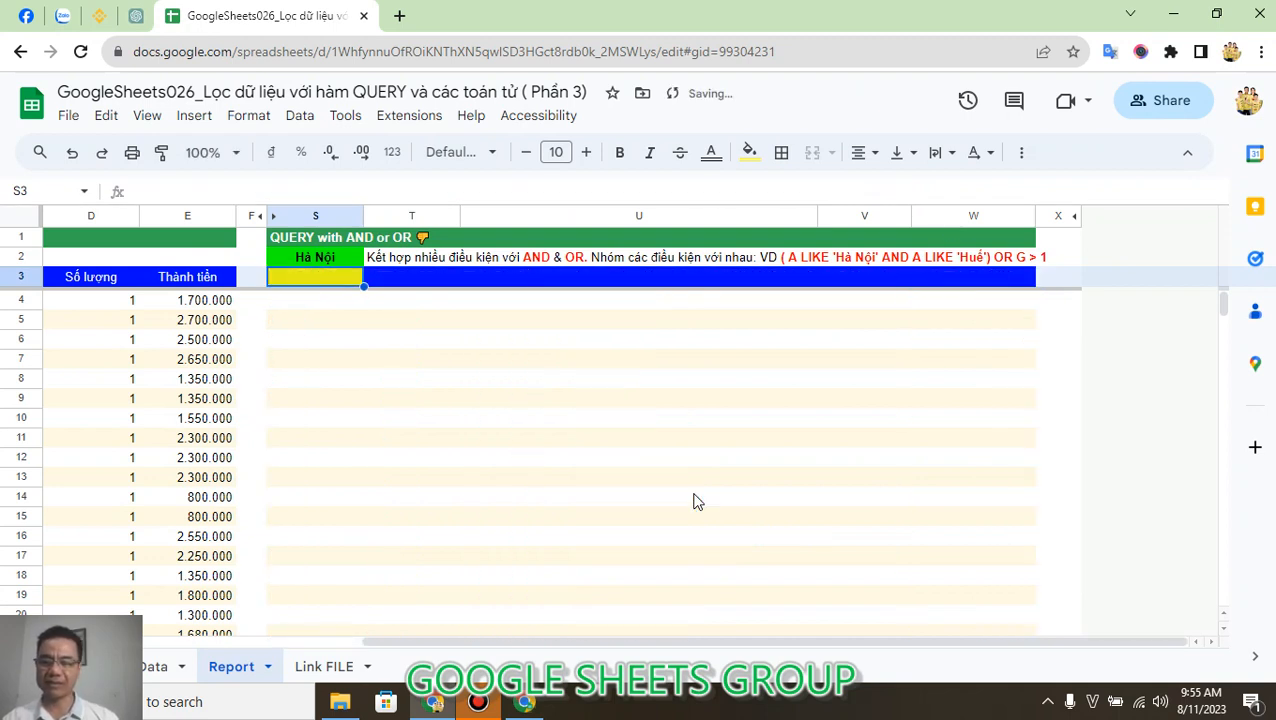
{"action": "type", "text": "=QUE"}
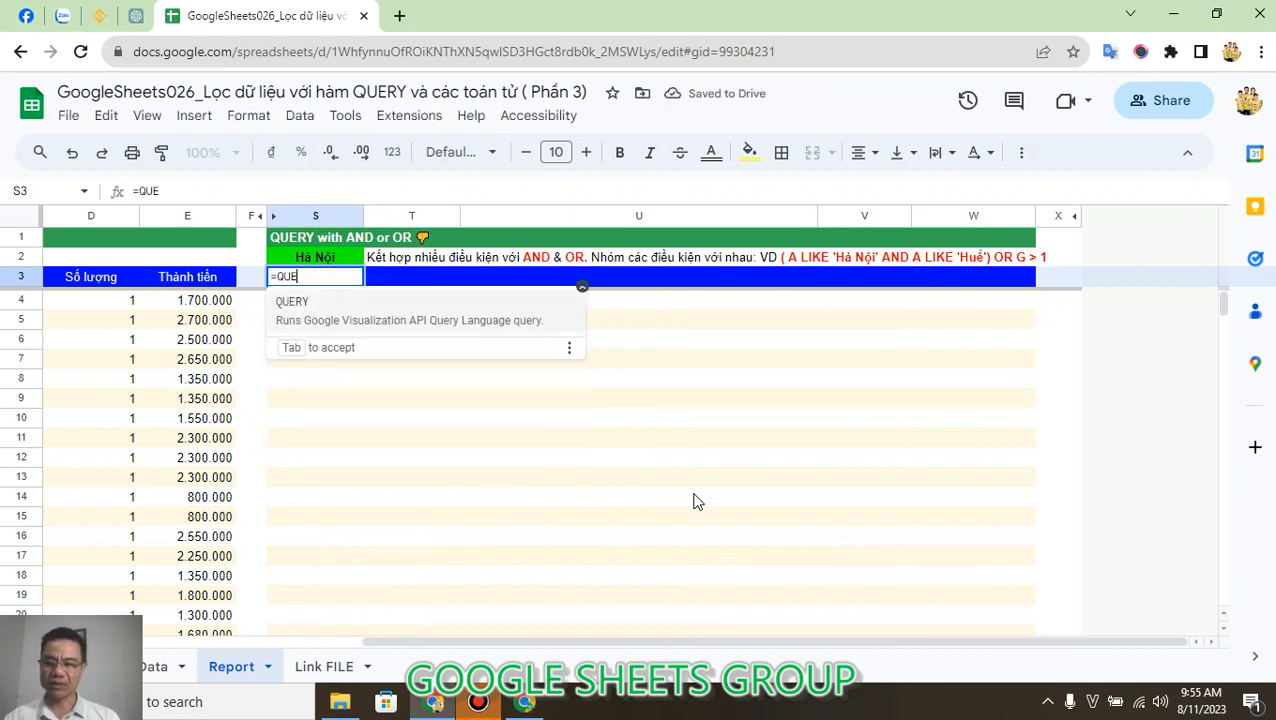
{"action": "key", "text": "Tab"}
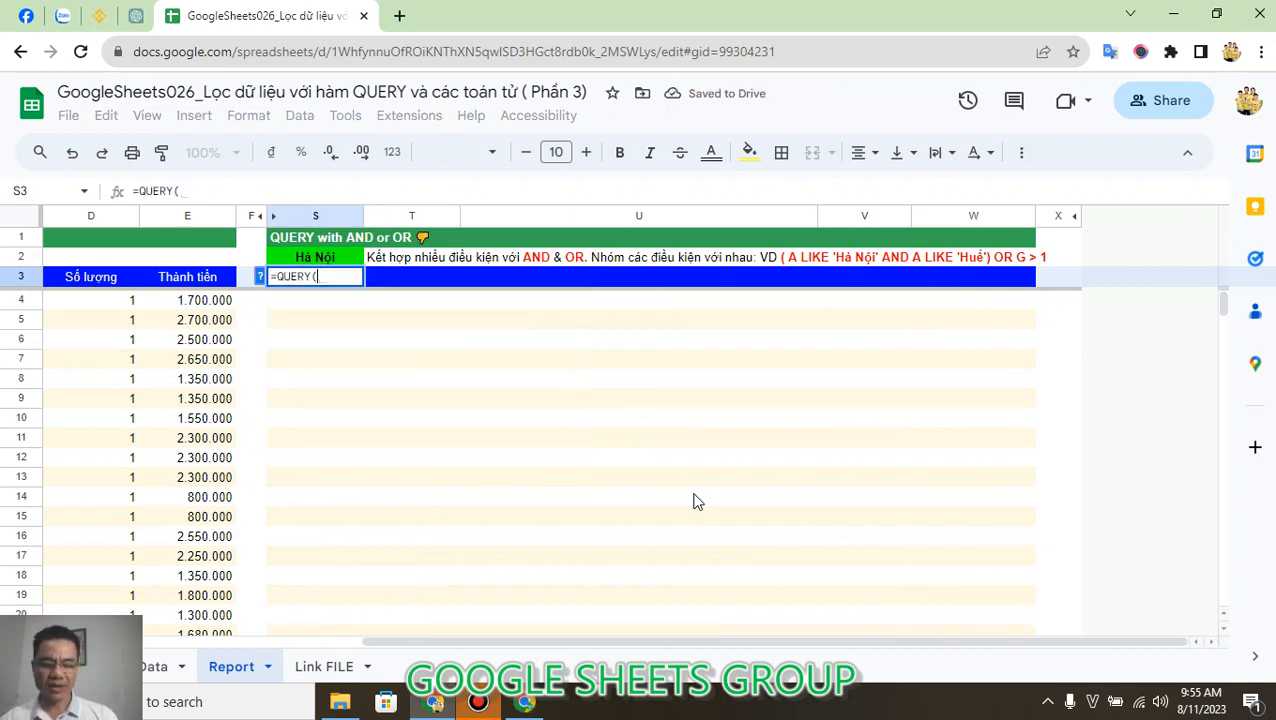
{"action": "type", "text": "Data"}
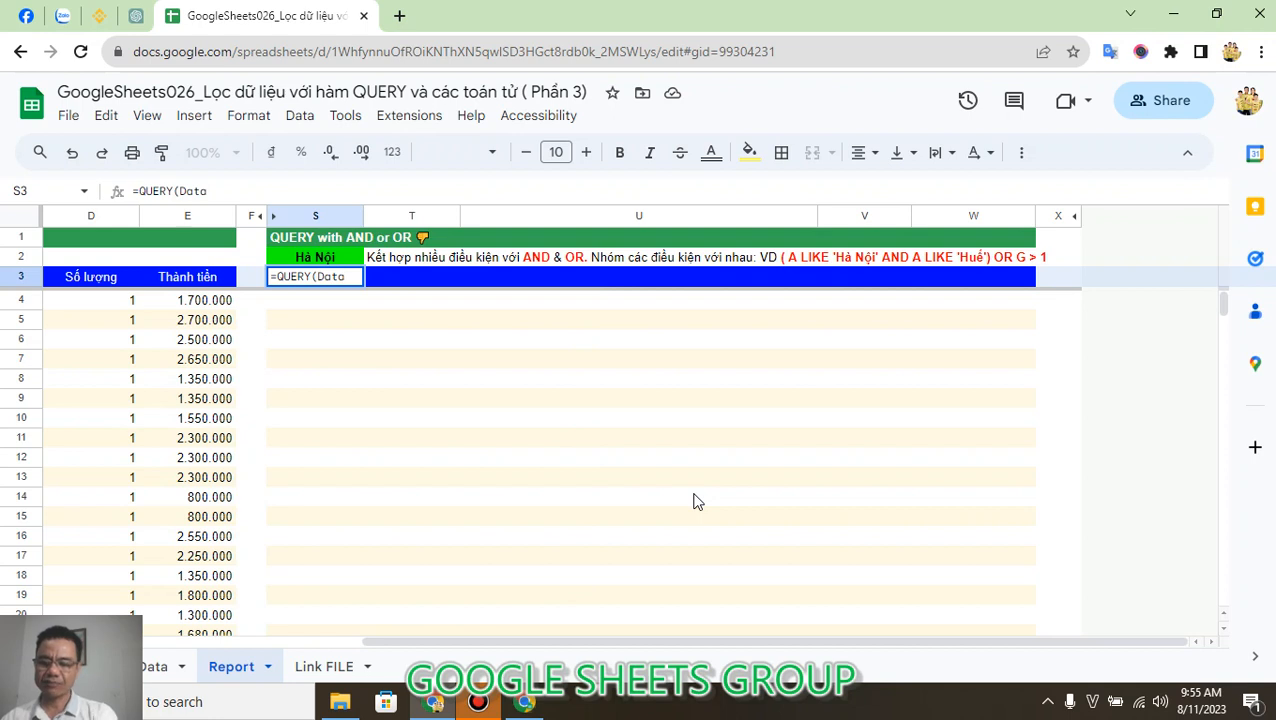
{"action": "type", "text": "!A1"}
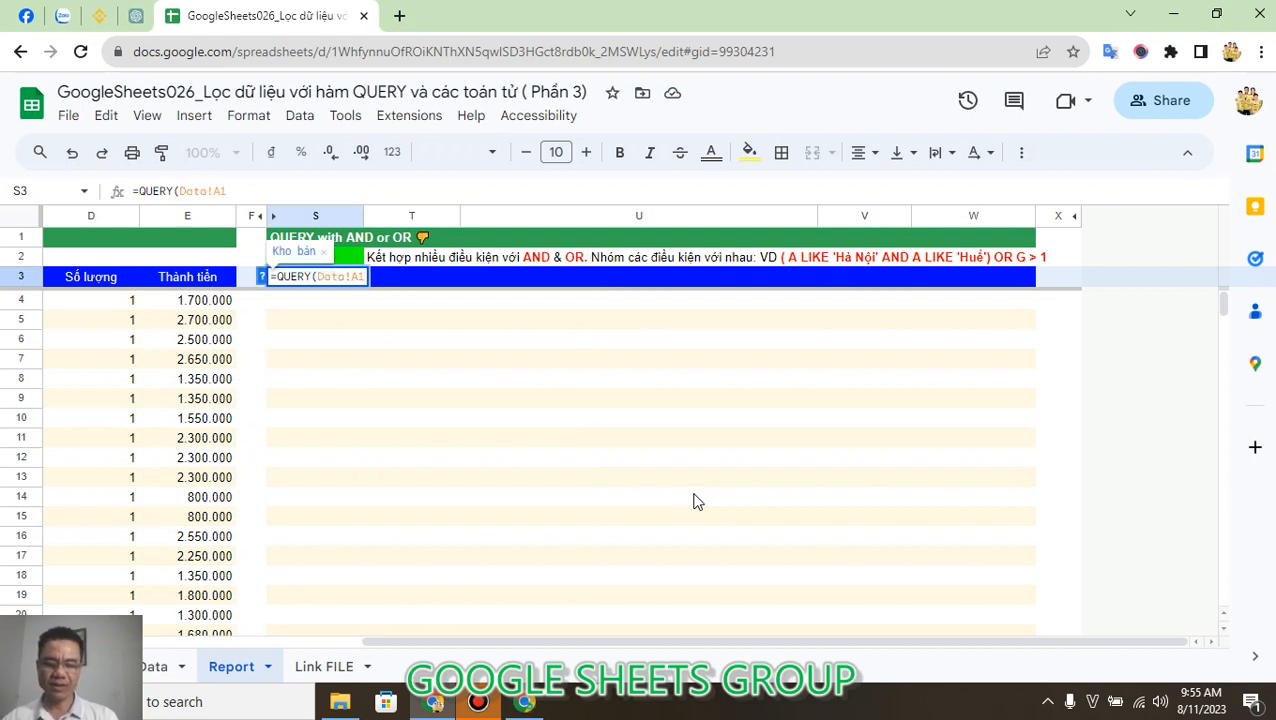
{"action": "type", "text": ":I"}
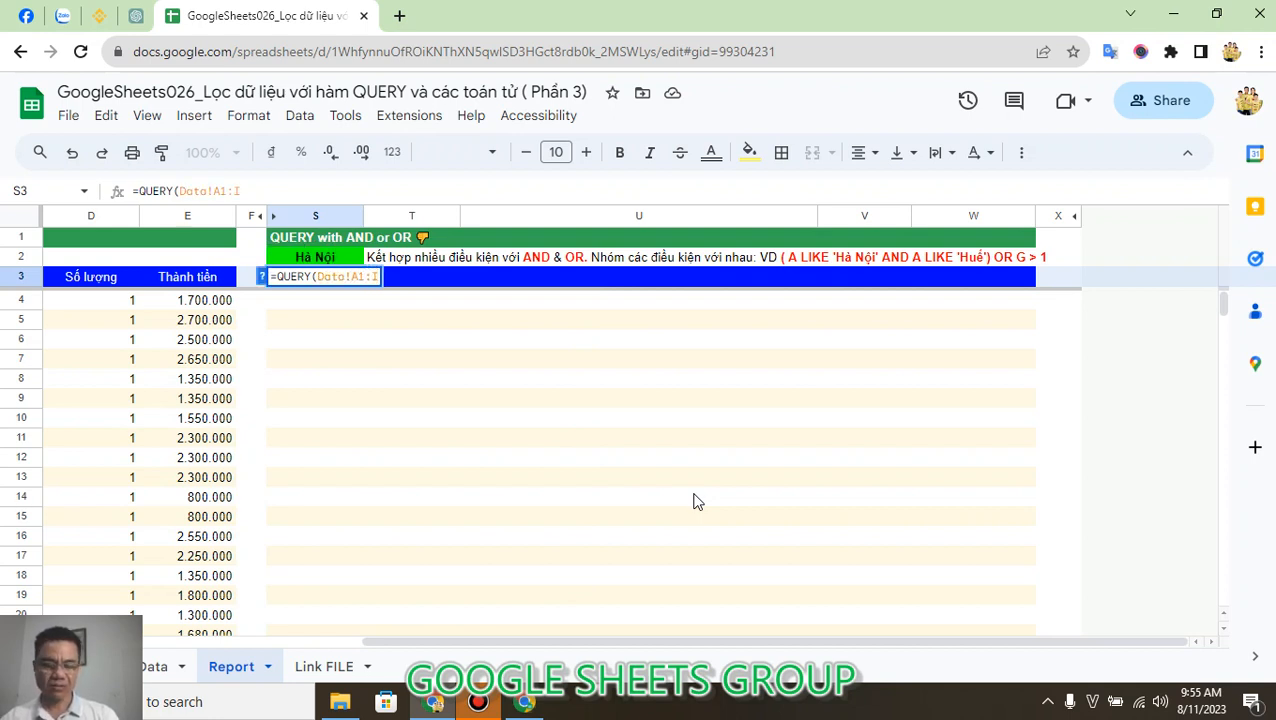
{"action": "type", "text": ";\"S"}
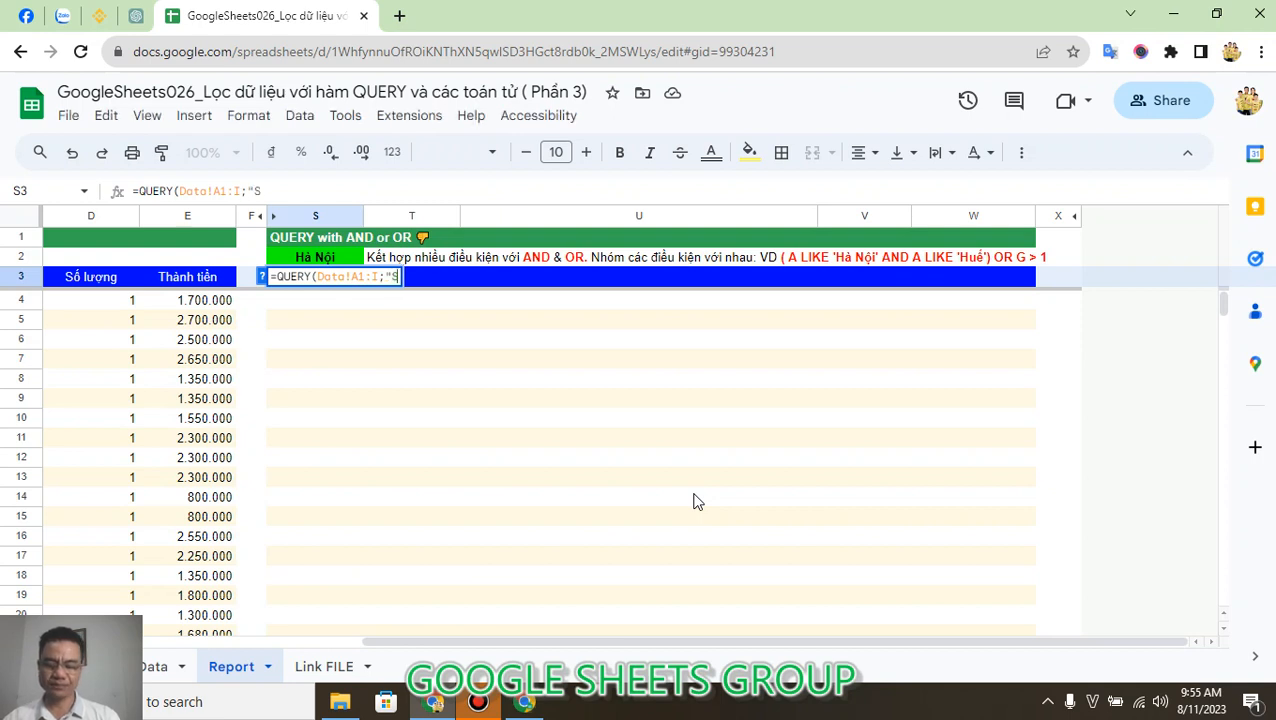
{"action": "type", "text": "el"}
Add the query string's Select clause to the S3 formula, selecting columns A, B, E, G, I.
{"action": "key", "text": "BackSpace"}
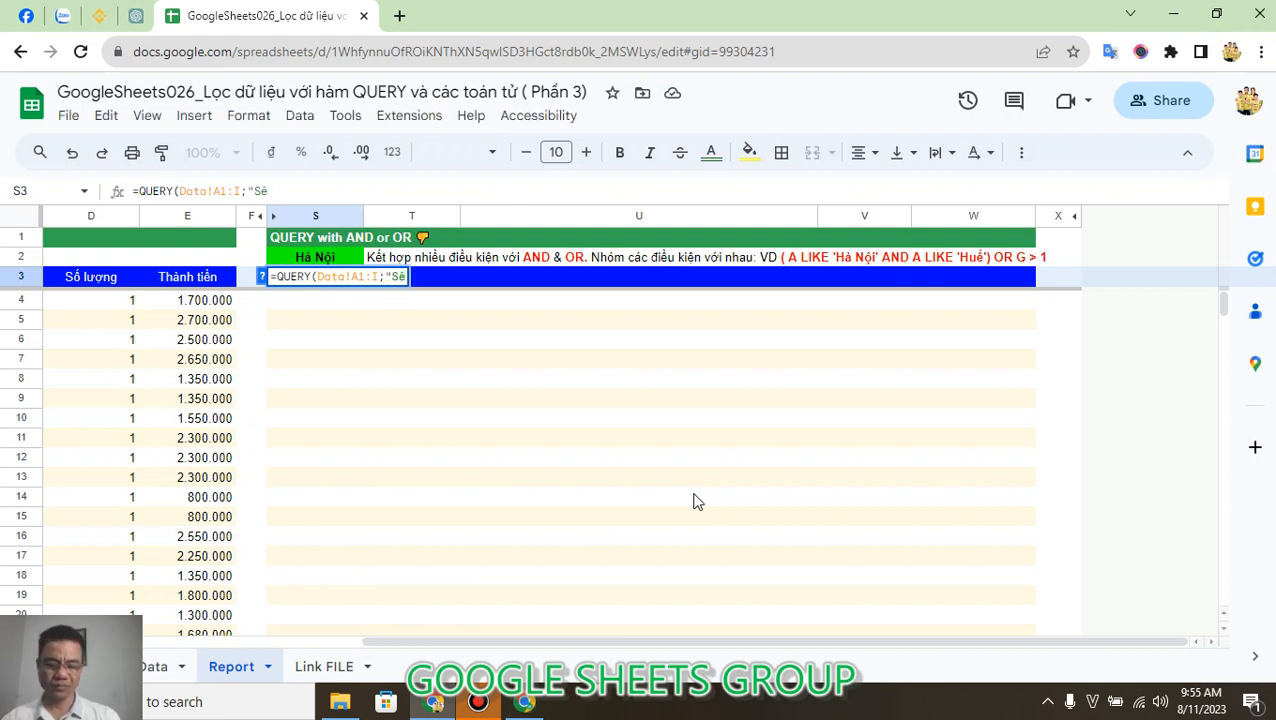
{"action": "type", "text": "lect"}
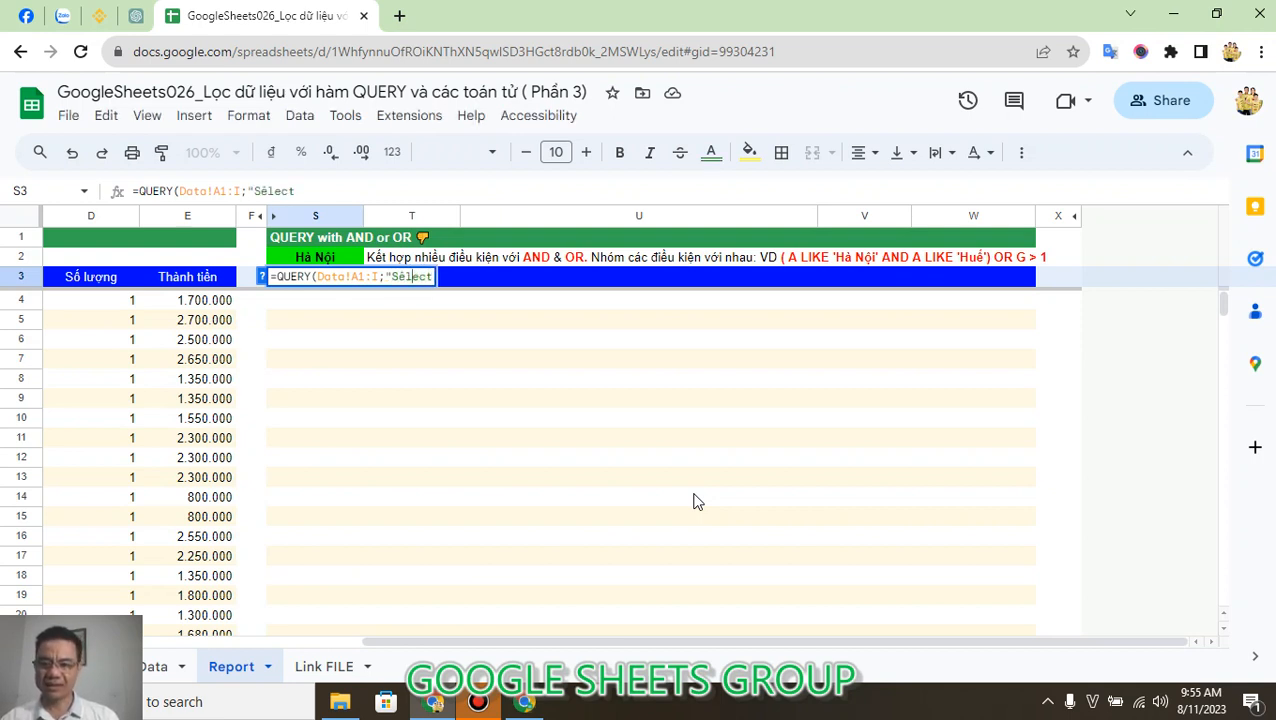
{"action": "key", "text": "BackSpace"}
{"action": "type", "text": "e"}
{"action": "key", "text": "Right"}
{"action": "key", "text": "Right"}
{"action": "key", "text": "Right"}
{"action": "key", "text": "Right"}
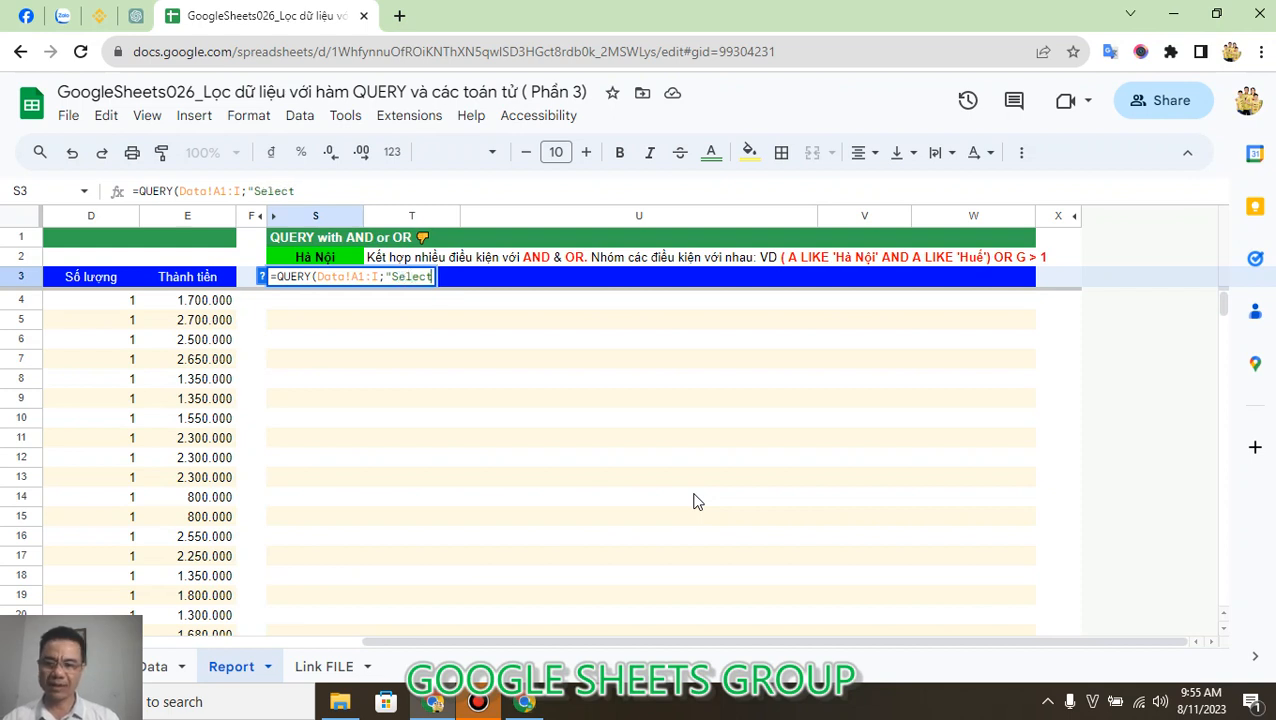
{"action": "type", "text": "A, "}
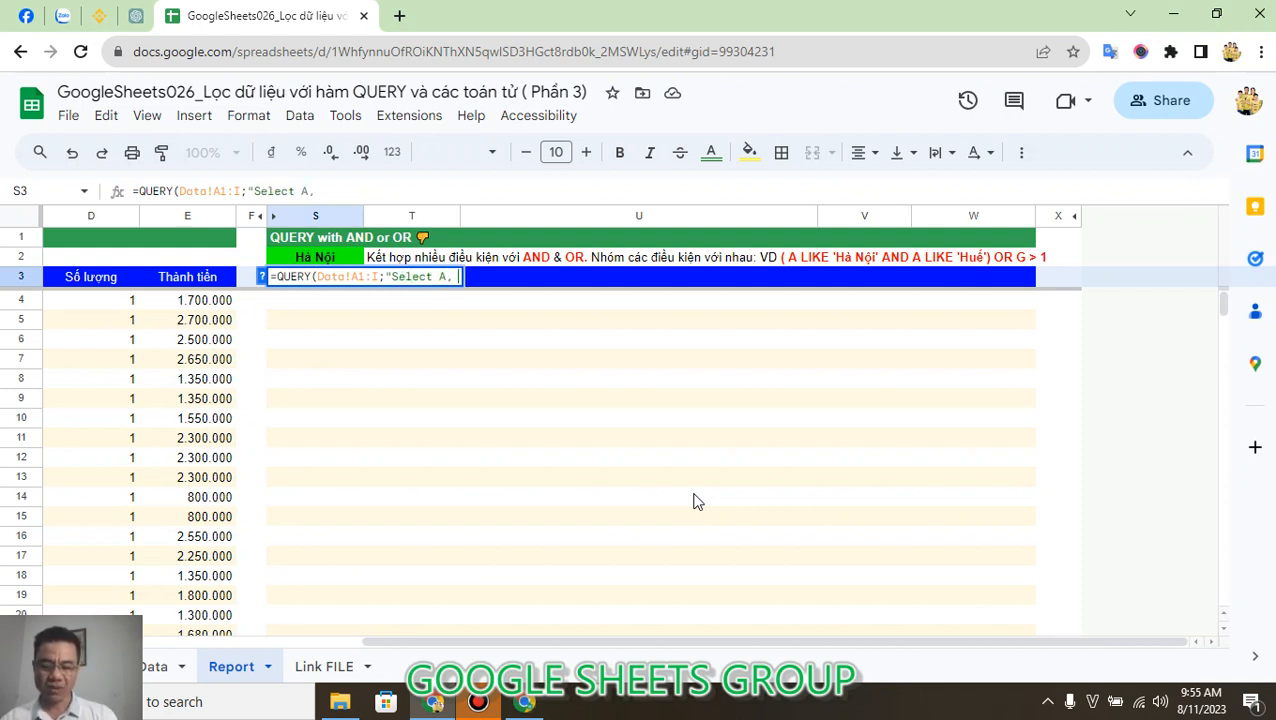
{"action": "type", "text": "B, G"}
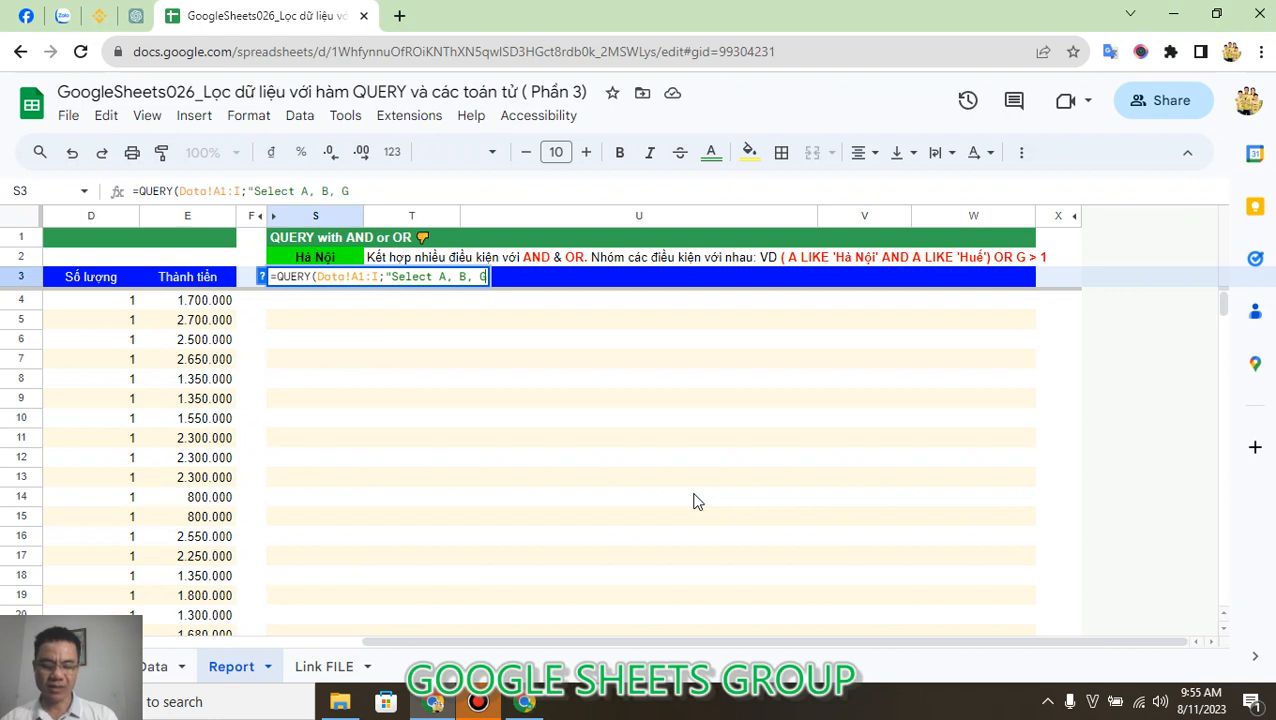
{"action": "key", "text": "BackSpace"}
{"action": "type", "text": "E, G,"}
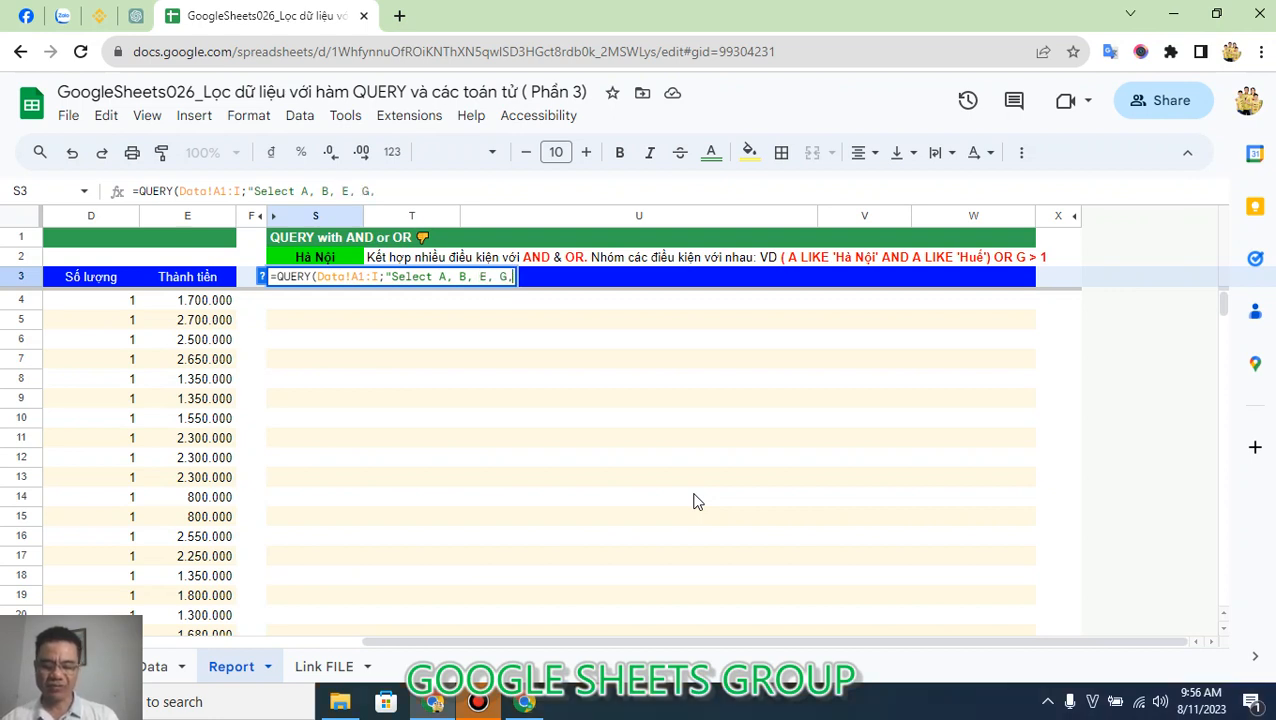
{"action": "type", "text": " I WHere "}
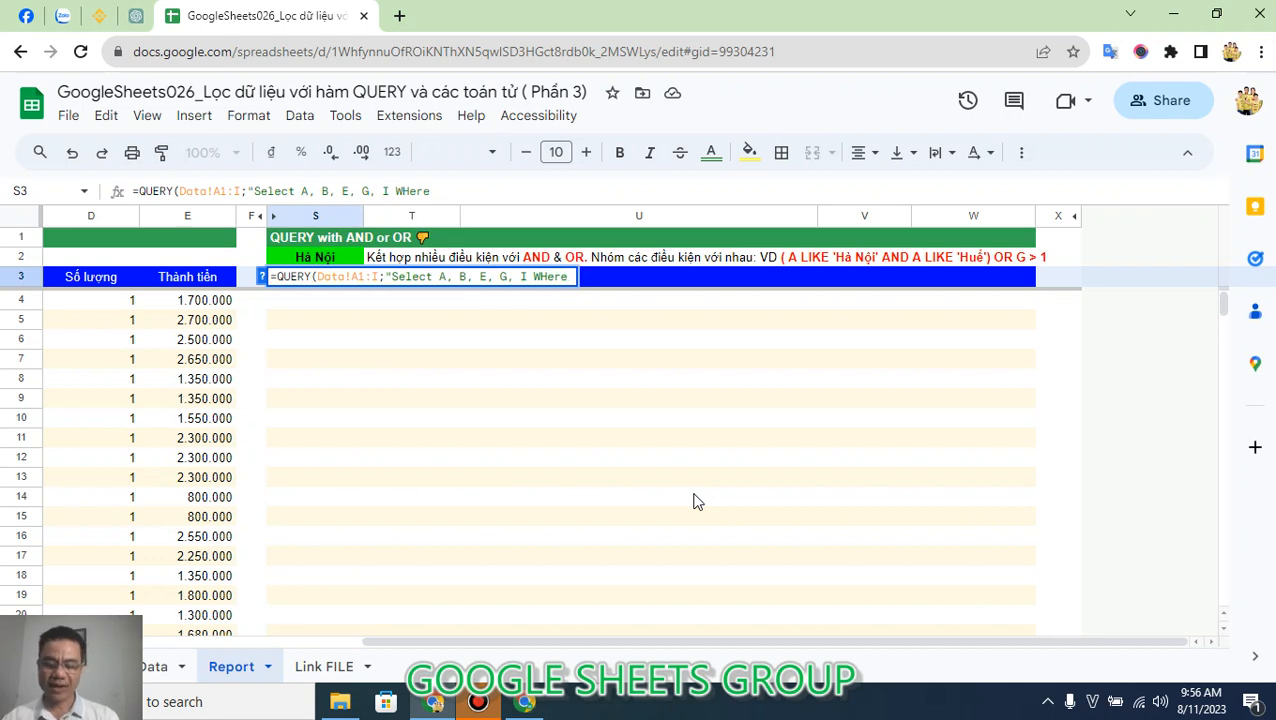
{"action": "type", "text": "A = "}
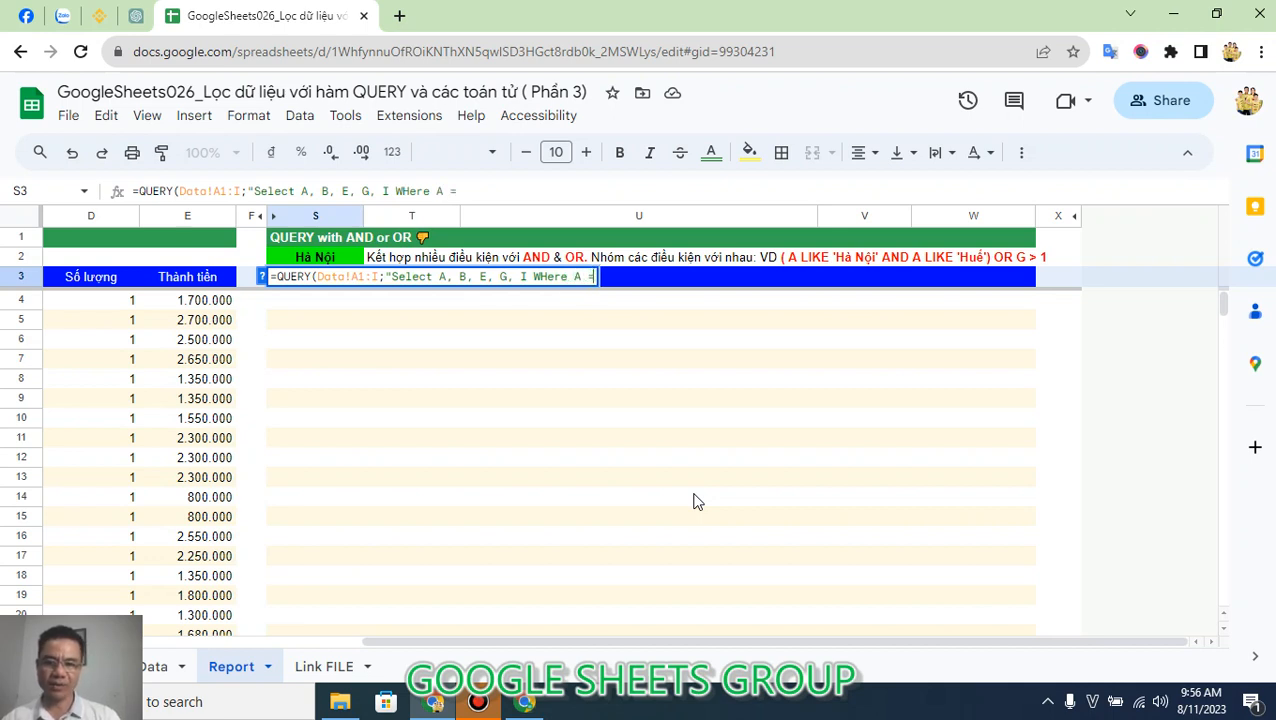
{"action": "type", "text": "'"}
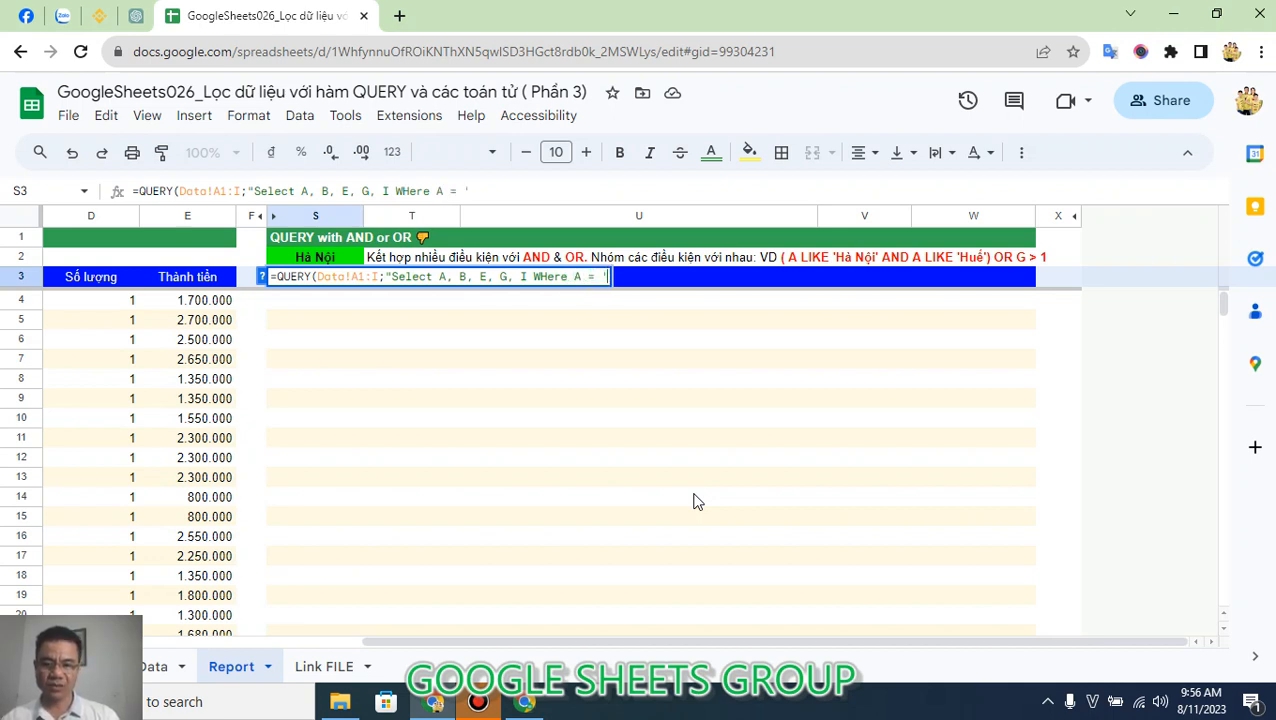
{"action": "type", "text": "Hà Nội"}
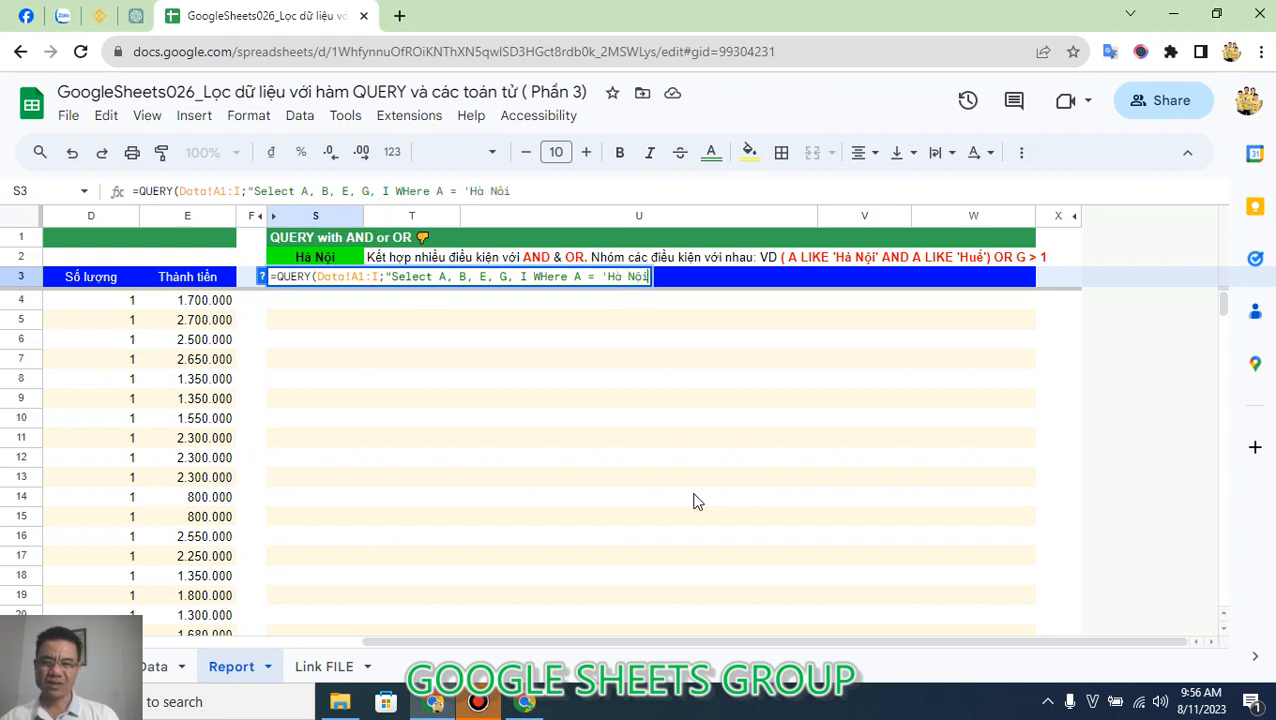
{"action": "type", "text": "' A"}
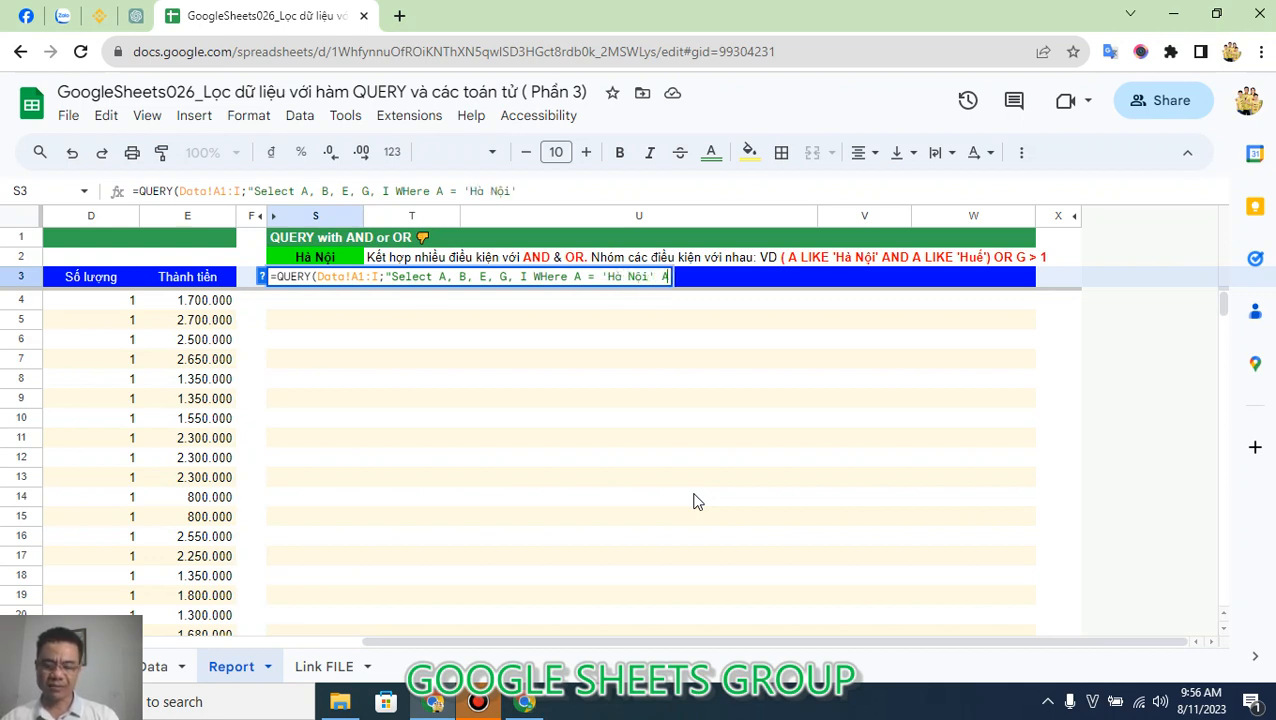
{"action": "type", "text": "nd I "}
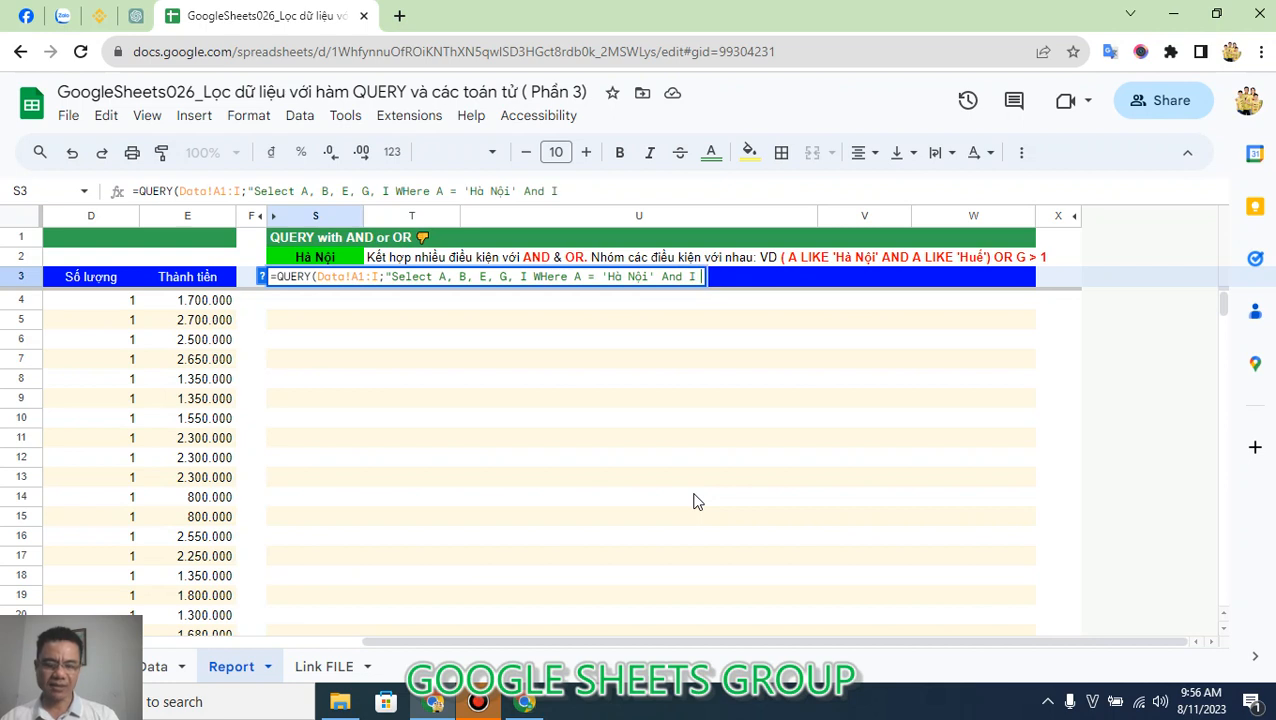
{"action": "type", "text": "> 3000000"}
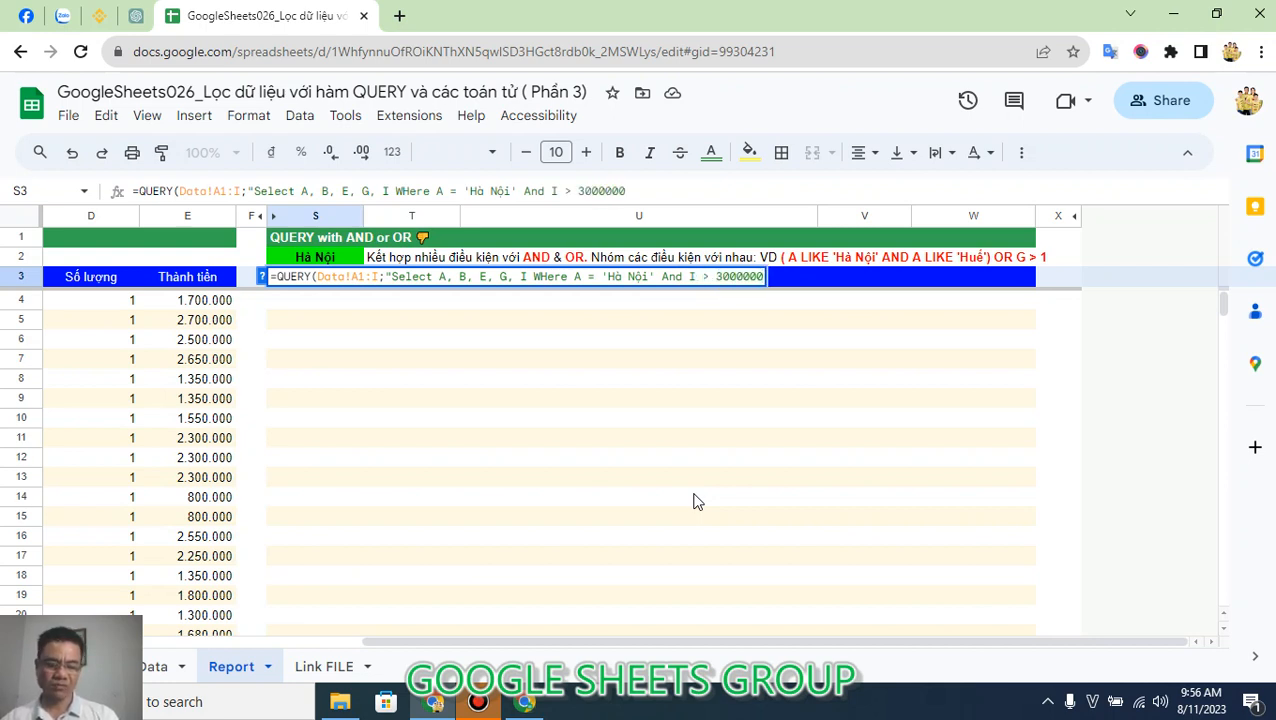
{"action": "type", "text": " \";1)"}
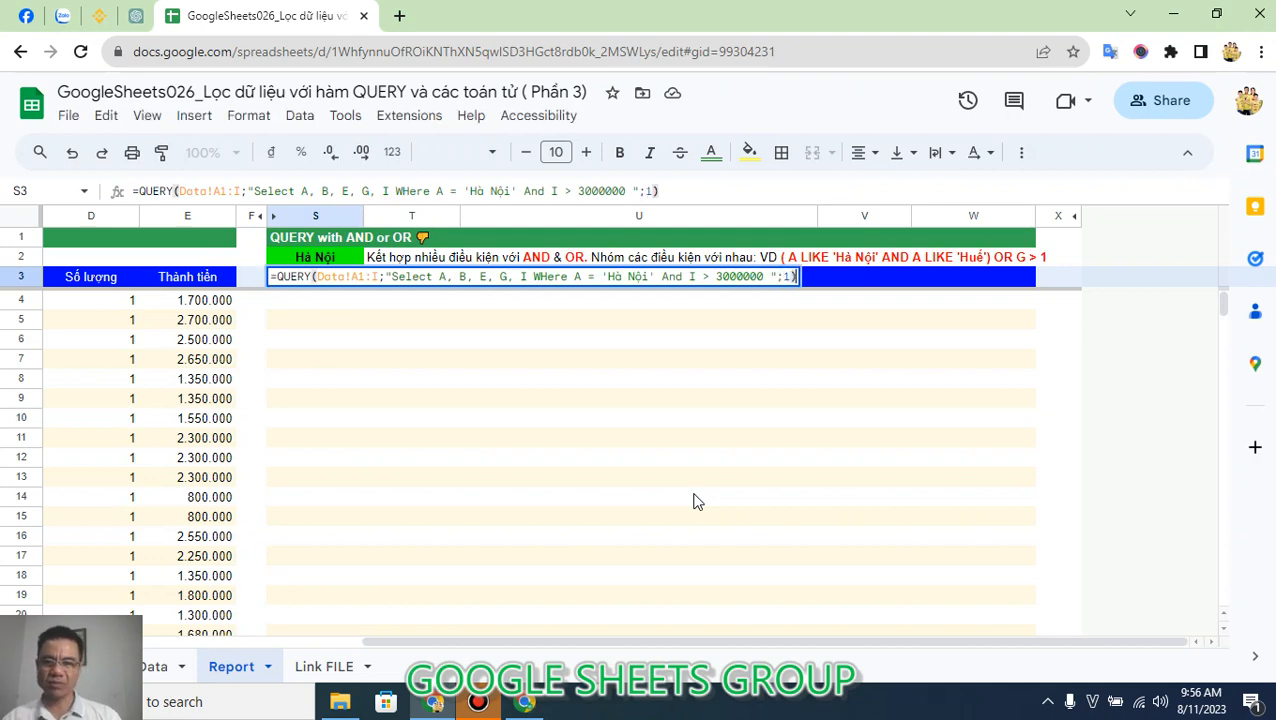
Add the condition WHere A = 'Hà Nội' And I > 3000000, set the headers argument to 1, and enter the S3 formula.
{"action": "key", "text": "Return"}
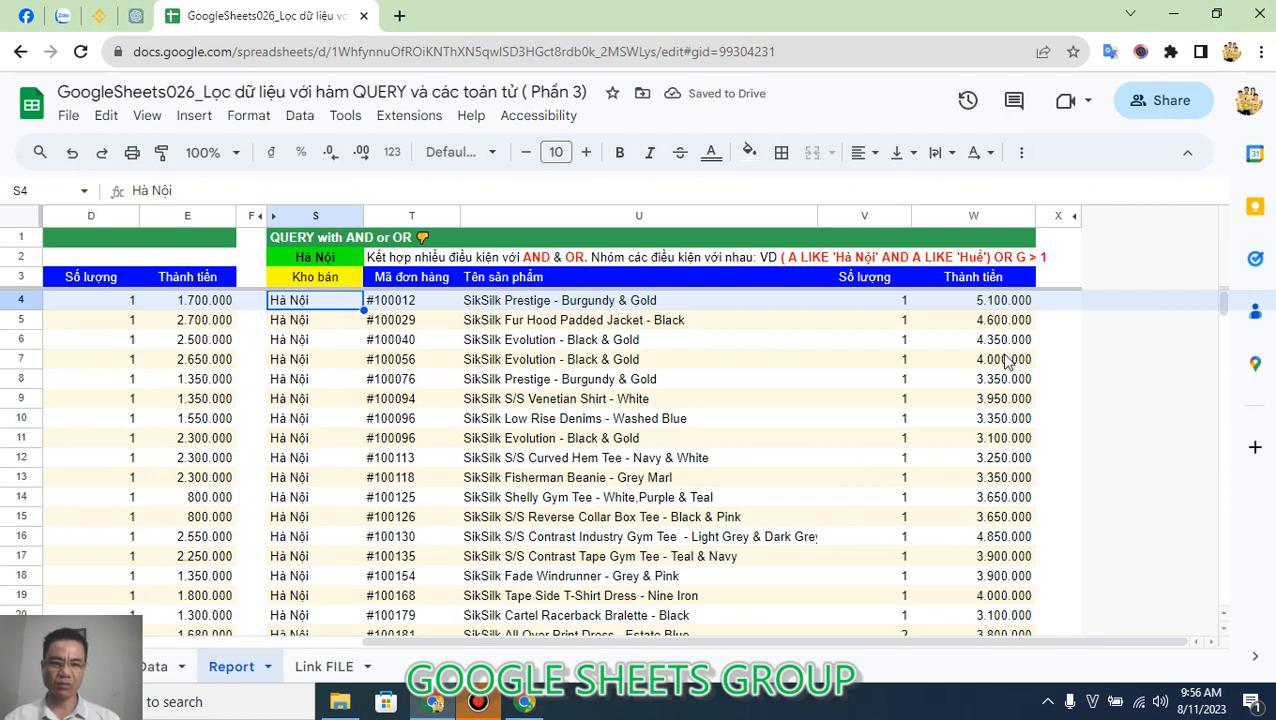
Check the filtered rows, and enclose the S3 condition A = 'Hà Nội' And I > 3000000 in parentheses.
{"action": "scroll", "coordinate": [1005, 362], "scroll_direction": "down", "scroll_amount": 6}
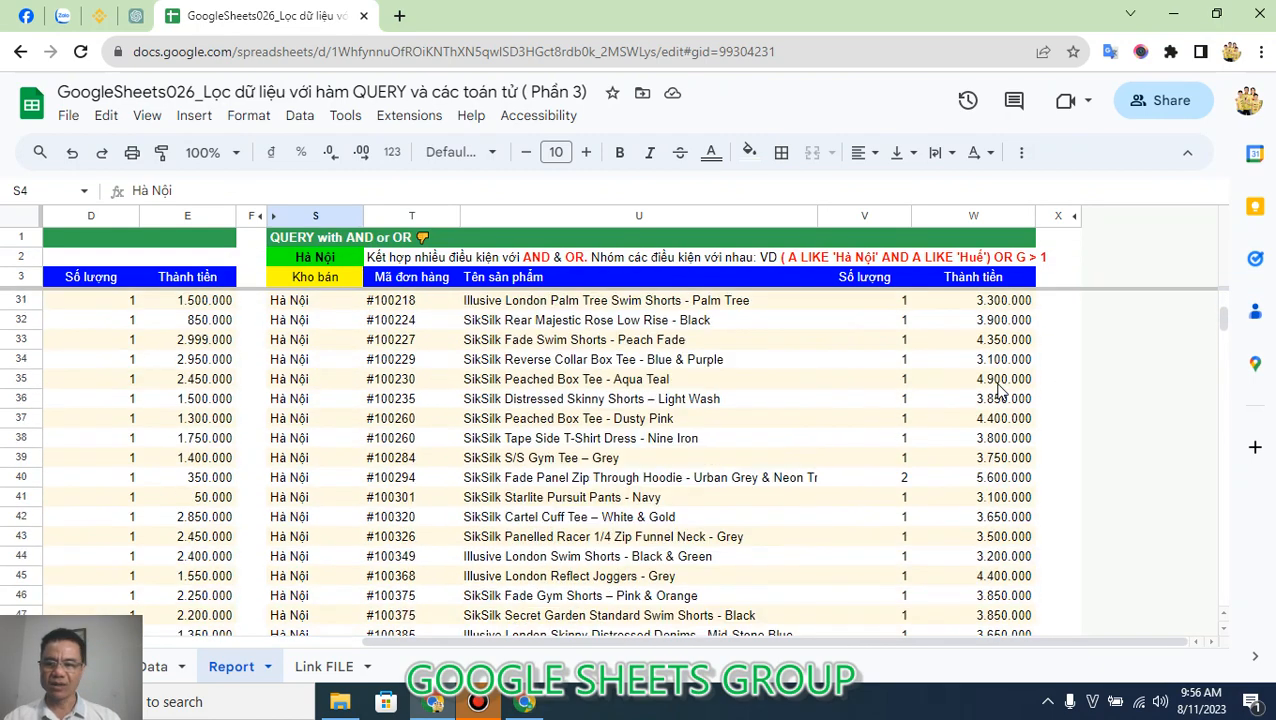
{"action": "scroll", "coordinate": [1000, 390], "scroll_direction": "up", "scroll_amount": 4}
{"action": "left_click", "coordinate": [352, 280]}
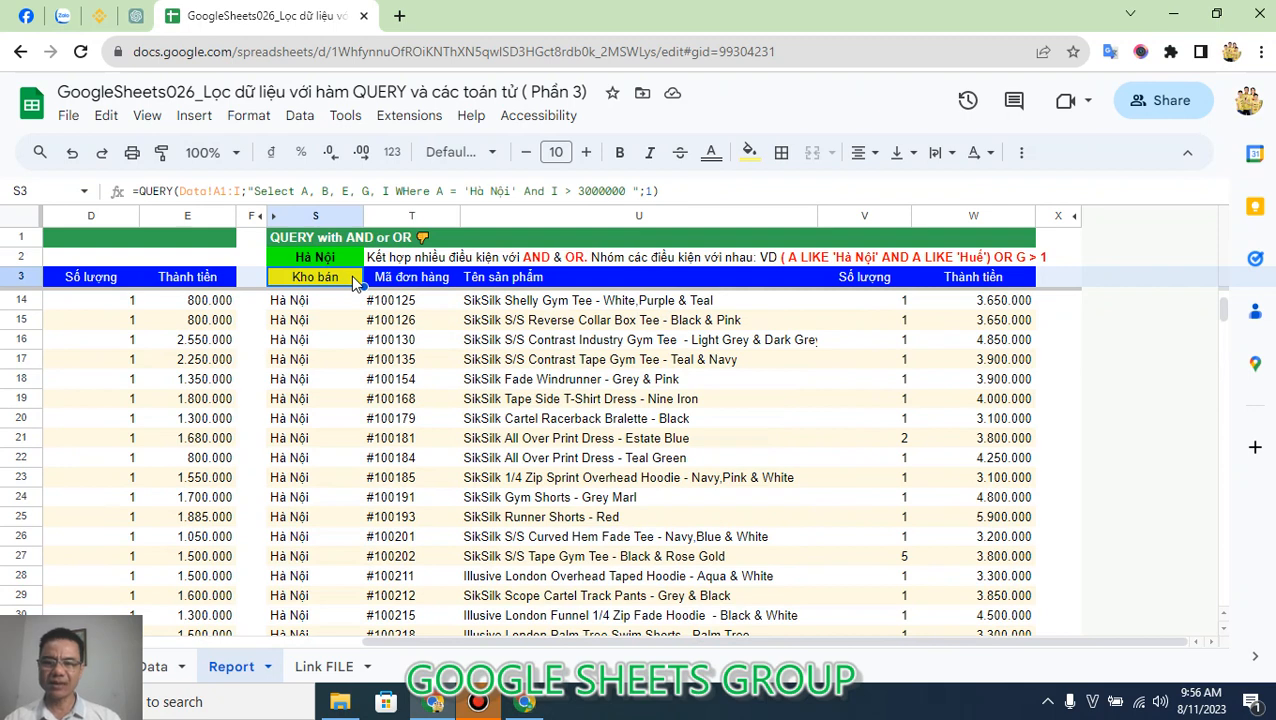
{"action": "left_click", "coordinate": [437, 190]}
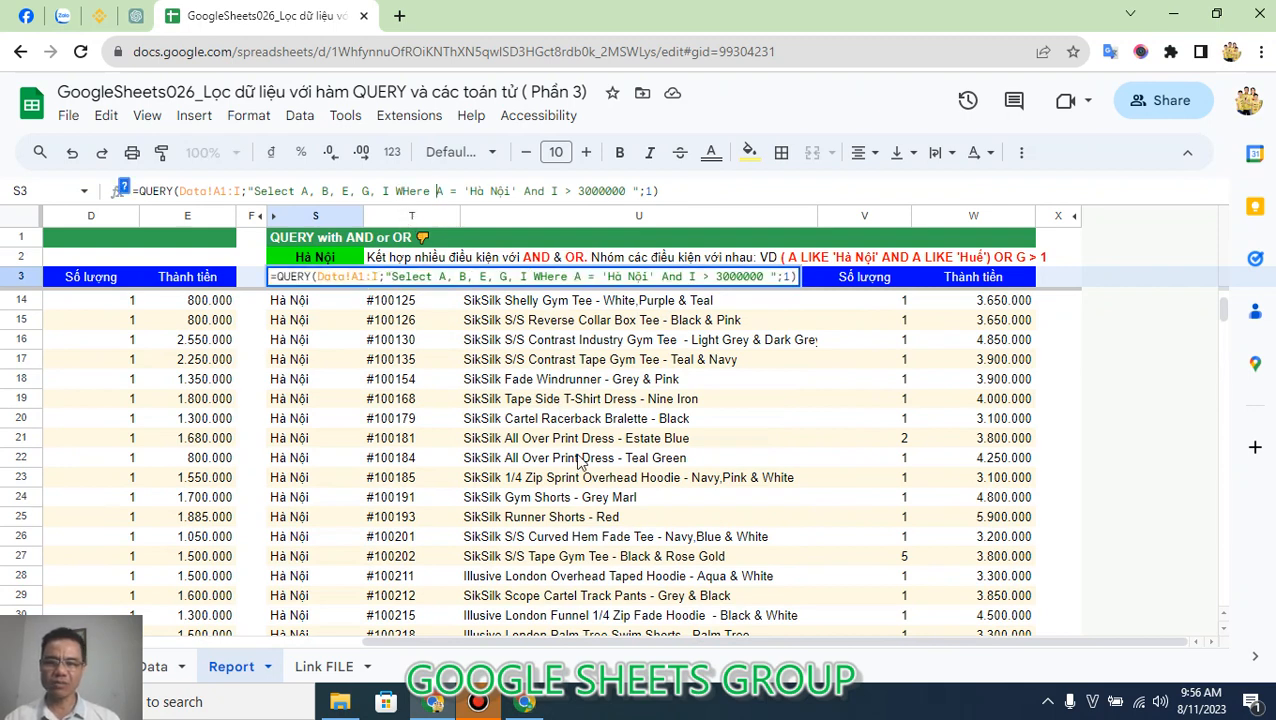
{"action": "type", "text": "("}
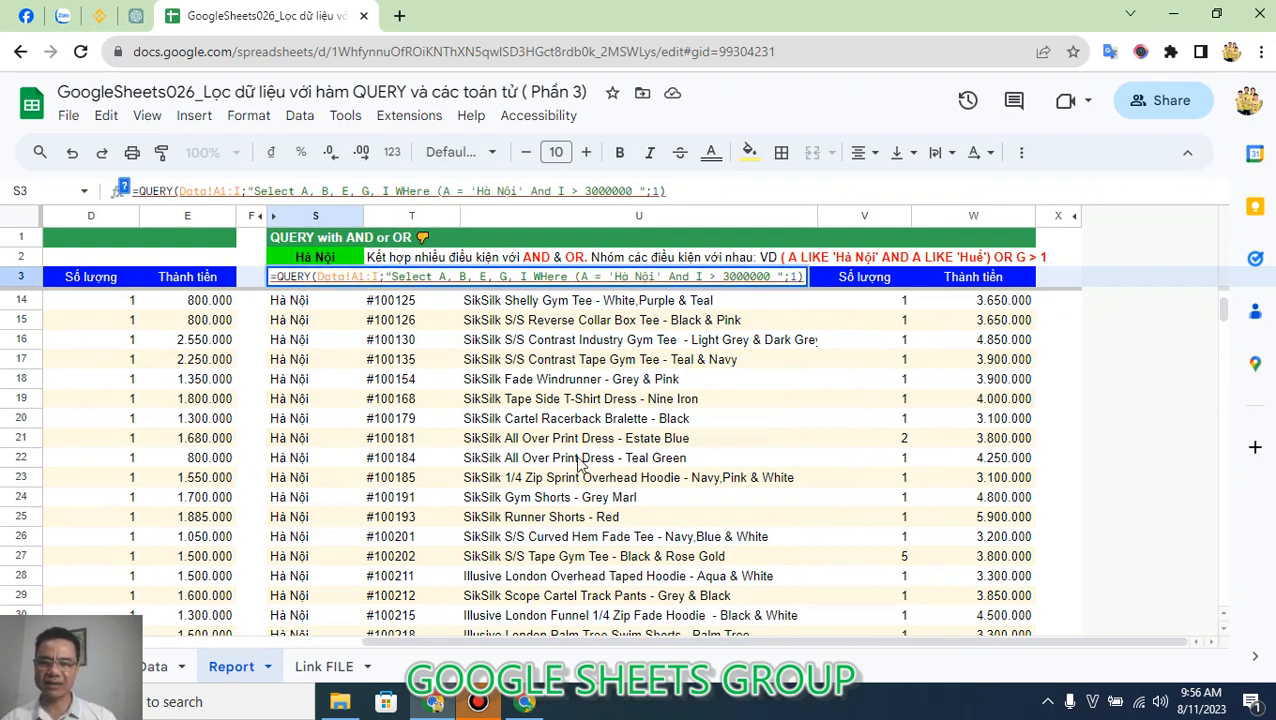
{"action": "key", "text": "Right"}
{"action": "key", "text": "Right"}
{"action": "key", "text": "Right"}
{"action": "key", "text": "Right"}
{"action": "key", "text": "Right"}
{"action": "key", "text": "Right"}
{"action": "key", "text": "Right"}
{"action": "key", "text": "Right"}
{"action": "key", "text": "Right"}
{"action": "key", "text": "Right"}
{"action": "key", "text": "Right"}
{"action": "key", "text": "Right"}
{"action": "key", "text": "Right"}
{"action": "key", "text": "Right"}
{"action": "key", "text": "Right"}
{"action": "key", "text": "Right"}
{"action": "key", "text": "Right"}
{"action": "key", "text": "Right"}
{"action": "key", "text": "Right"}
{"action": "key", "text": "Right"}
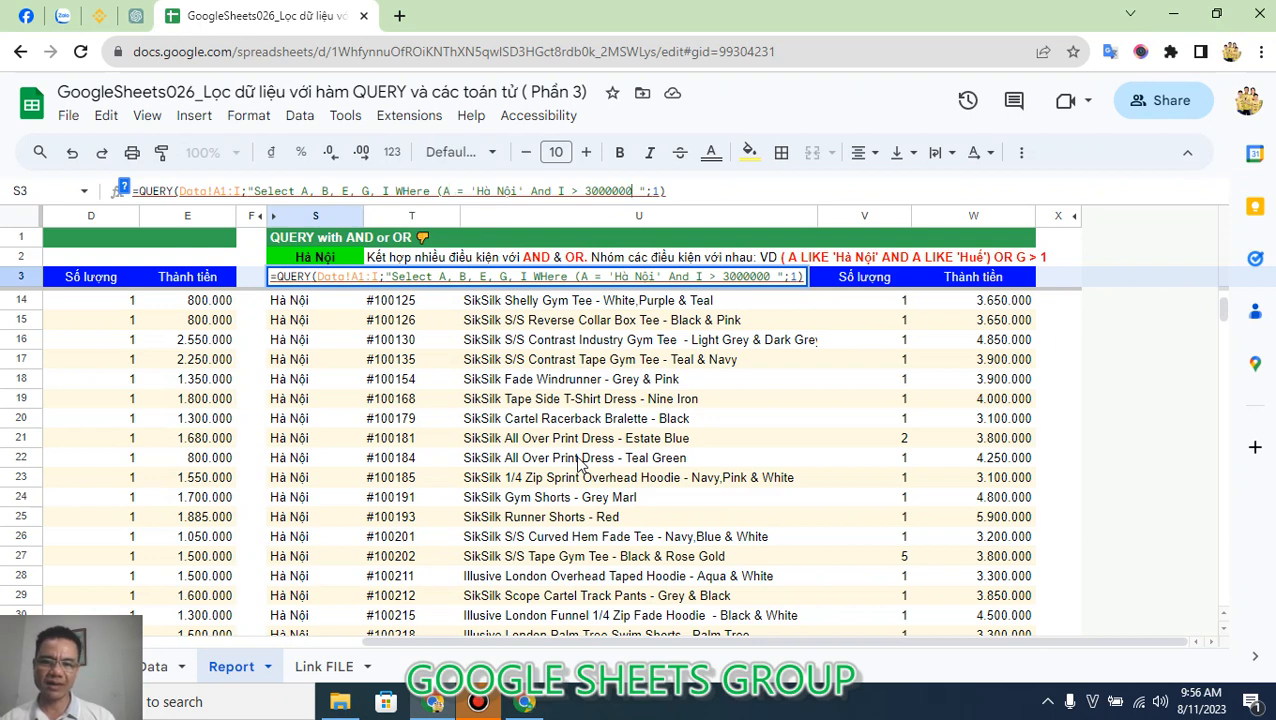
{"action": "type", "text": ")"}
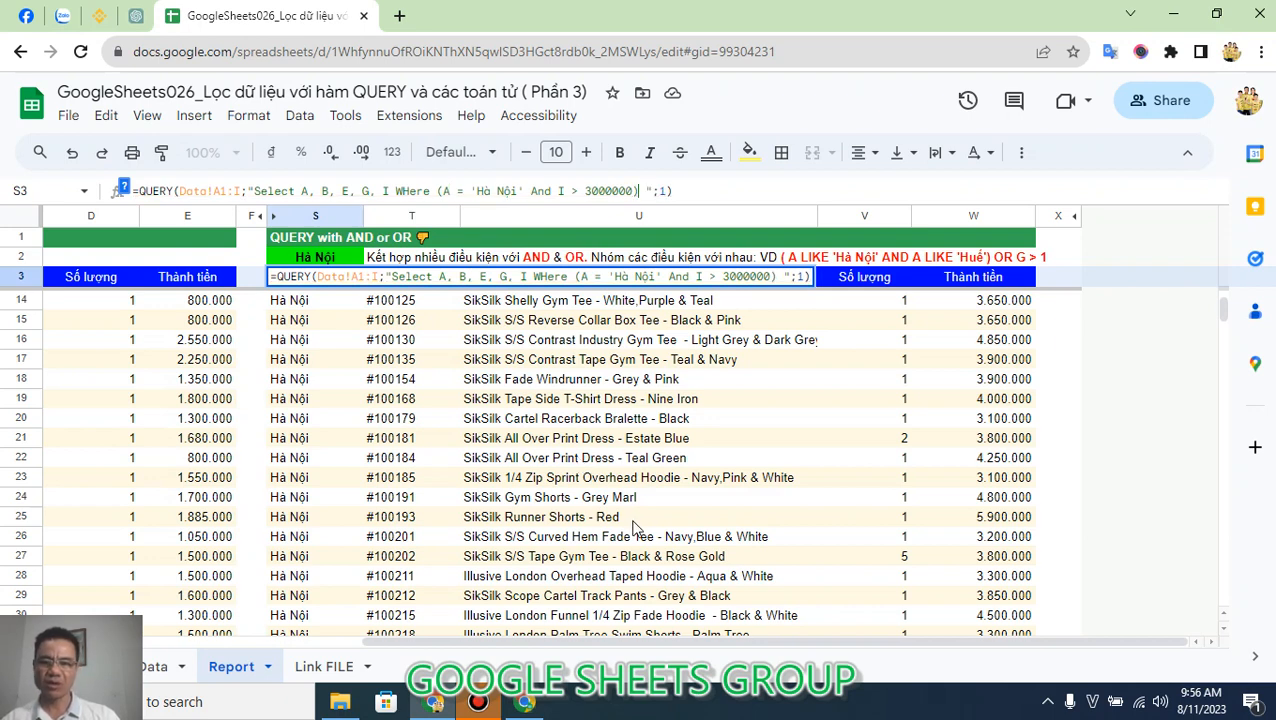
{"action": "type", "text": " OR"}
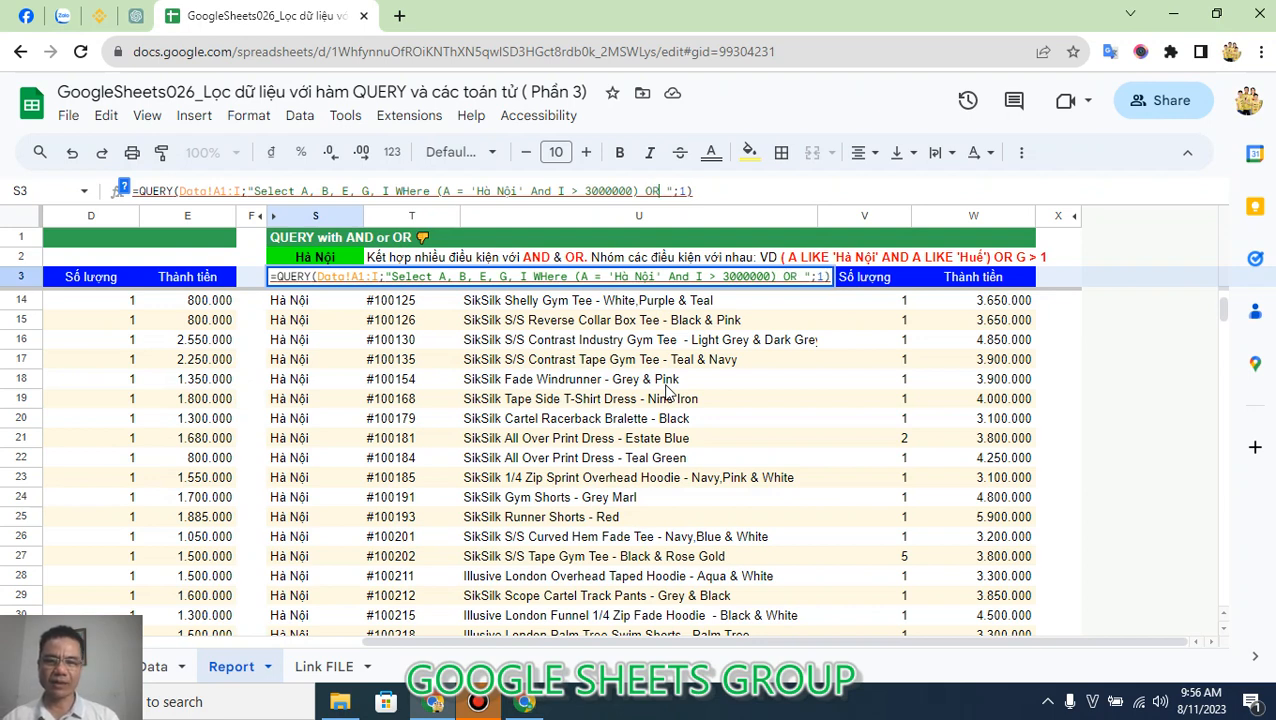
{"action": "type", "text": " ( A"}
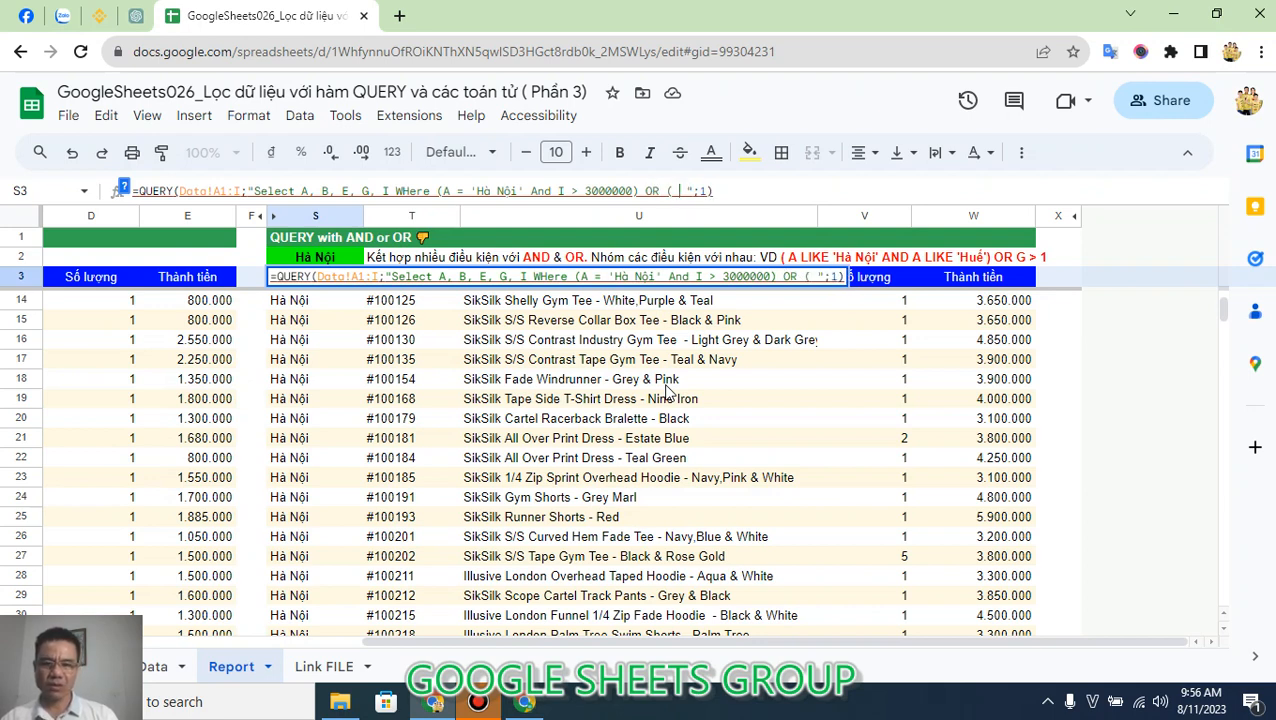
{"action": "type", "text": " <> '"}
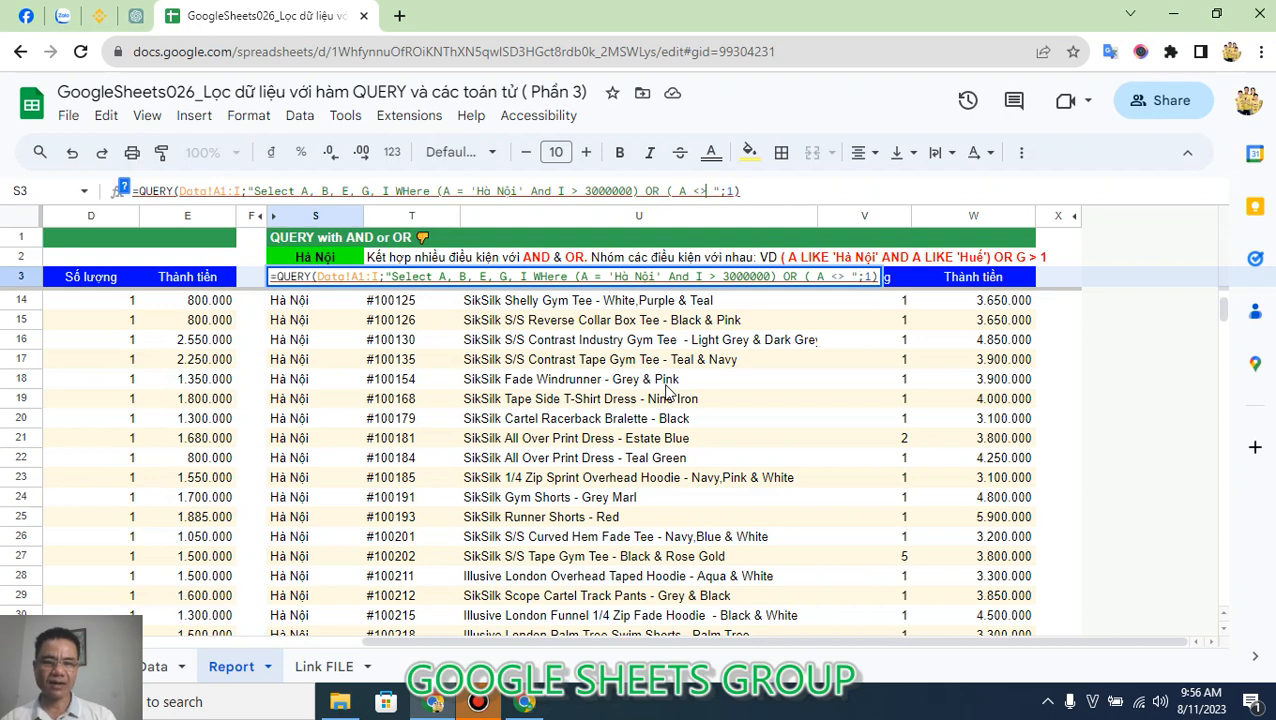
{"action": "type", "text": "Hà Nội"}
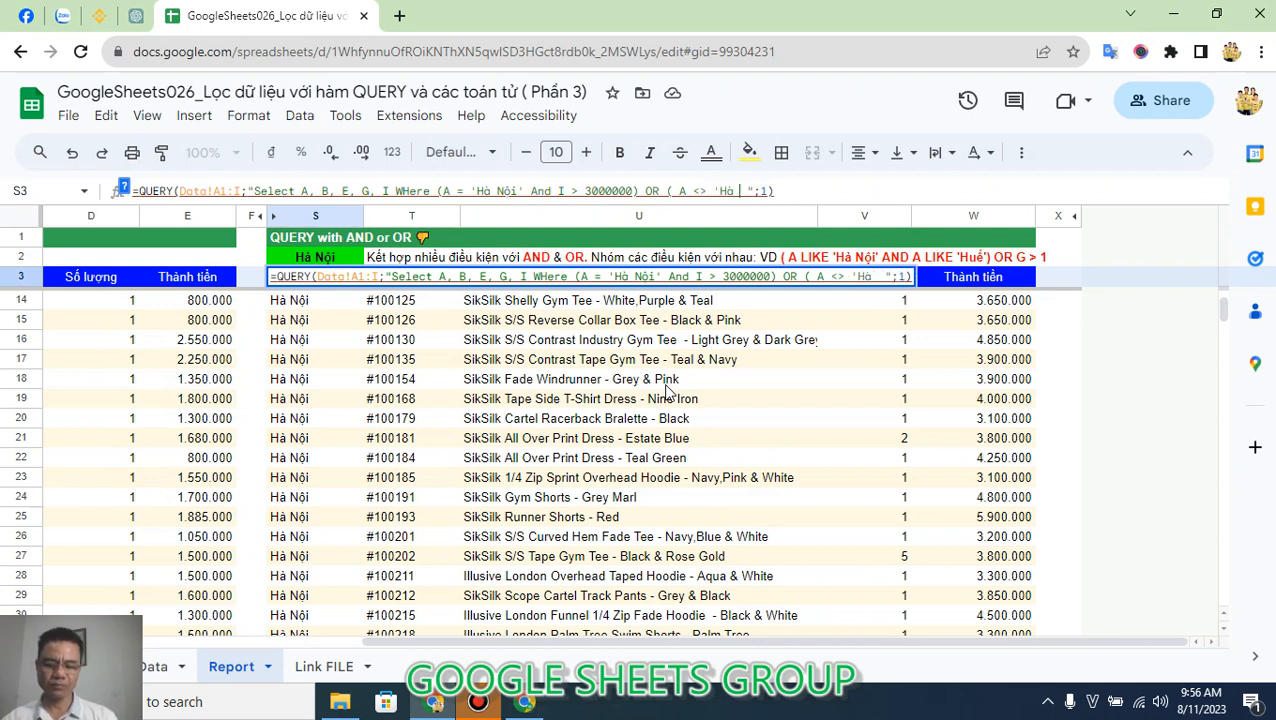
{"action": "type", "text": "'"}
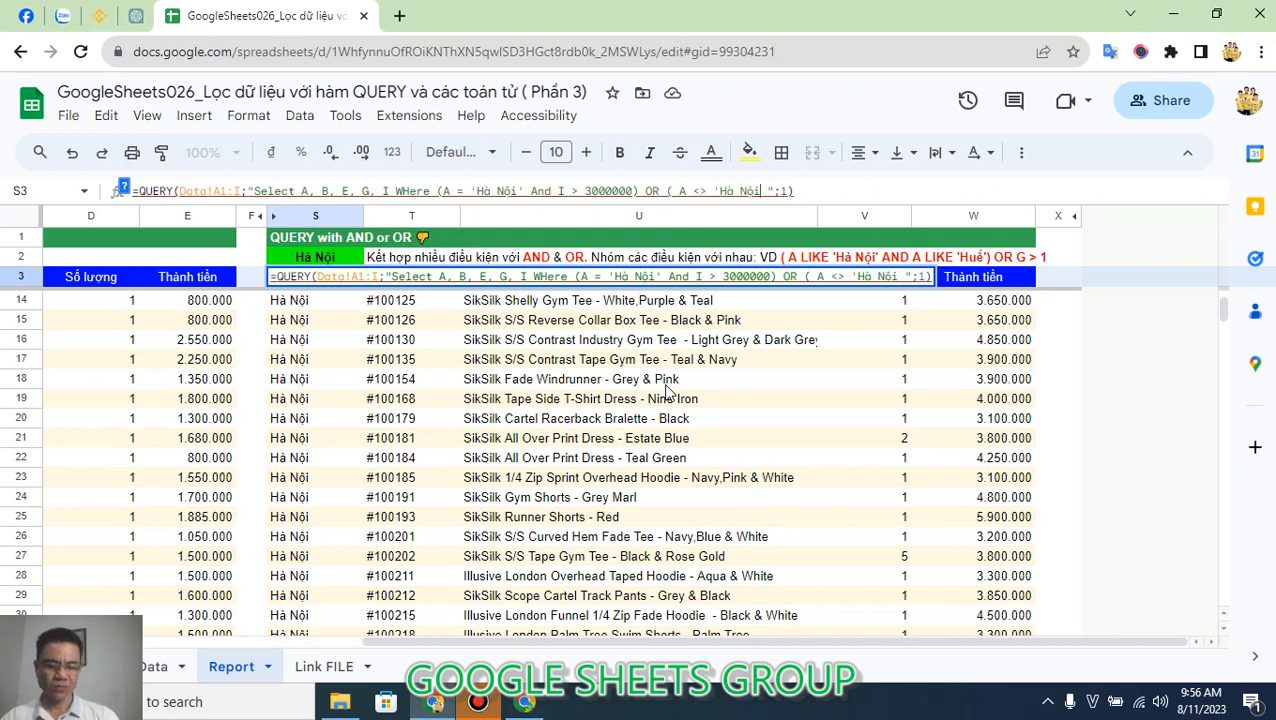
{"action": "type", "text": " And "}
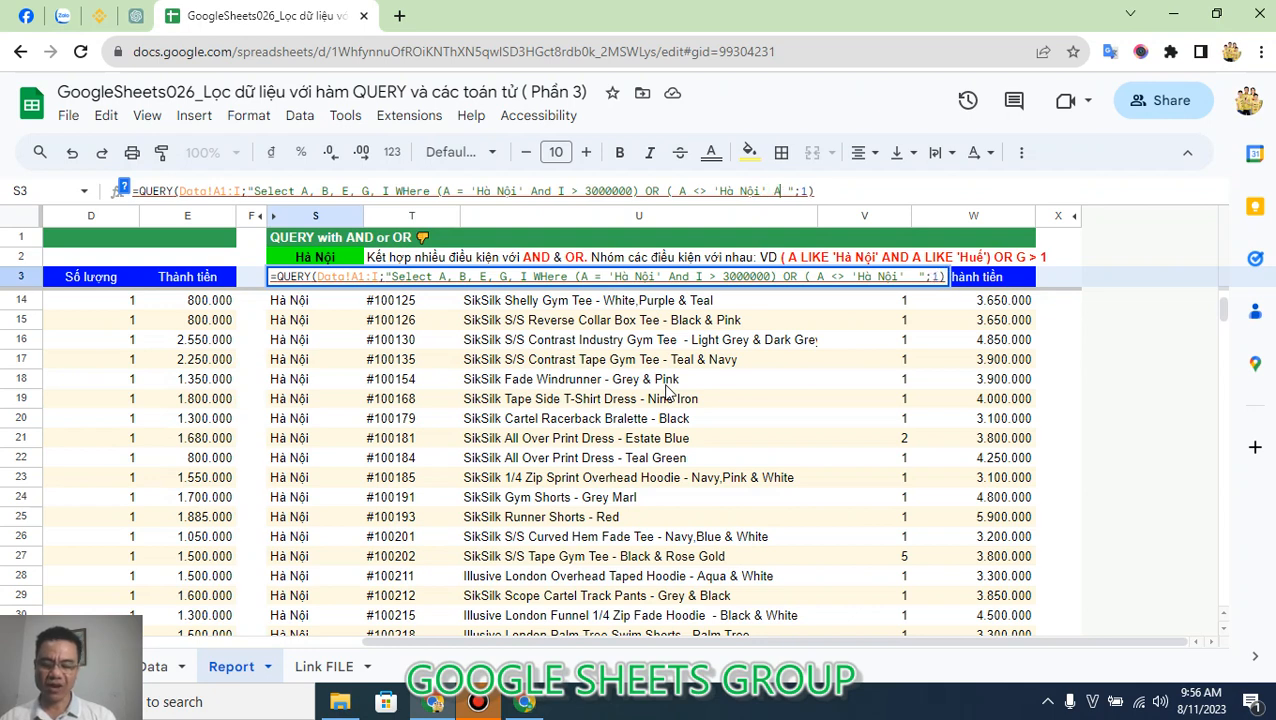
{"action": "type", "text": "I"}
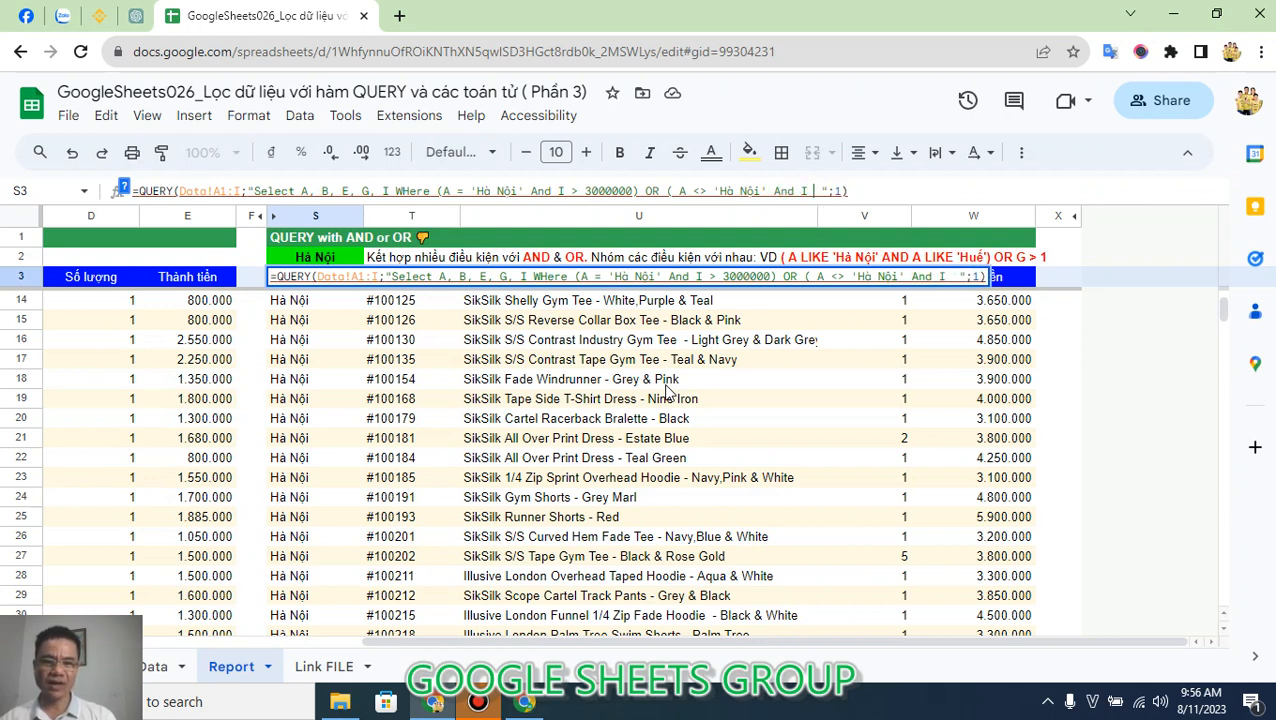
{"action": "type", "text": " > 200000 "}
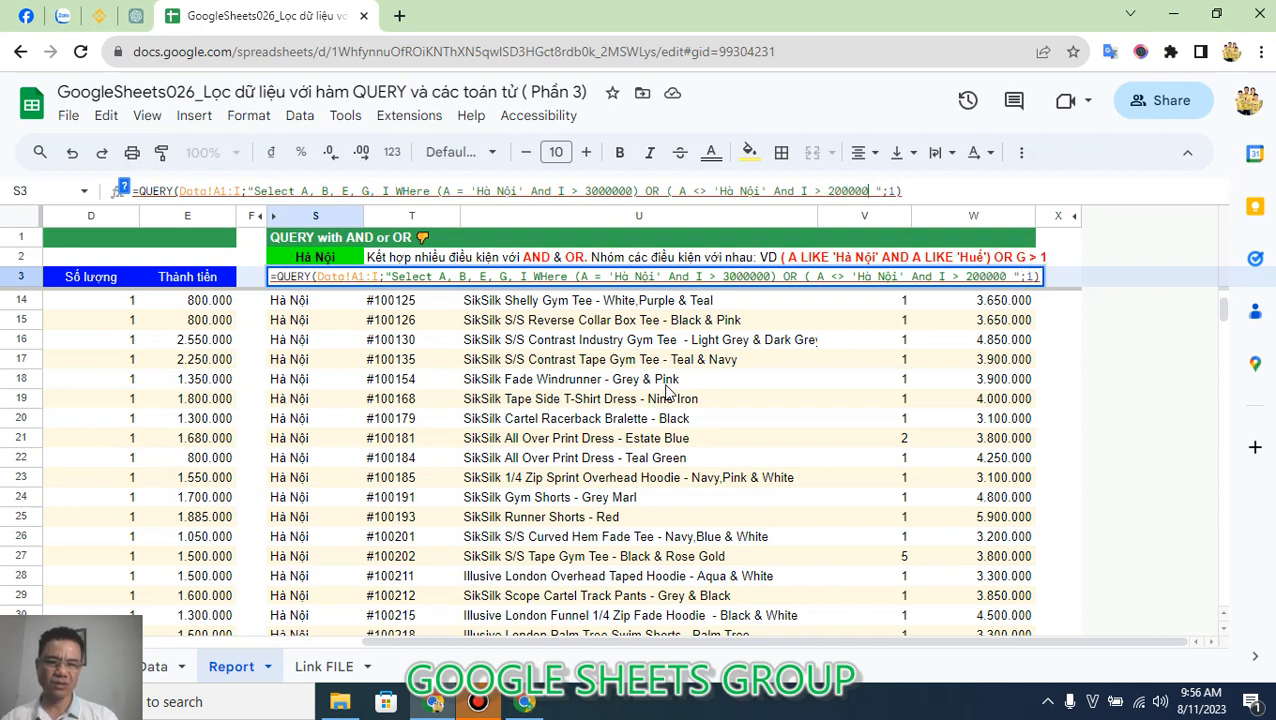
{"action": "type", "text": "0 )"}
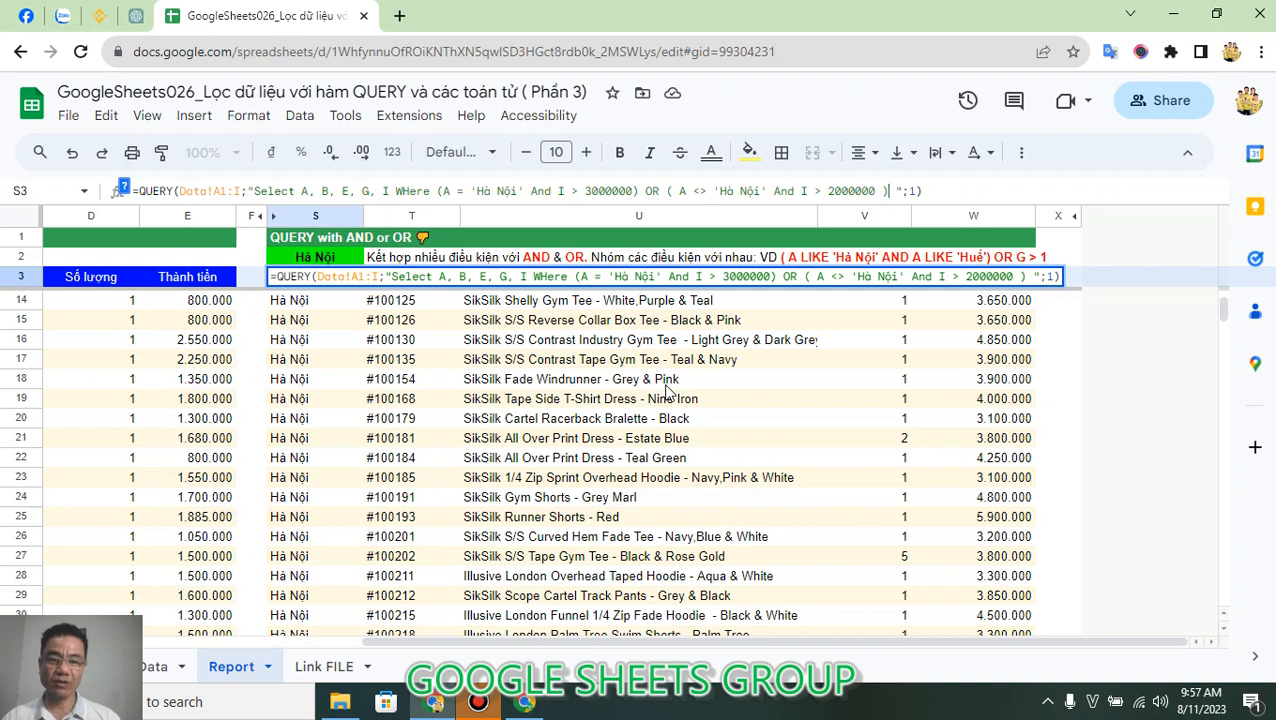
Complete the second group in S3 with And I > 2000000, close its parenthesis and enter the formula.
{"action": "key", "text": "End"}
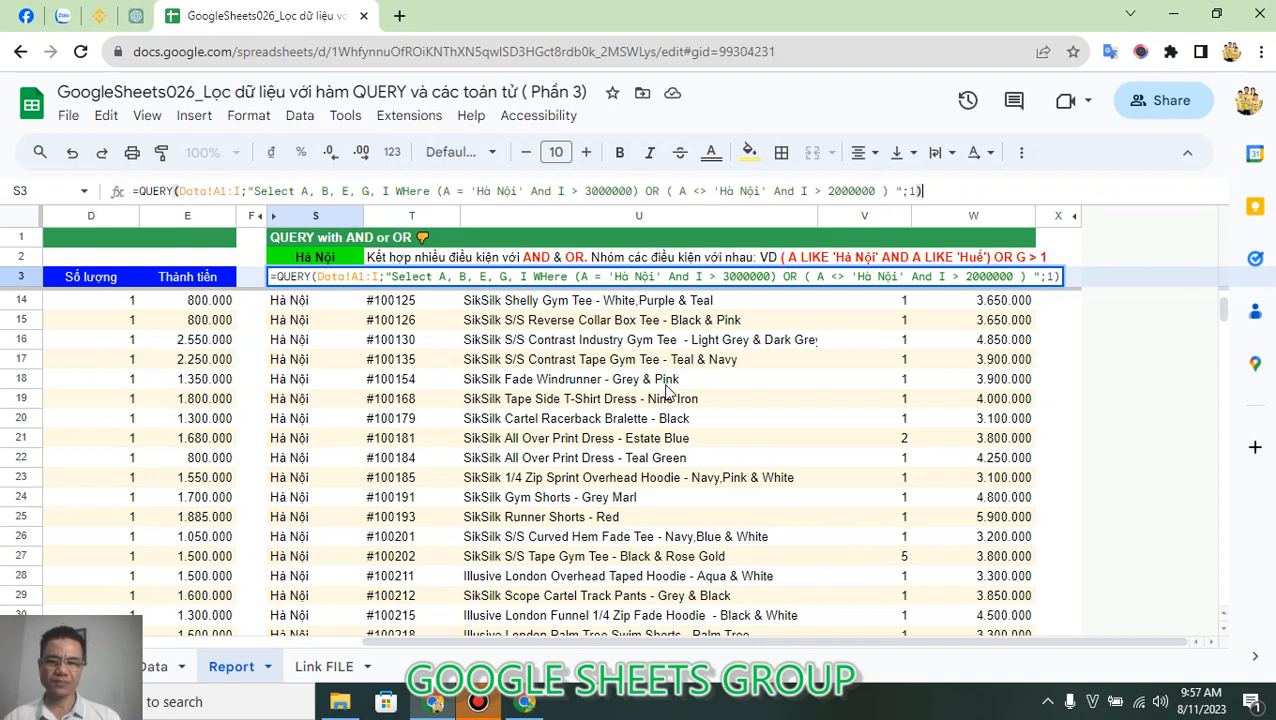
{"action": "key", "text": "Return"}
{"action": "key", "text": "Up"}
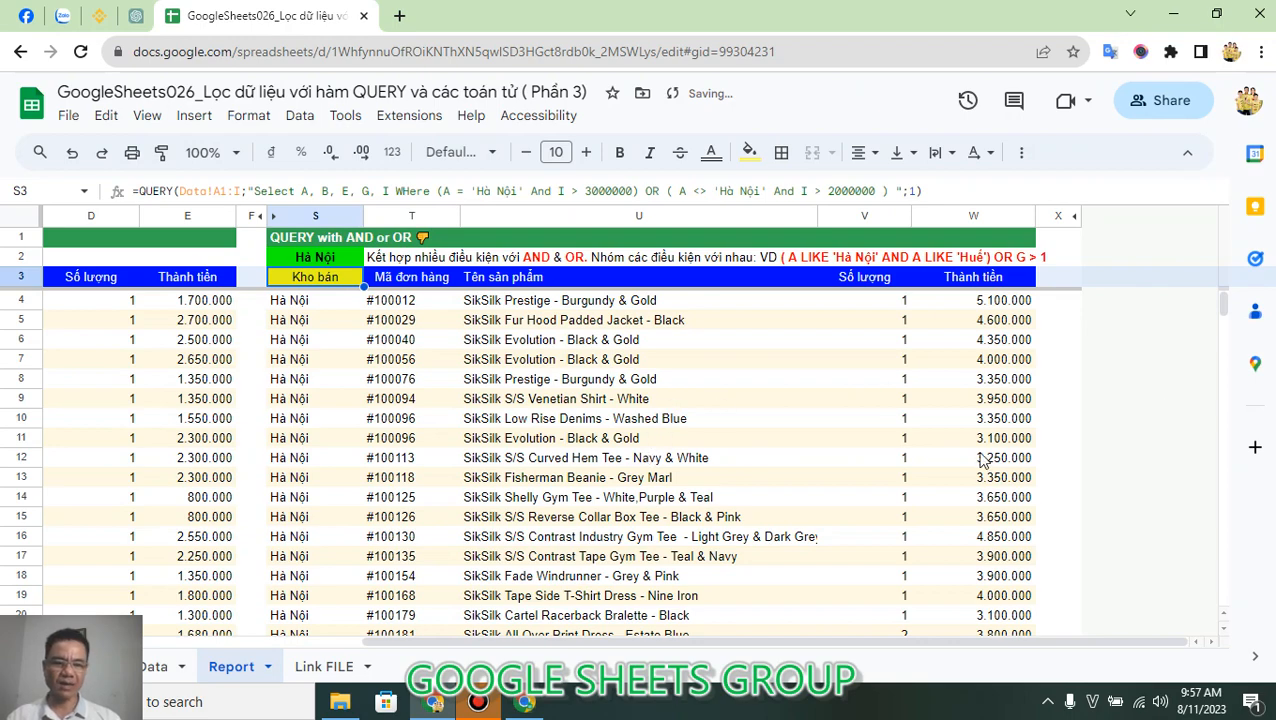
Examine the S3 query results through the last row, comparing the Kho bán and Thành tiền values with the grouped conditions.
{"action": "scroll", "coordinate": [940, 465], "scroll_direction": "down", "scroll_amount": 9}
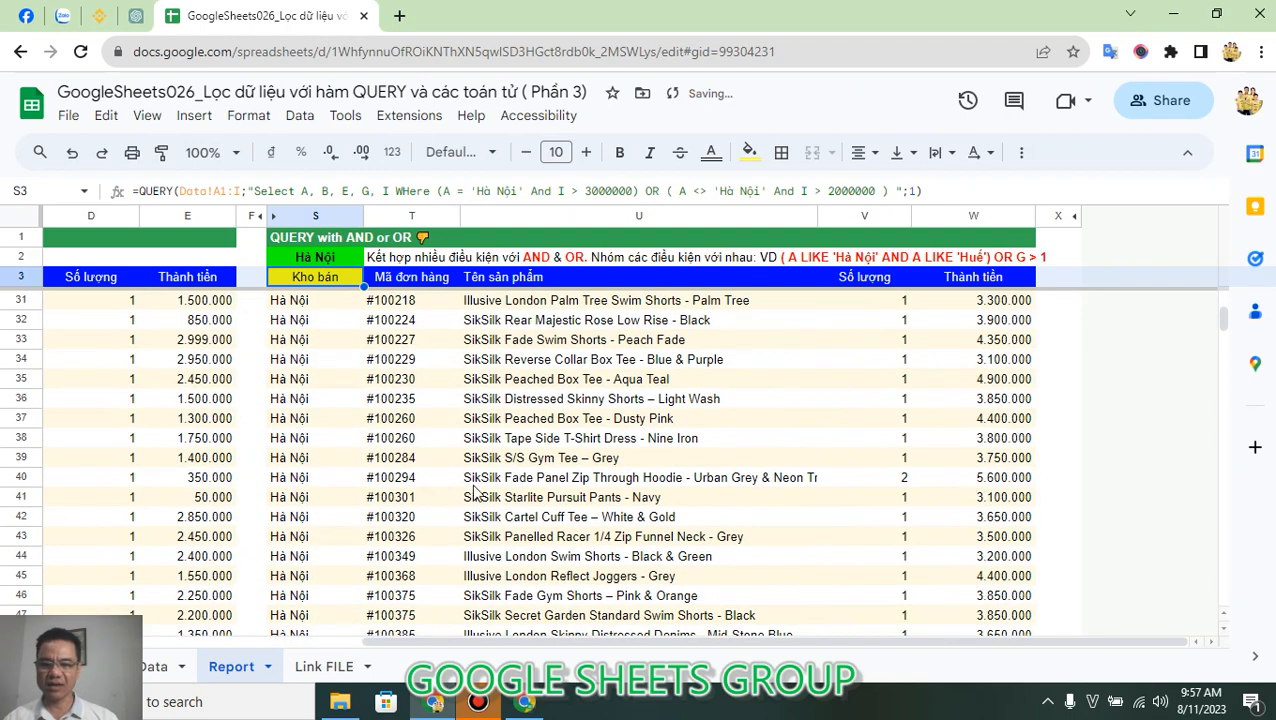
{"action": "left_click", "coordinate": [312, 484]}
{"action": "key", "text": "ctrl+Down"}
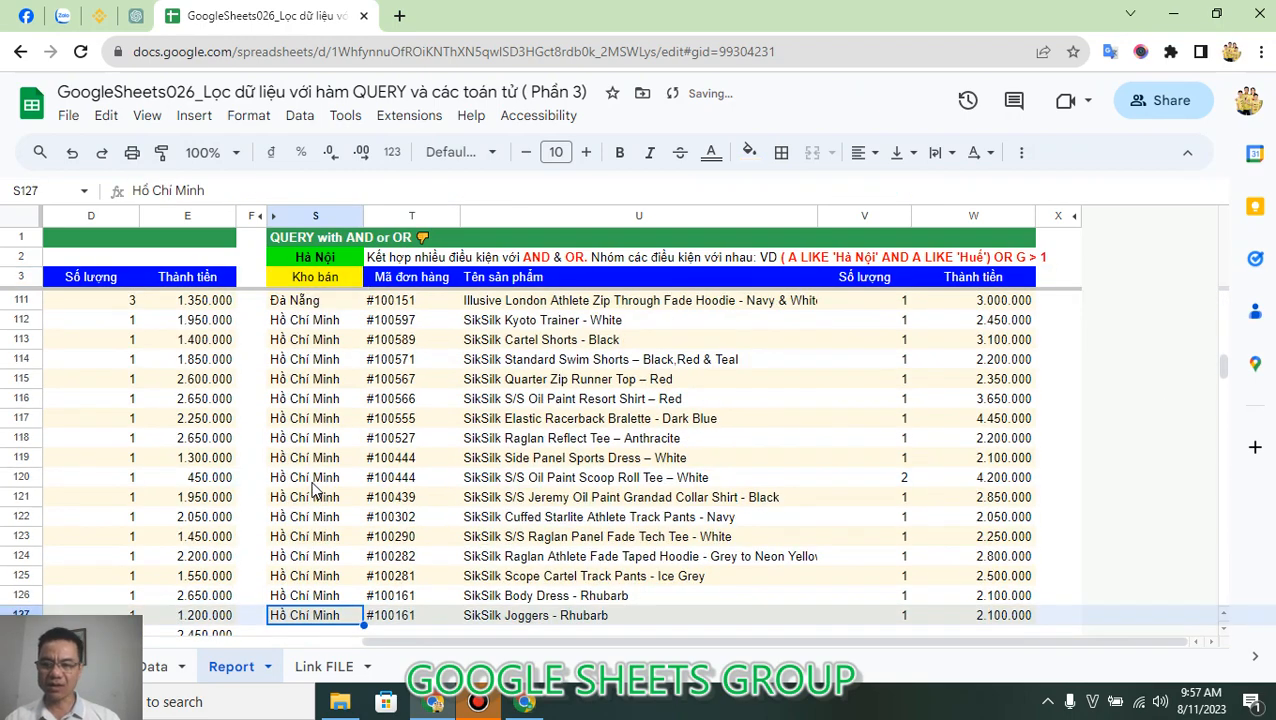
{"action": "scroll", "coordinate": [313, 490], "scroll_direction": "up", "scroll_amount": 8}
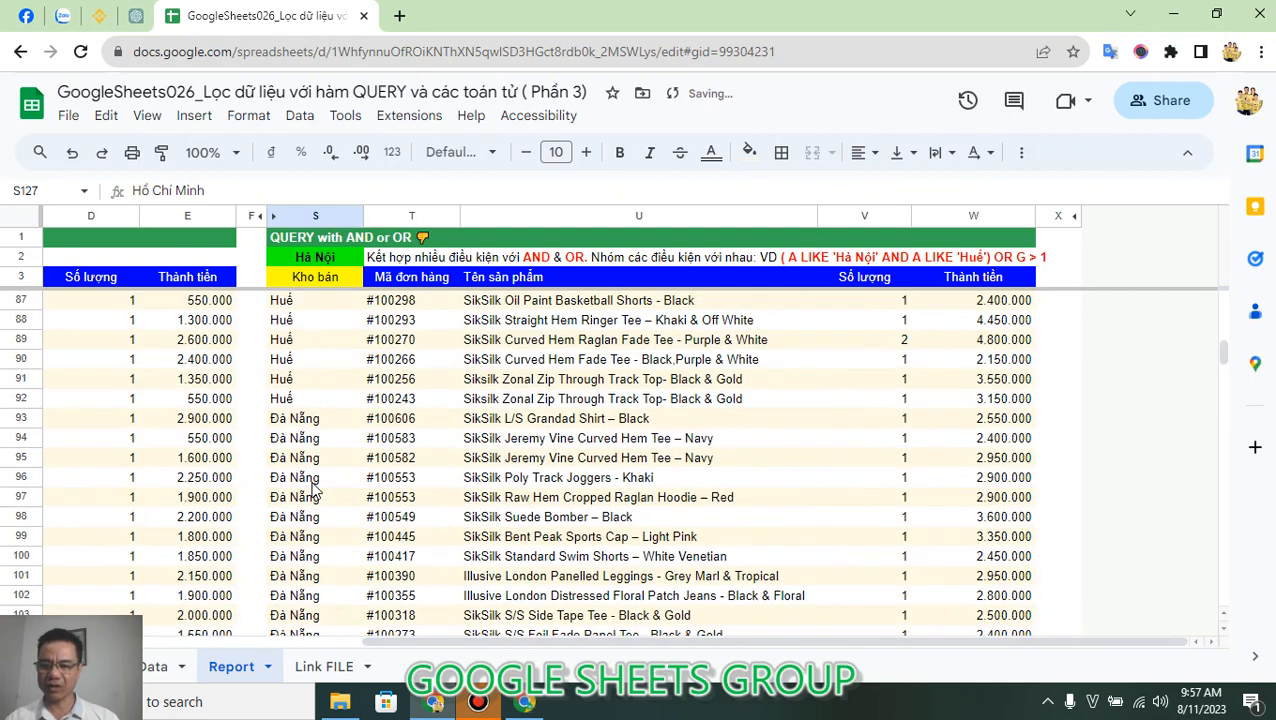
{"action": "scroll", "coordinate": [313, 490], "scroll_direction": "up", "scroll_amount": 2}
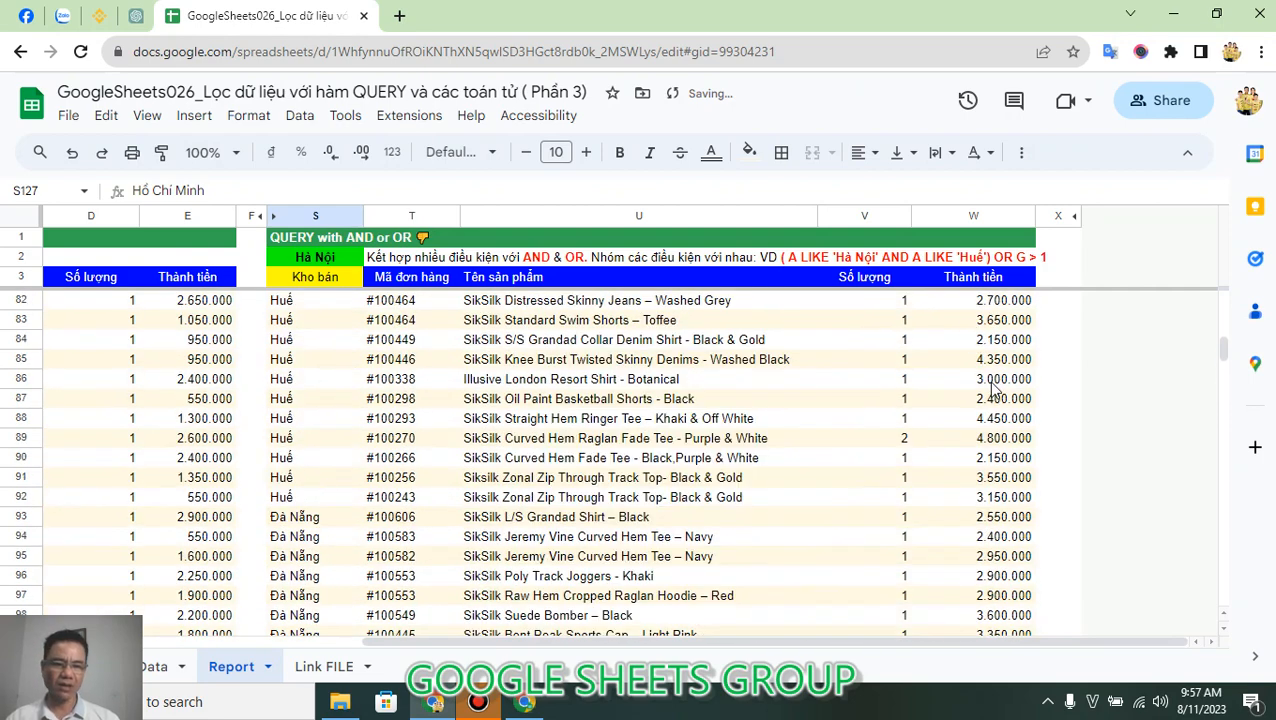
{"action": "left_click", "coordinate": [990, 384]}
{"action": "scroll", "coordinate": [1022, 437], "scroll_direction": "up", "scroll_amount": 2}
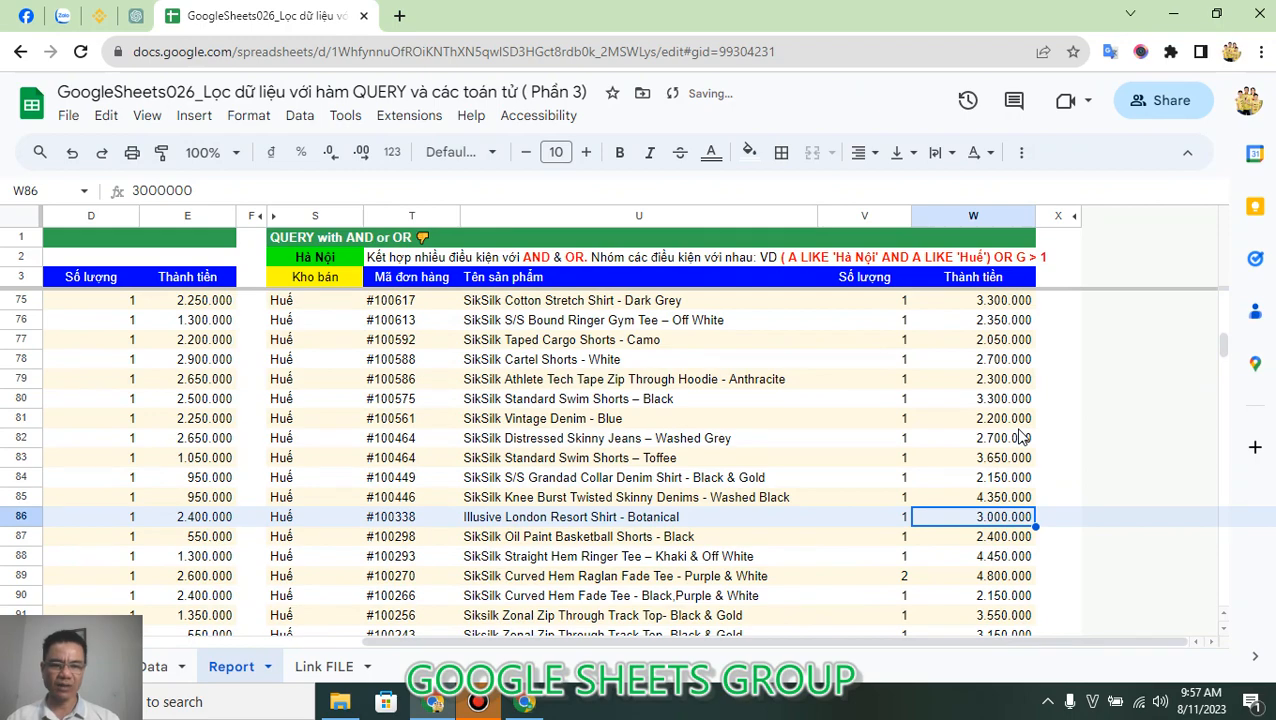
{"action": "scroll", "coordinate": [1022, 437], "scroll_direction": "up", "scroll_amount": 2}
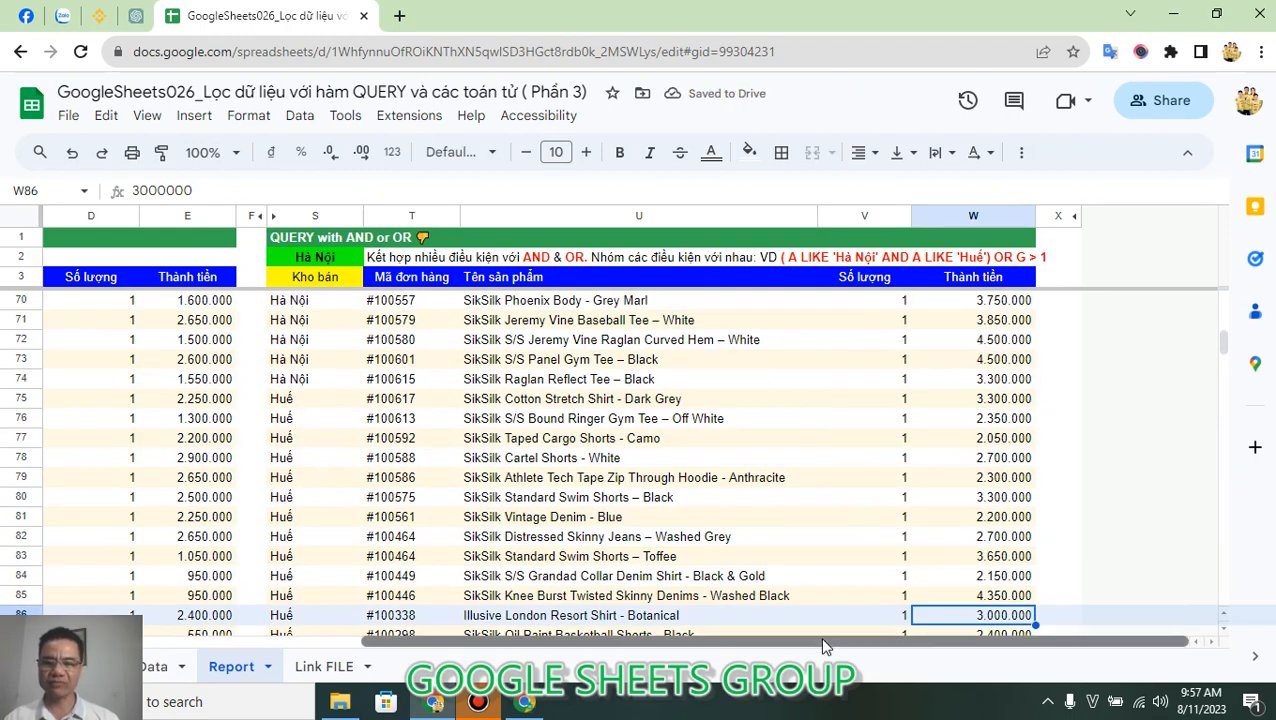
{"action": "left_click_drag", "start_coordinate": [819, 636], "coordinate": [365, 670]}
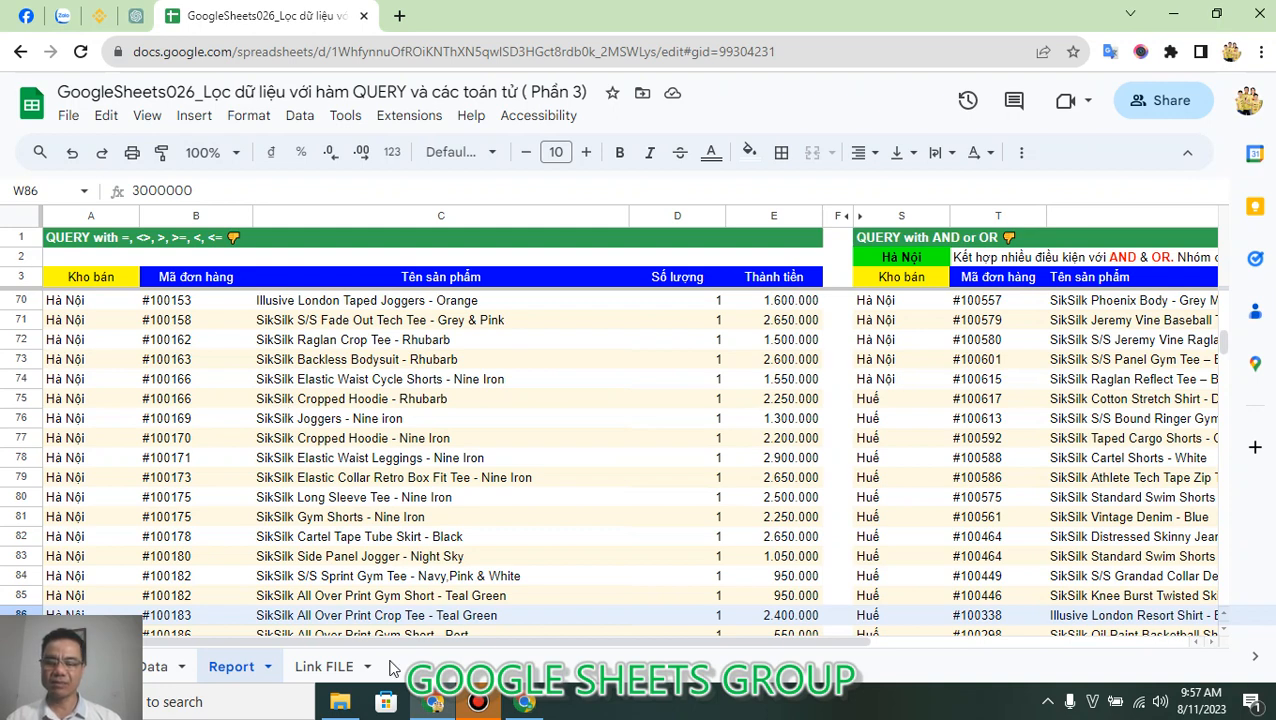
Show the reference QR code on the Link FILE sheet, and switch to the Google Sheets group on Facebook.
{"action": "left_click", "coordinate": [324, 668]}
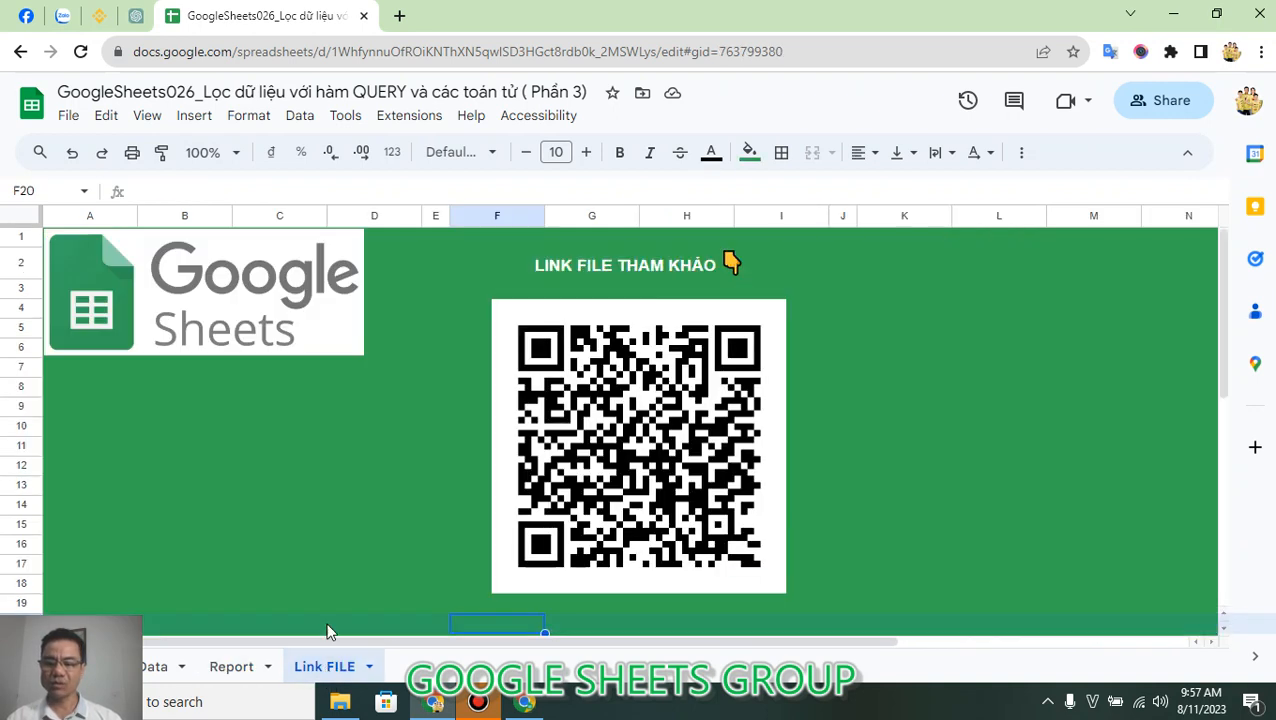
{"action": "left_click", "coordinate": [615, 625]}
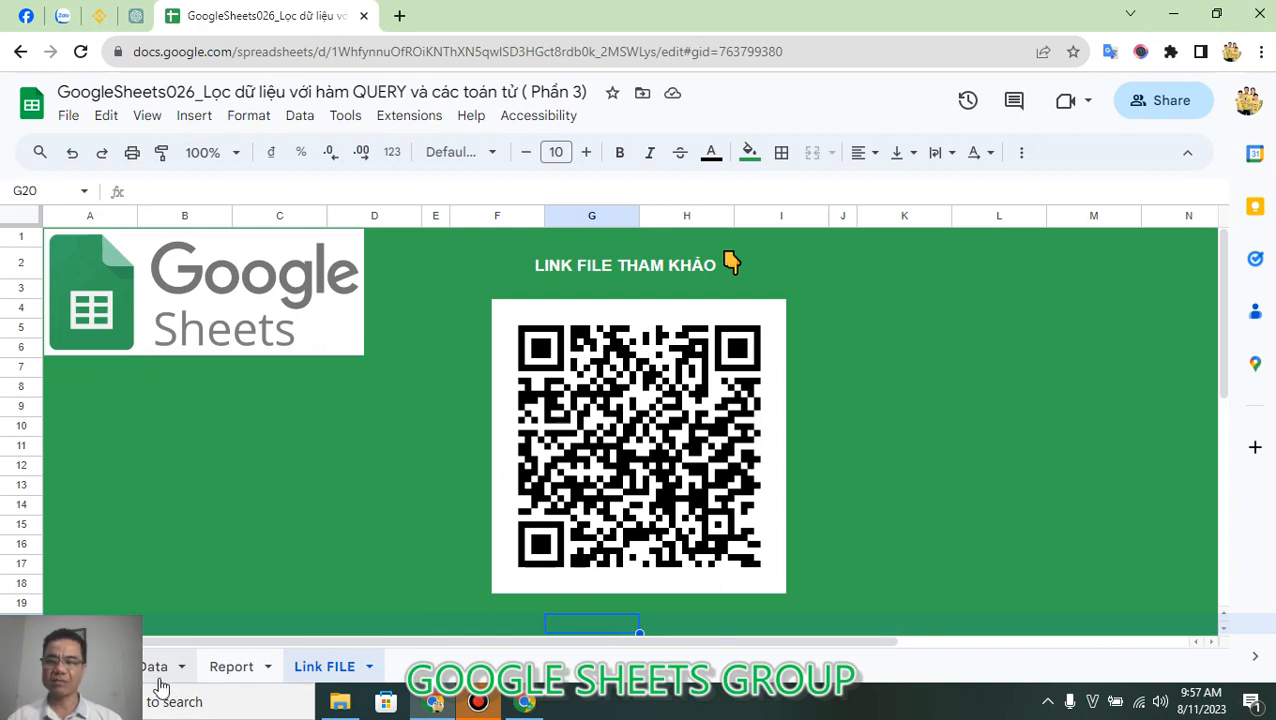
{"action": "left_click", "coordinate": [26, 22]}
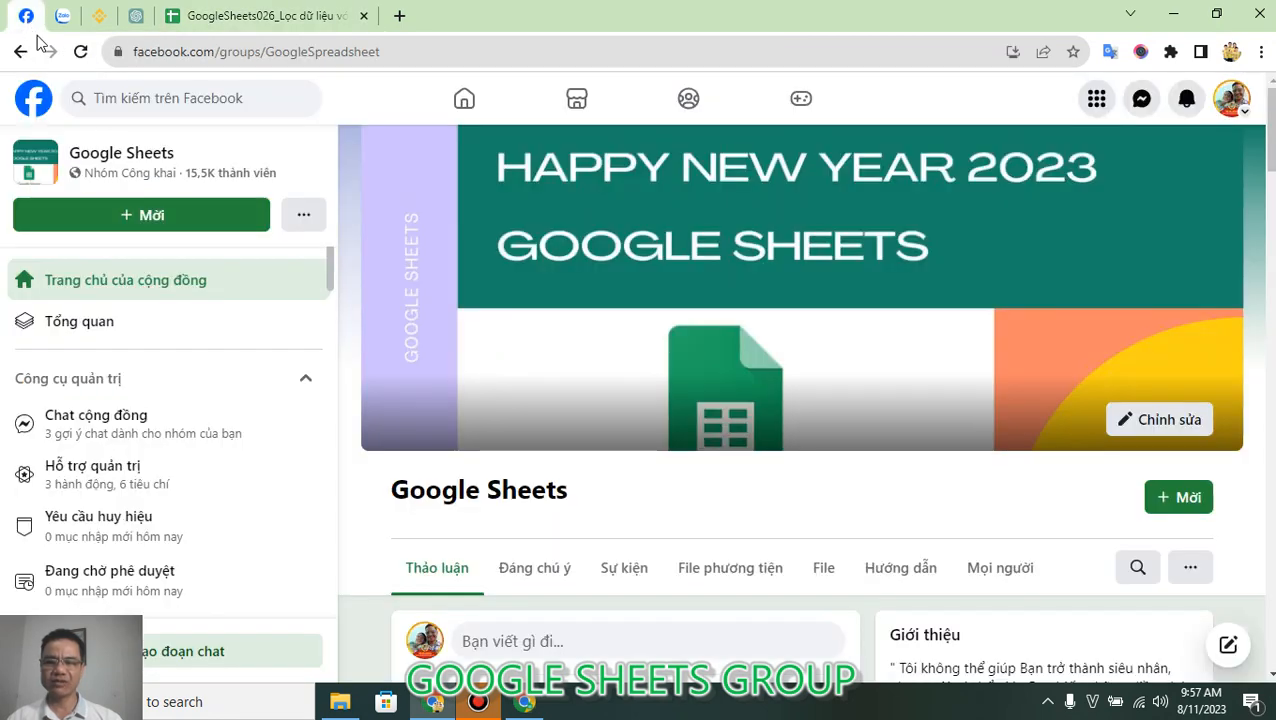